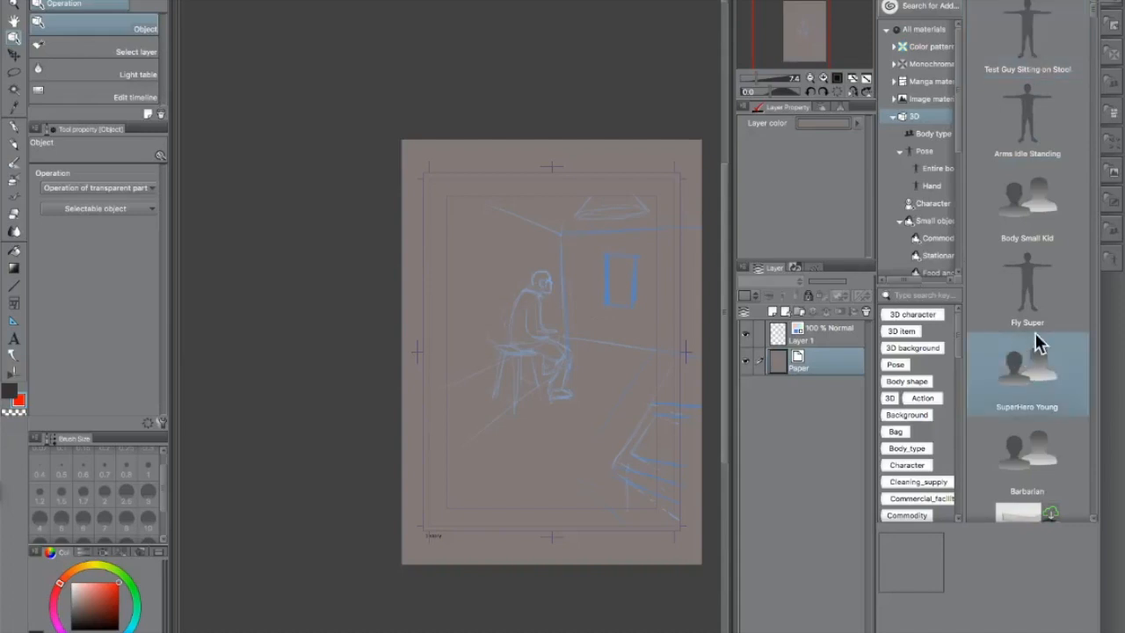
# Place the 3D drawing doll (Male) body type on the page and rotate the camera to a raised three-quarter view.
pyautogui.click(930, 134)
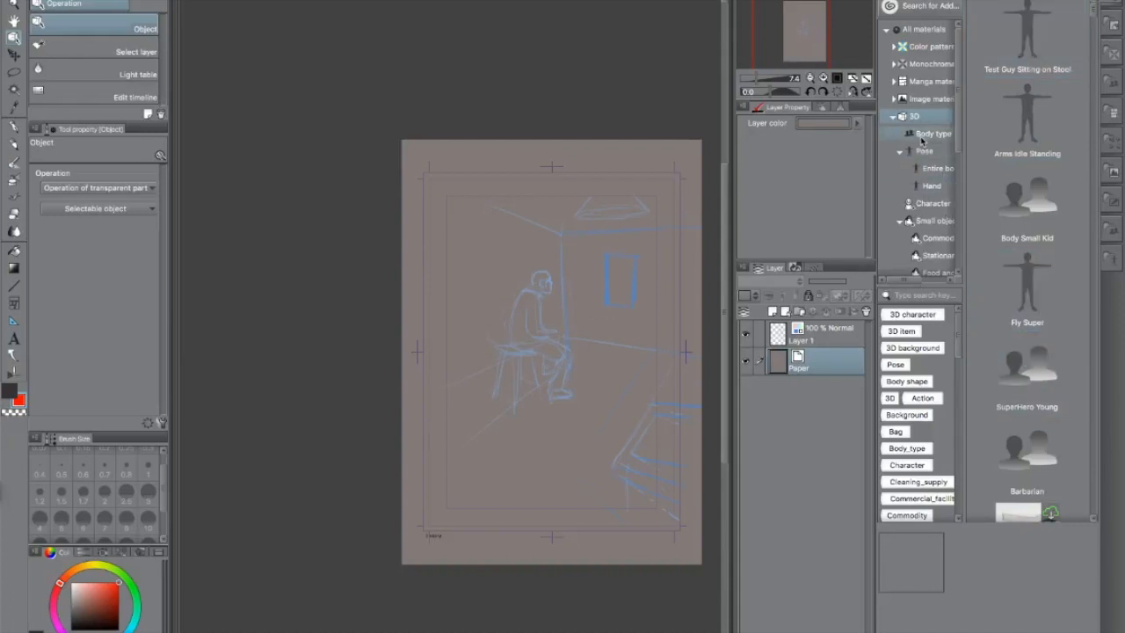
pyautogui.moveTo(1035, 360)
pyautogui.mouseDown()
pyautogui.moveTo(595, 395)
pyautogui.moveTo(570, 409)
pyautogui.moveTo(587, 404)
pyautogui.mouseUp()
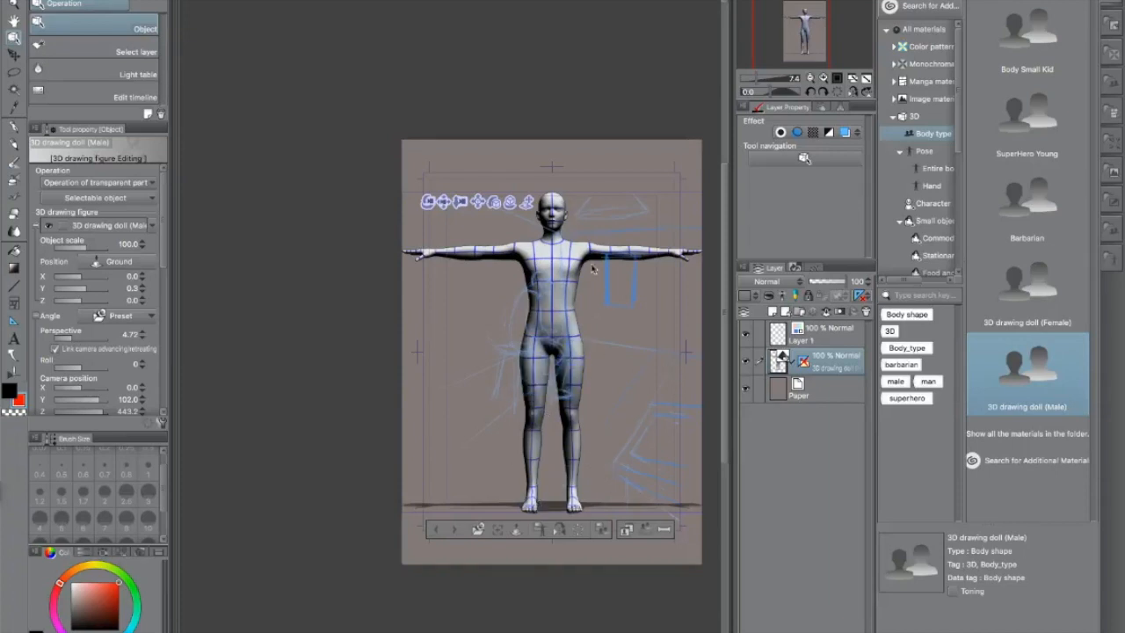
pyautogui.moveTo(427, 201); pyautogui.dragTo(360, 244)
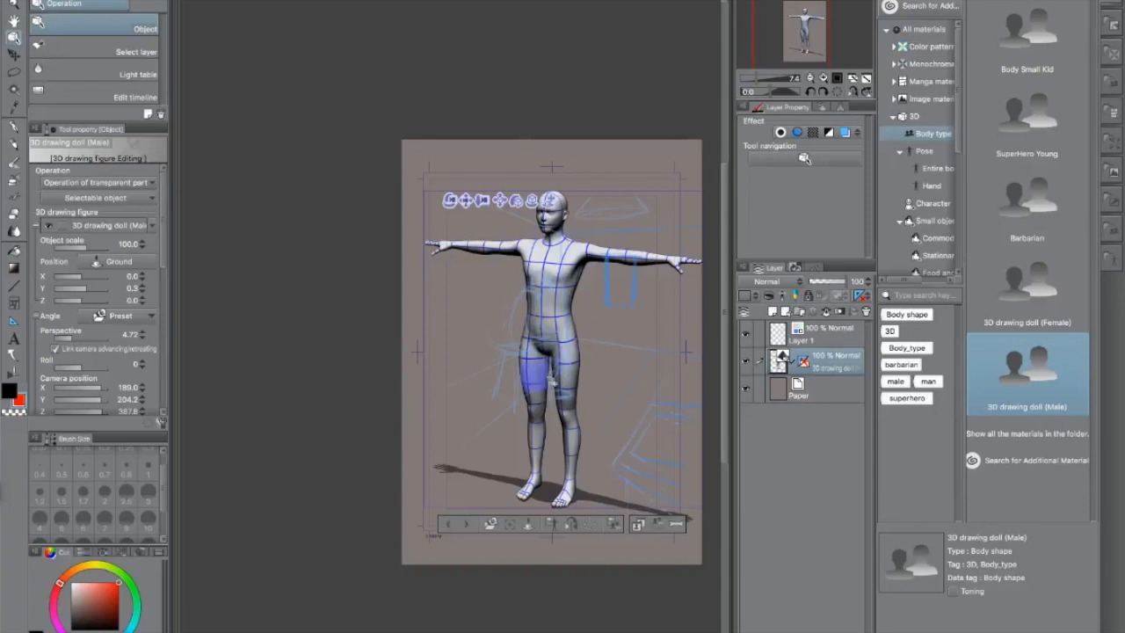
pyautogui.moveTo(452, 202)
pyautogui.mouseDown()
pyautogui.moveTo(444, 218)
pyautogui.moveTo(433, 214)
pyautogui.moveTo(445, 218)
pyautogui.mouseUp()
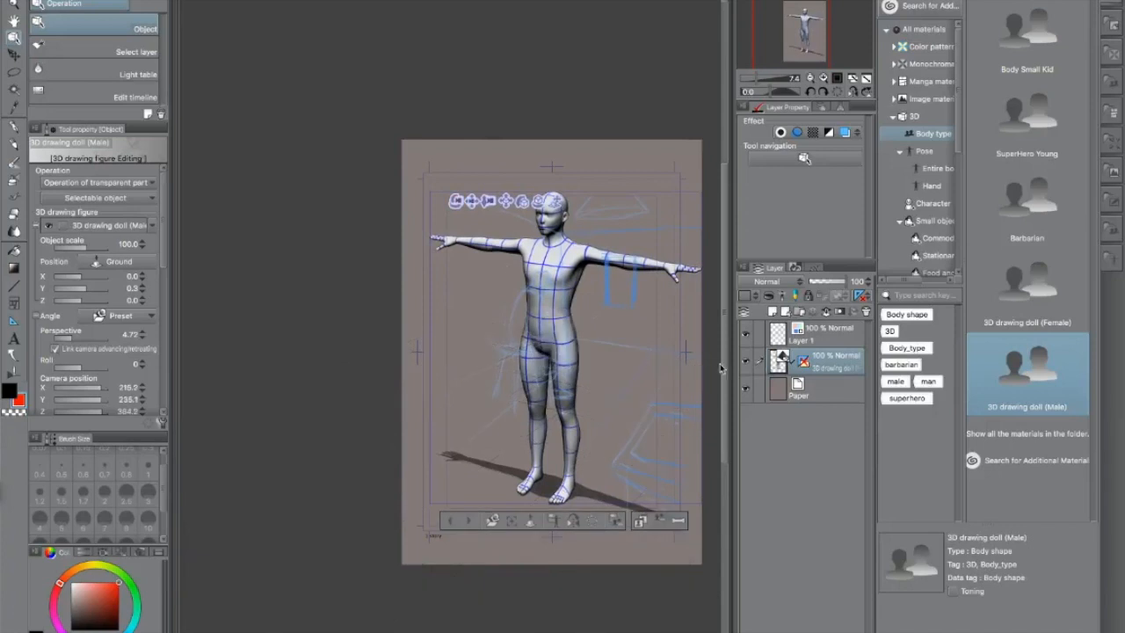
# Open the perspective ruler of the 3D drawing doll layer for editing.
pyautogui.click(822, 334)
pyautogui.moveTo(577, 341); pyautogui.dragTo(451, 318)
pyautogui.scroll(4, 471, 309)
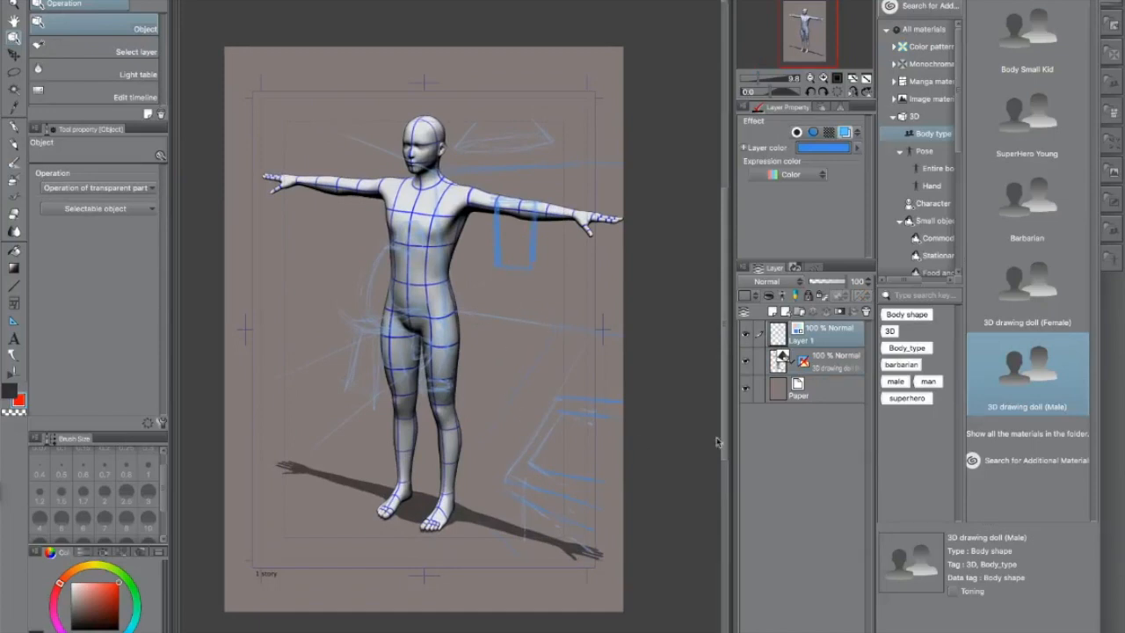
pyautogui.click(831, 369)
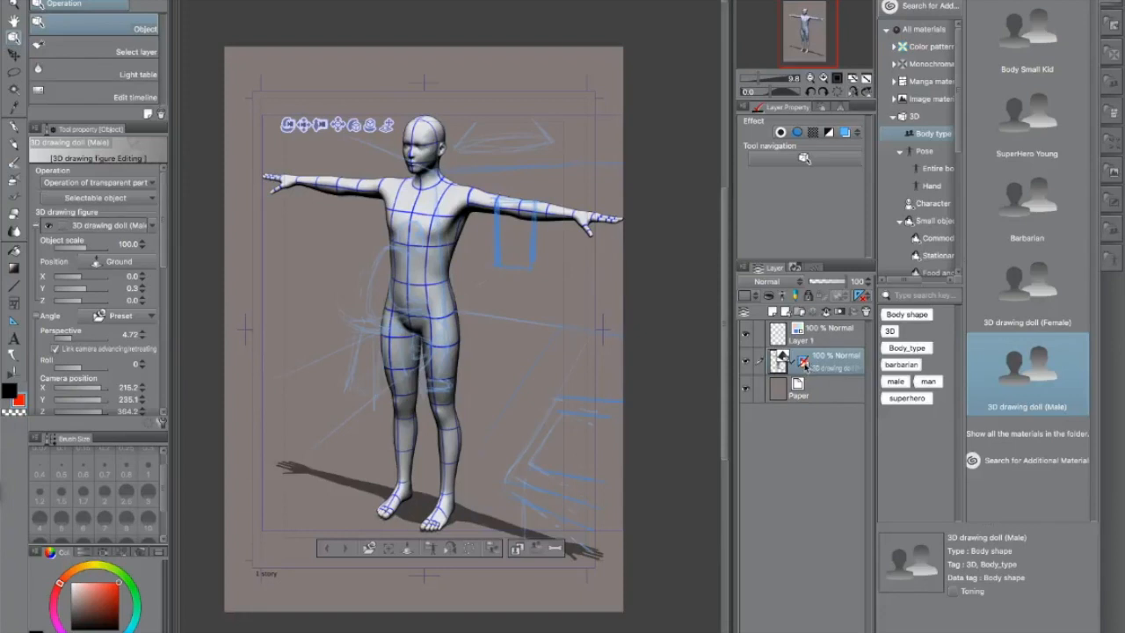
pyautogui.click(804, 363)
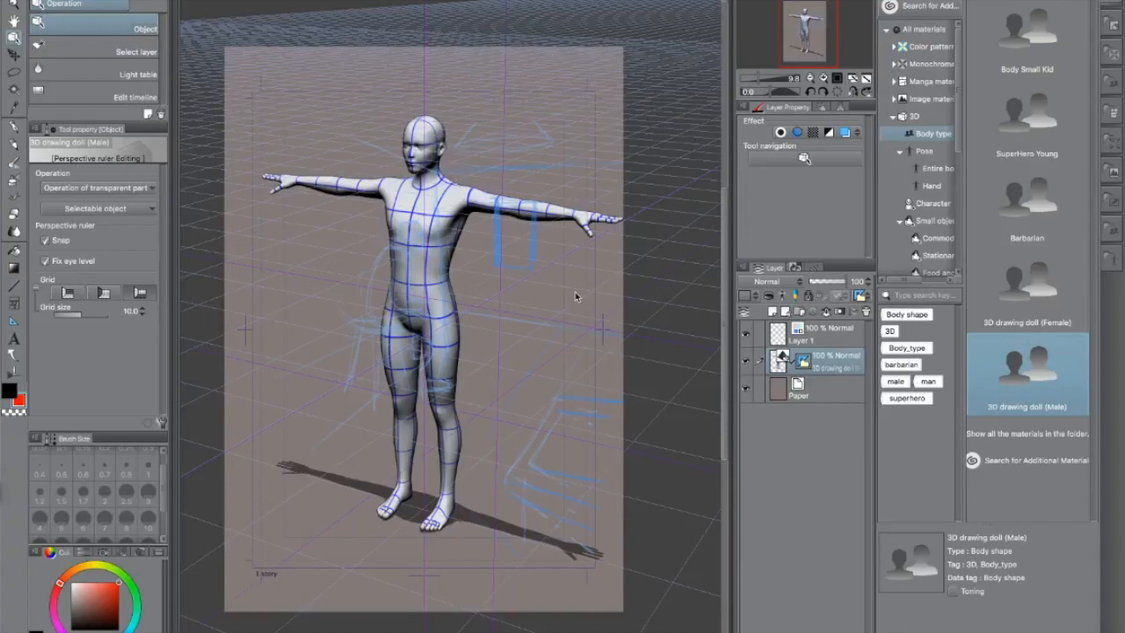
pyautogui.scroll(-10, 575, 296)
pyautogui.scroll(-3, 575, 296)
pyautogui.scroll(5, 576, 296)
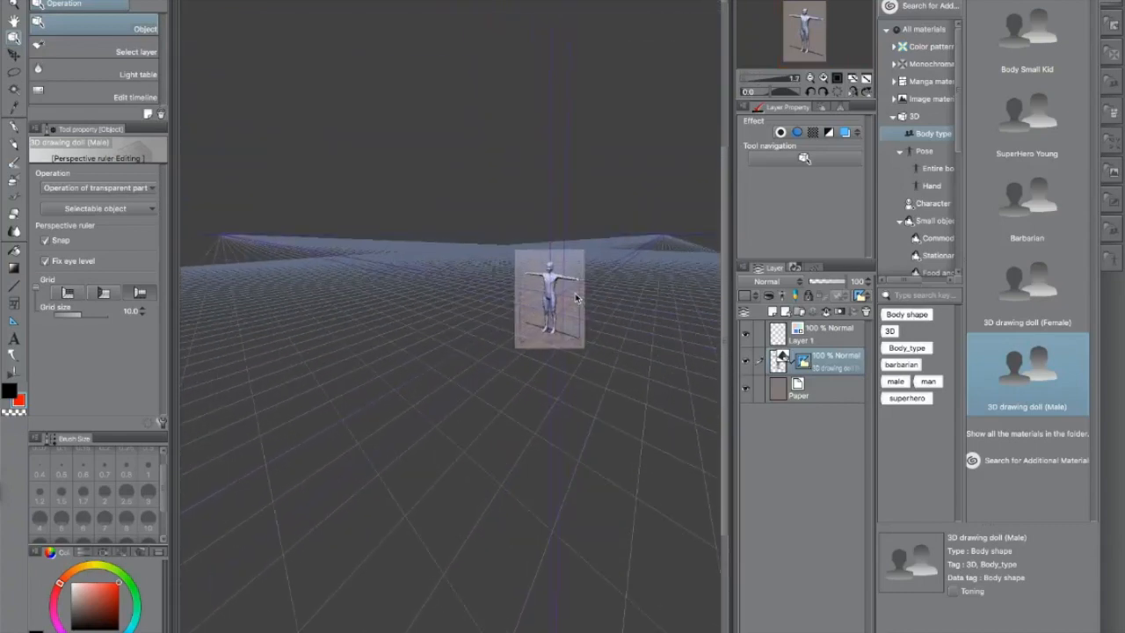
# Toggle the perspective ruler's ground grid off and on to examine the horizon and vanishing points around the page.
pyautogui.click(137, 293)
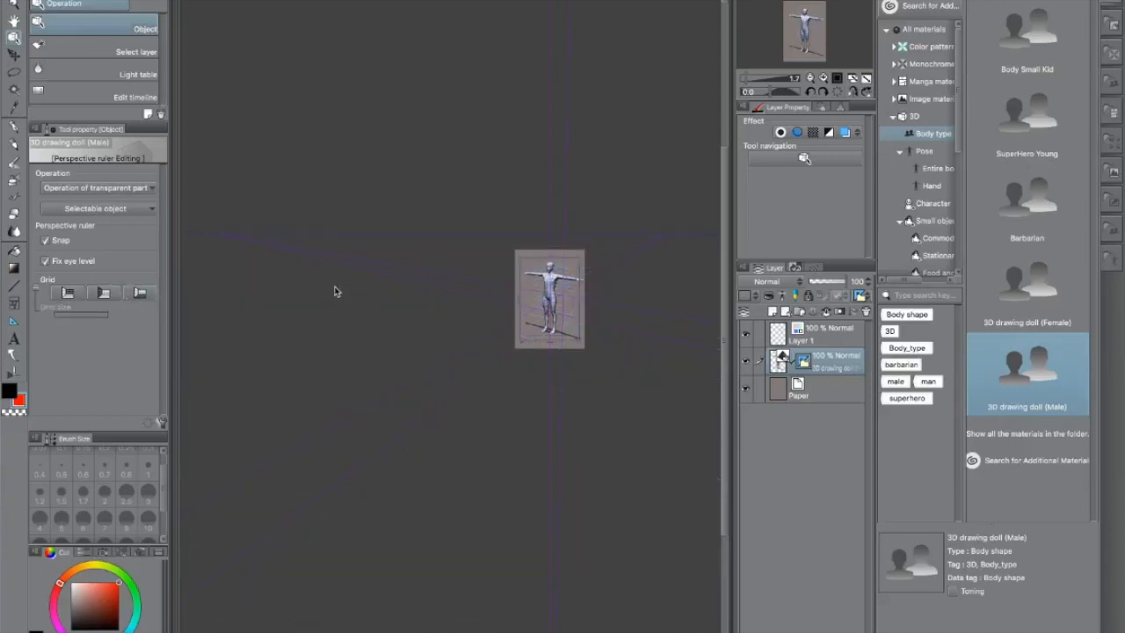
pyautogui.click(140, 294)
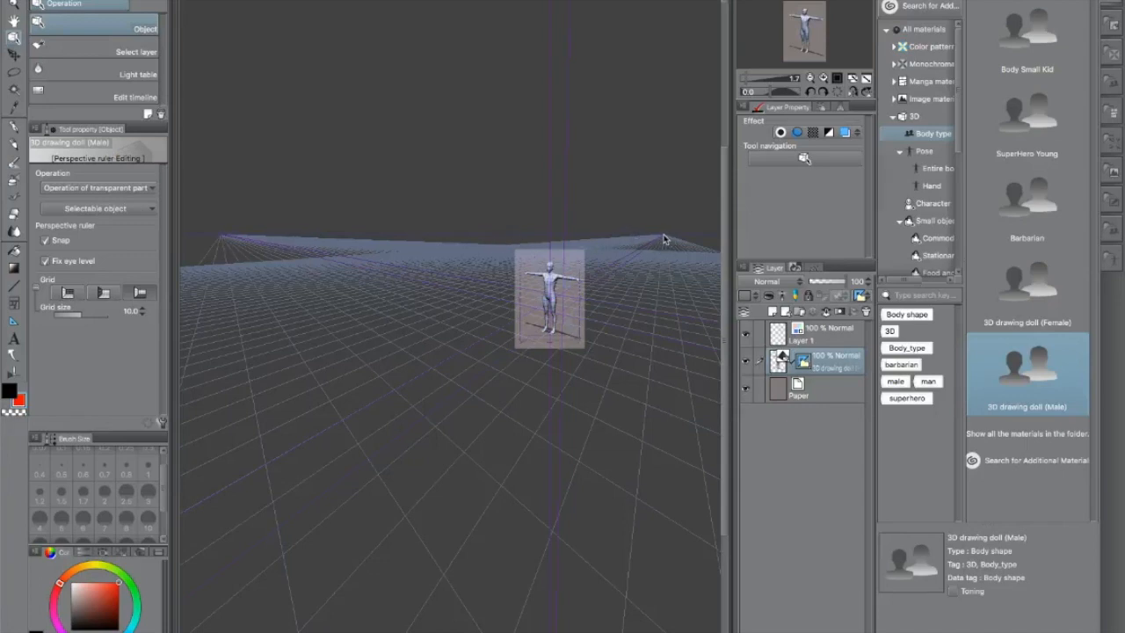
pyautogui.scroll(1, 559, 197)
pyautogui.scroll(-1, 556, 197)
pyautogui.scroll(-3, 547, 300)
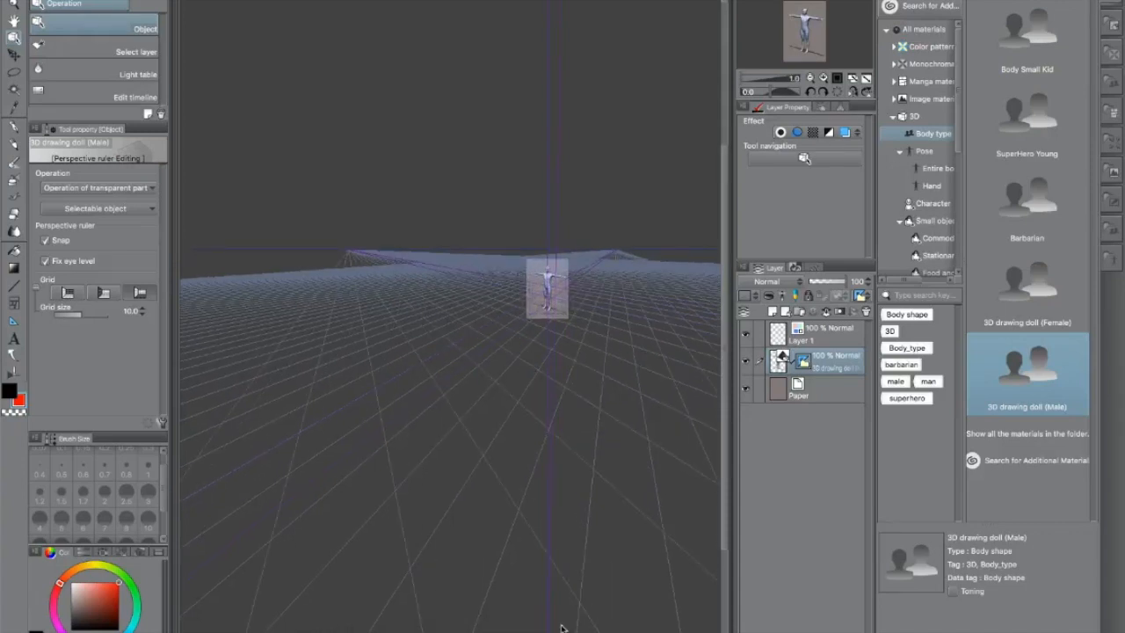
pyautogui.scroll(3, 548, 553)
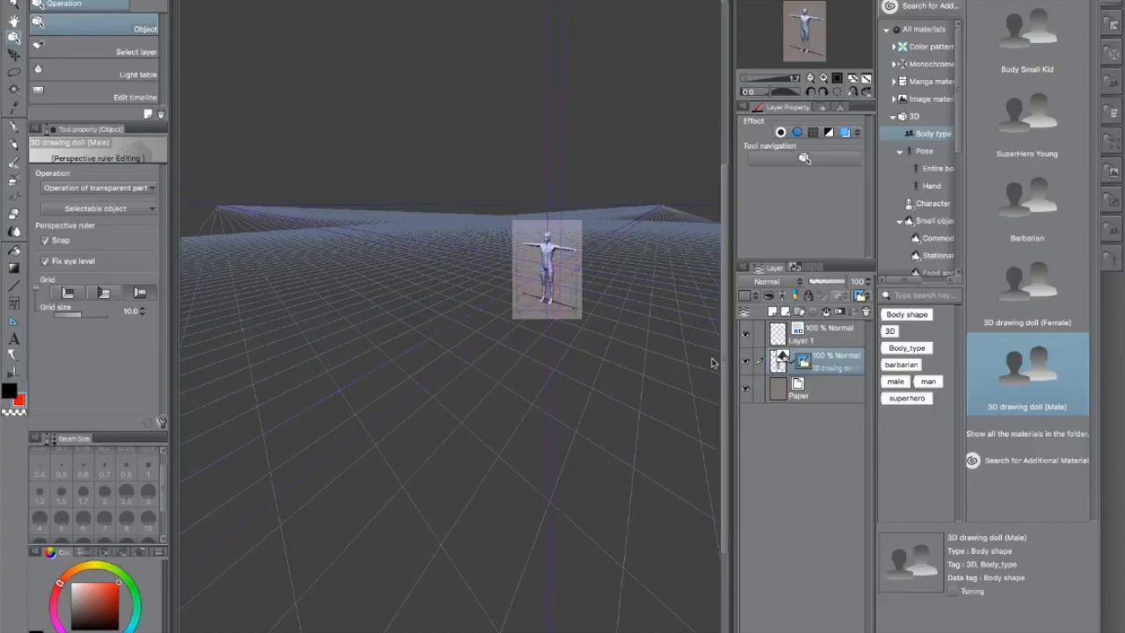
# Try shifting the doll along its X and Z position axes and hiding the doll layer.
pyautogui.click(778, 364)
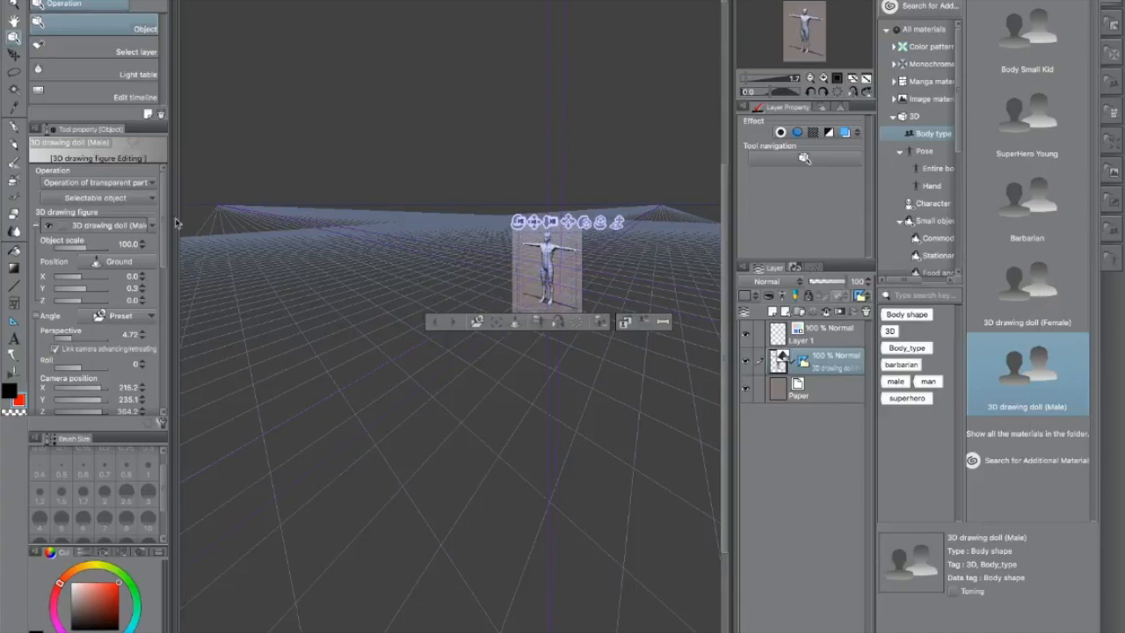
pyautogui.click(79, 280)
pyautogui.moveTo(77, 281)
pyautogui.mouseDown()
pyautogui.moveTo(58, 281)
pyautogui.moveTo(74, 283)
pyautogui.mouseUp()
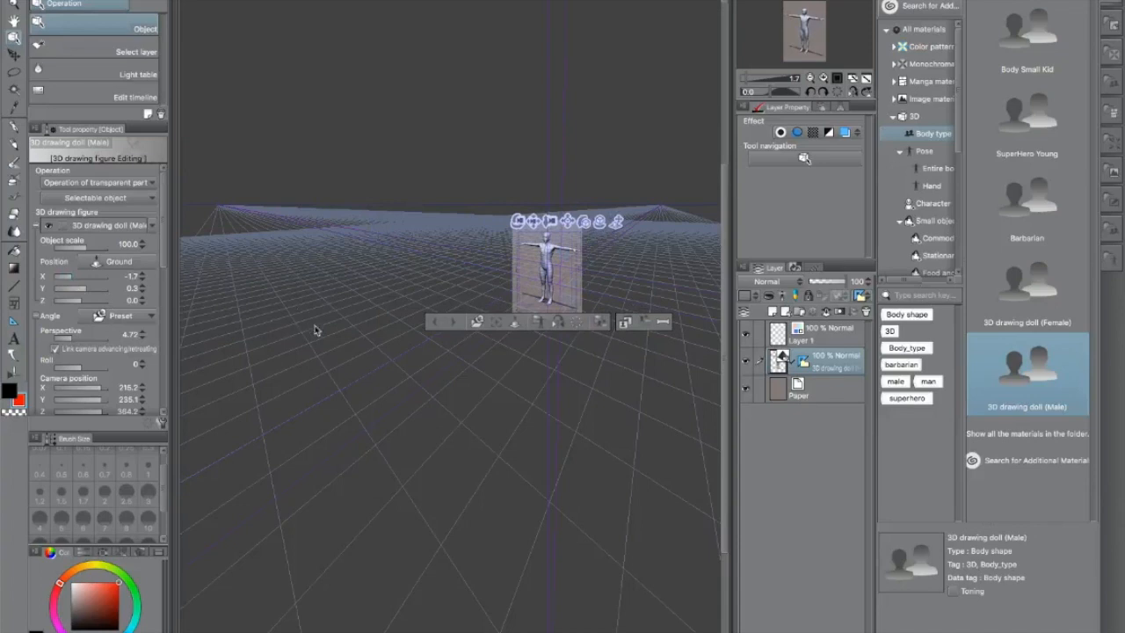
pyautogui.press('super+z')
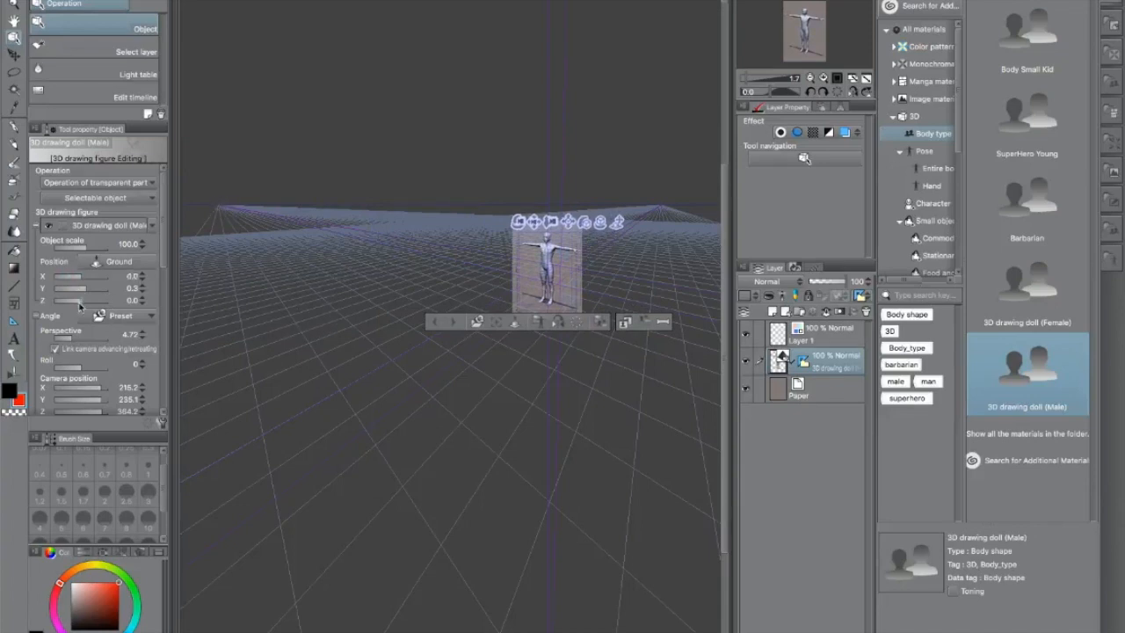
pyautogui.moveTo(87, 301)
pyautogui.mouseDown()
pyautogui.moveTo(102, 306)
pyautogui.moveTo(71, 309)
pyautogui.mouseUp()
pyautogui.click(745, 360)
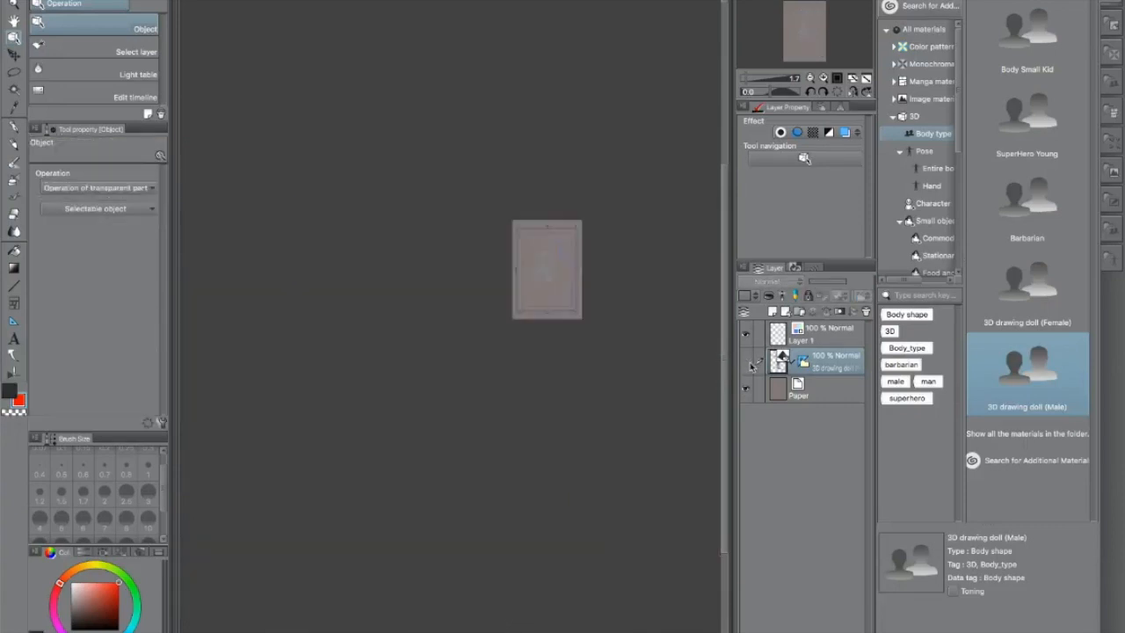
pyautogui.scroll(8, 533, 274)
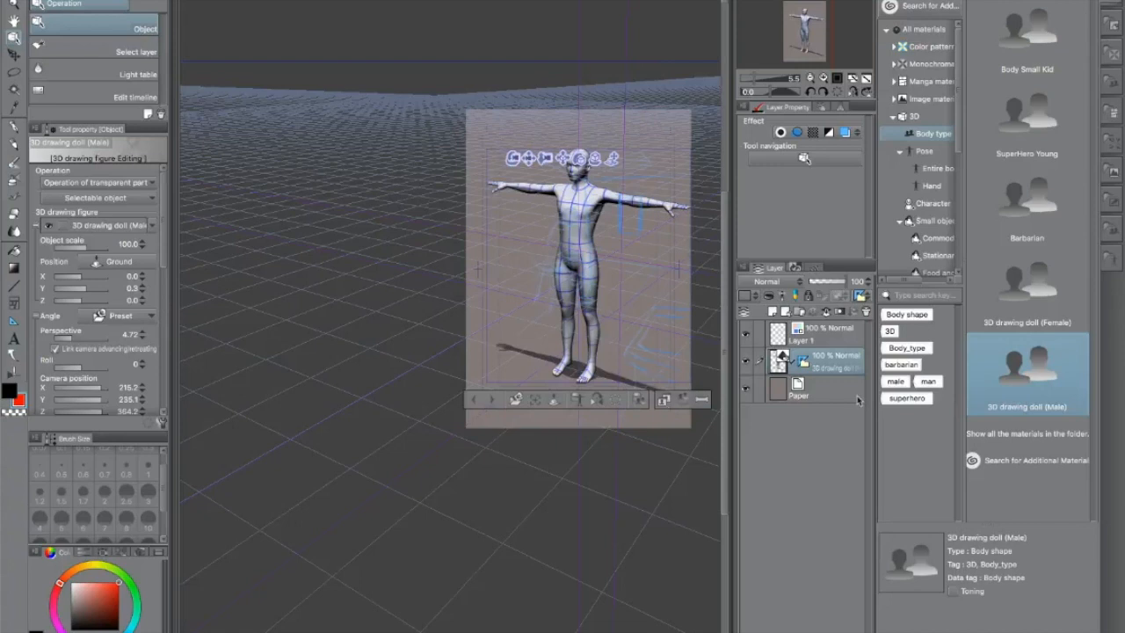
# Hide the perspective ruler's ground grid and move its right vanishing point down and inward toward the page.
pyautogui.click(802, 364)
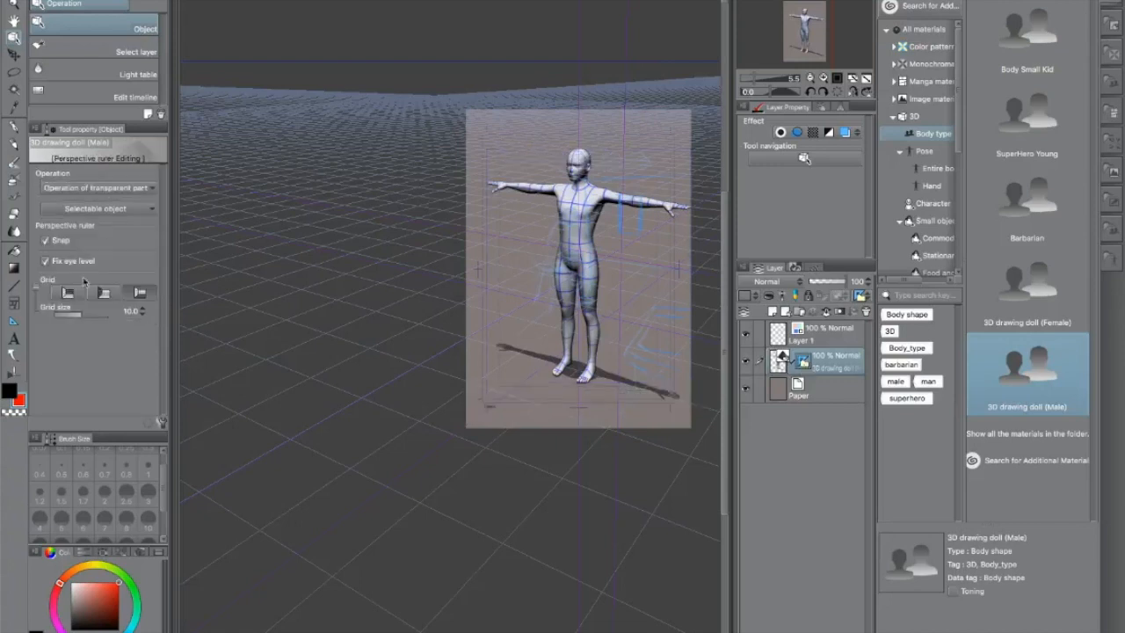
pyautogui.click(140, 294)
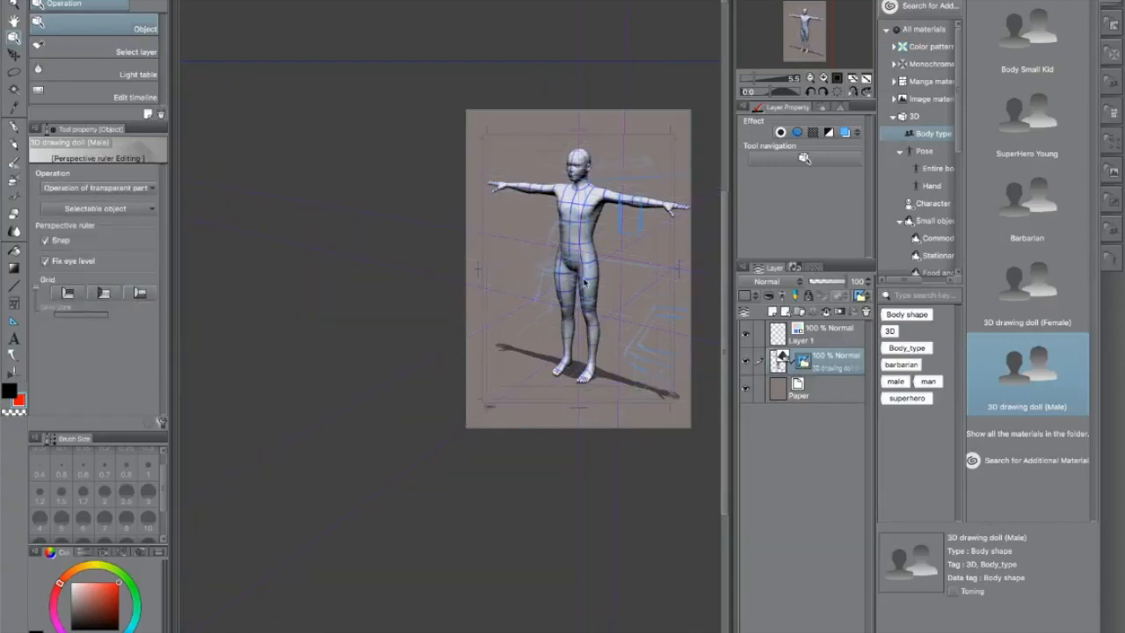
pyautogui.moveTo(641, 293); pyautogui.dragTo(471, 339)
pyautogui.scroll(-3, 471, 339)
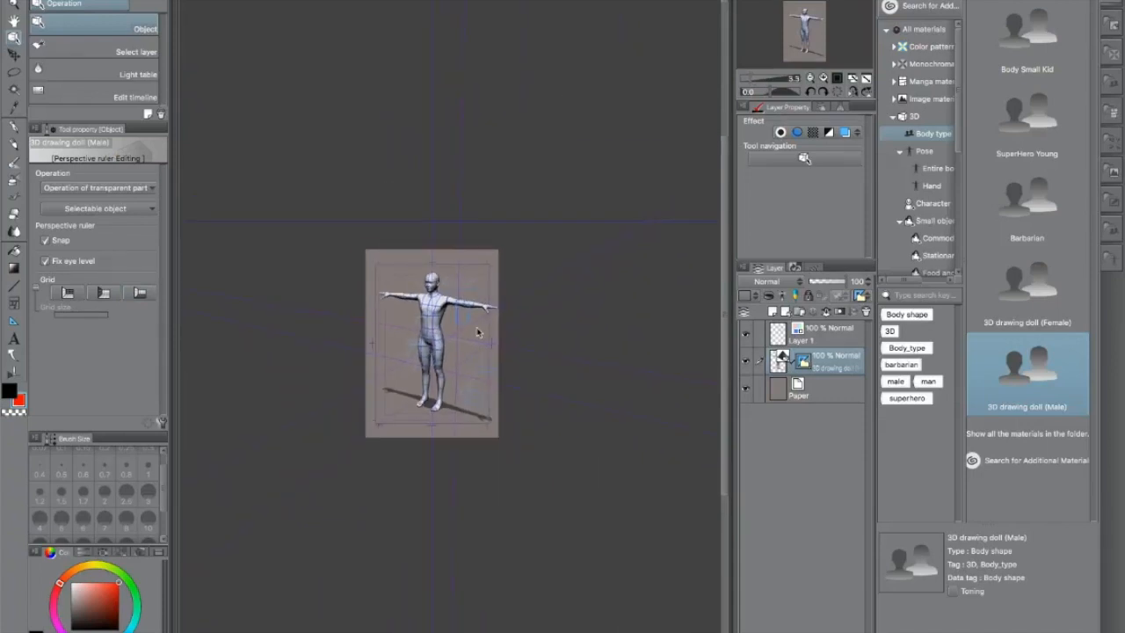
pyautogui.scroll(1, 477, 332)
pyautogui.scroll(2, 477, 331)
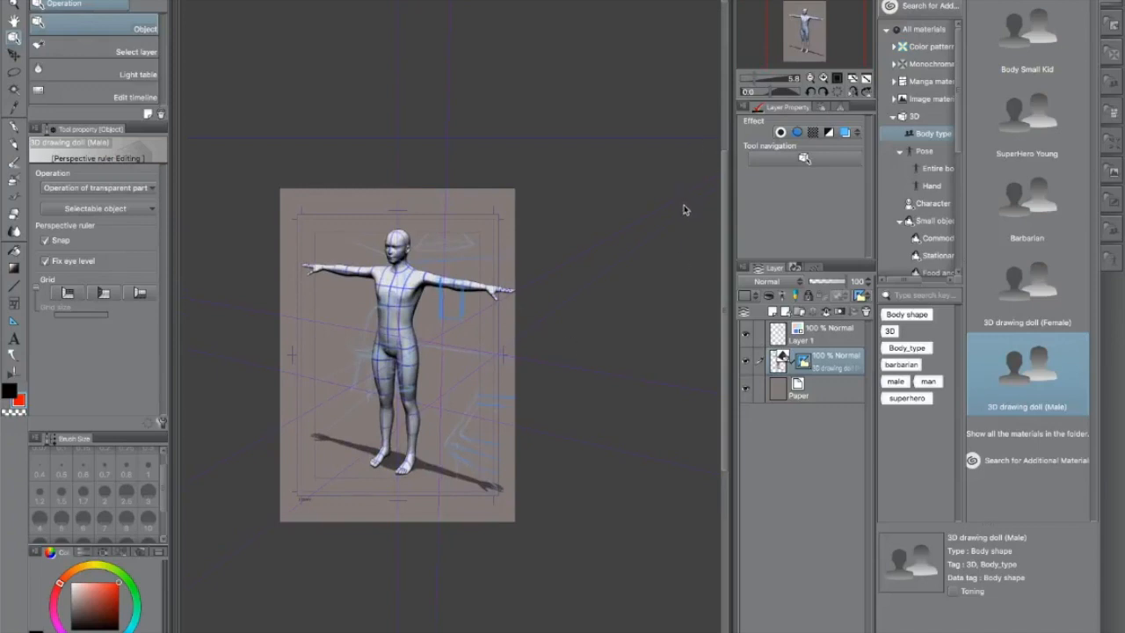
pyautogui.scroll(-4, 684, 211)
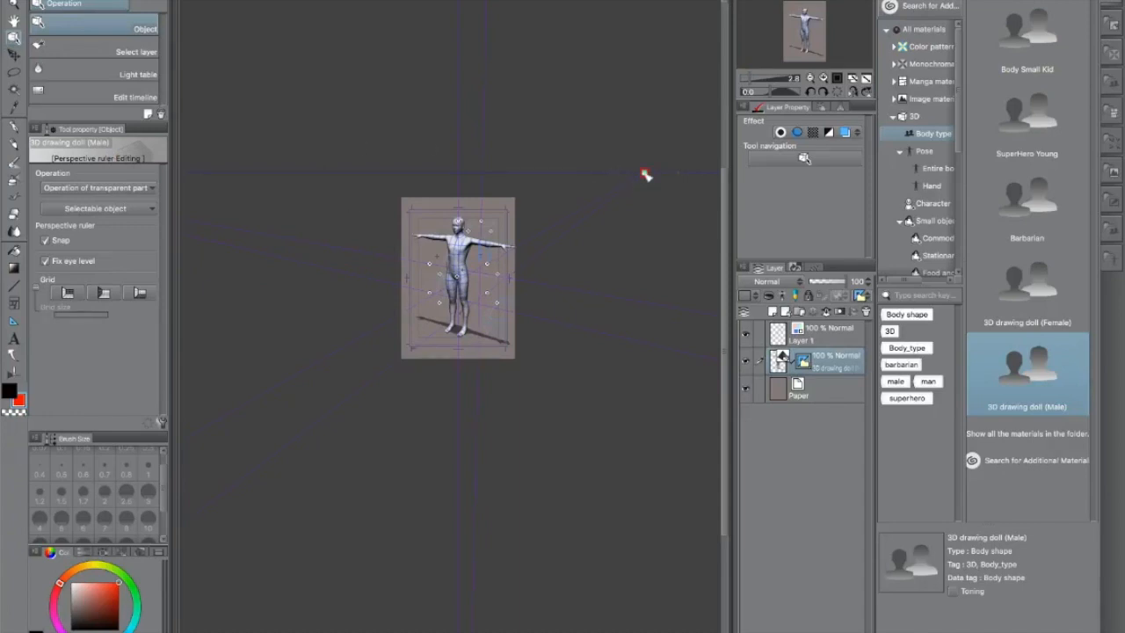
pyautogui.moveTo(645, 175); pyautogui.dragTo(541, 255)
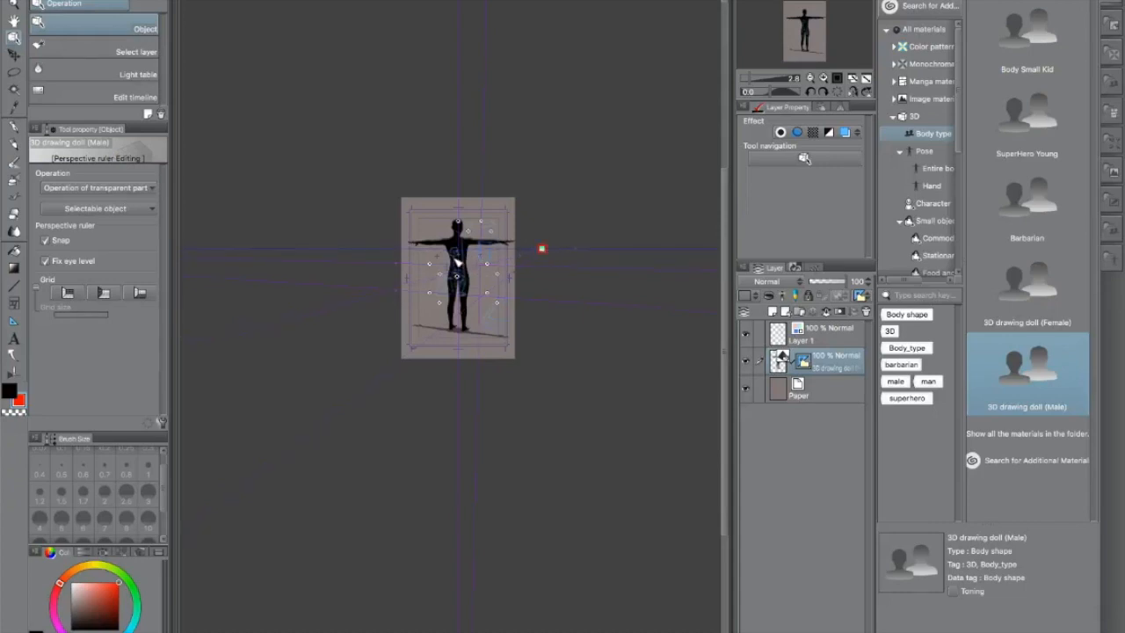
# Move the perspective guide handles to the sketched room corner and align a guide with the left wall's ceiling line.
pyautogui.scroll(3, 454, 274)
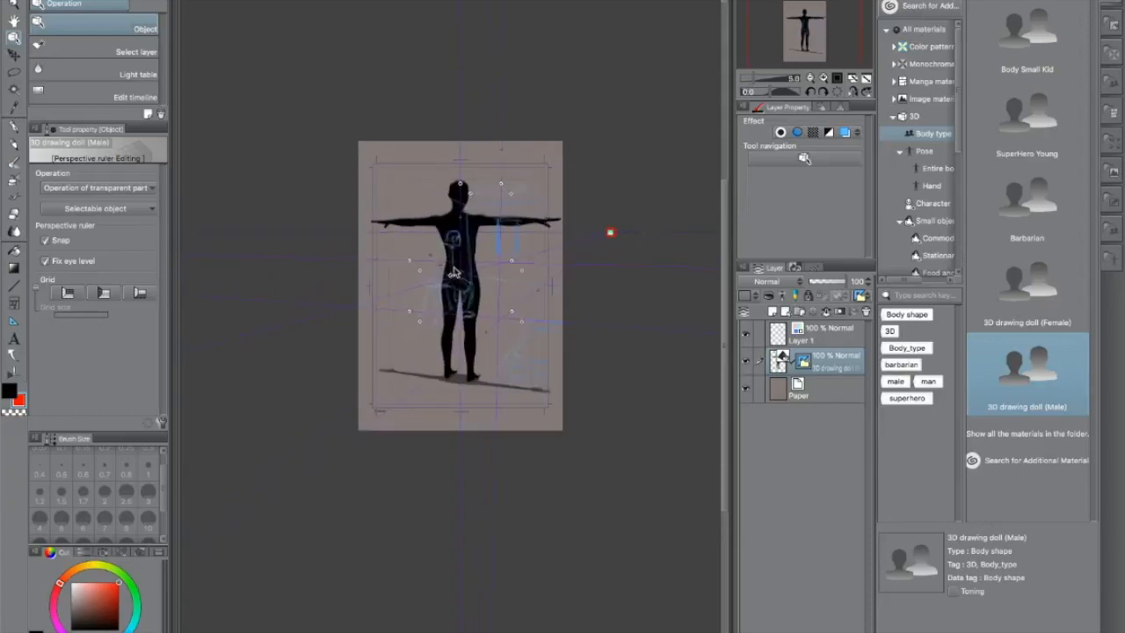
pyautogui.scroll(2, 454, 273)
pyautogui.scroll(-1, 477, 283)
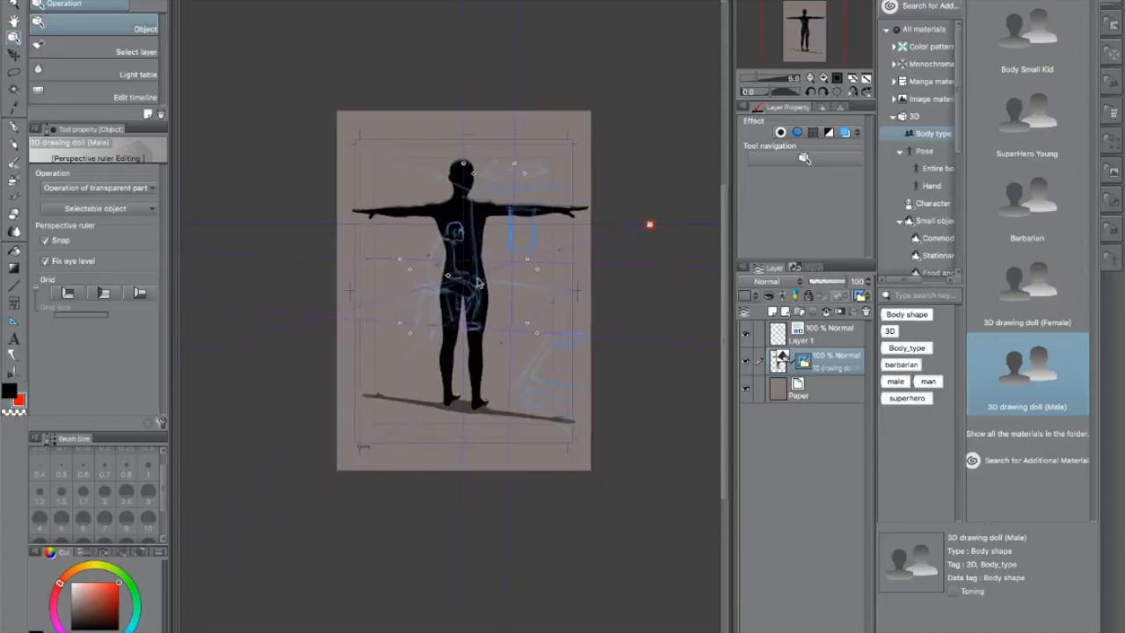
pyautogui.scroll(-2, 477, 283)
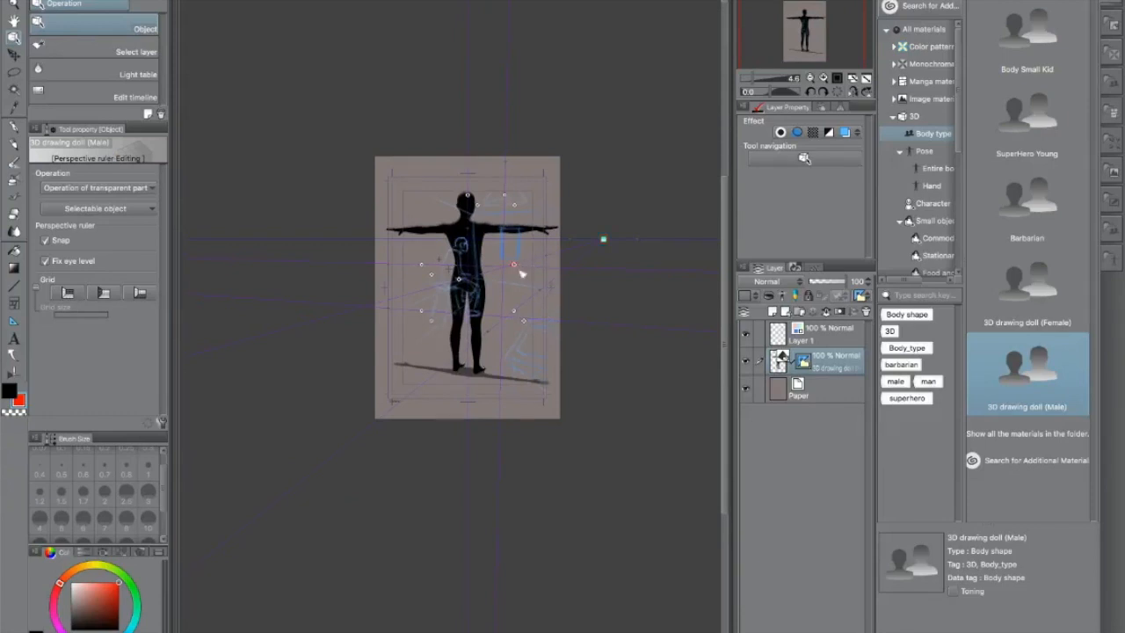
pyautogui.click(515, 264)
pyautogui.scroll(5, 484, 201)
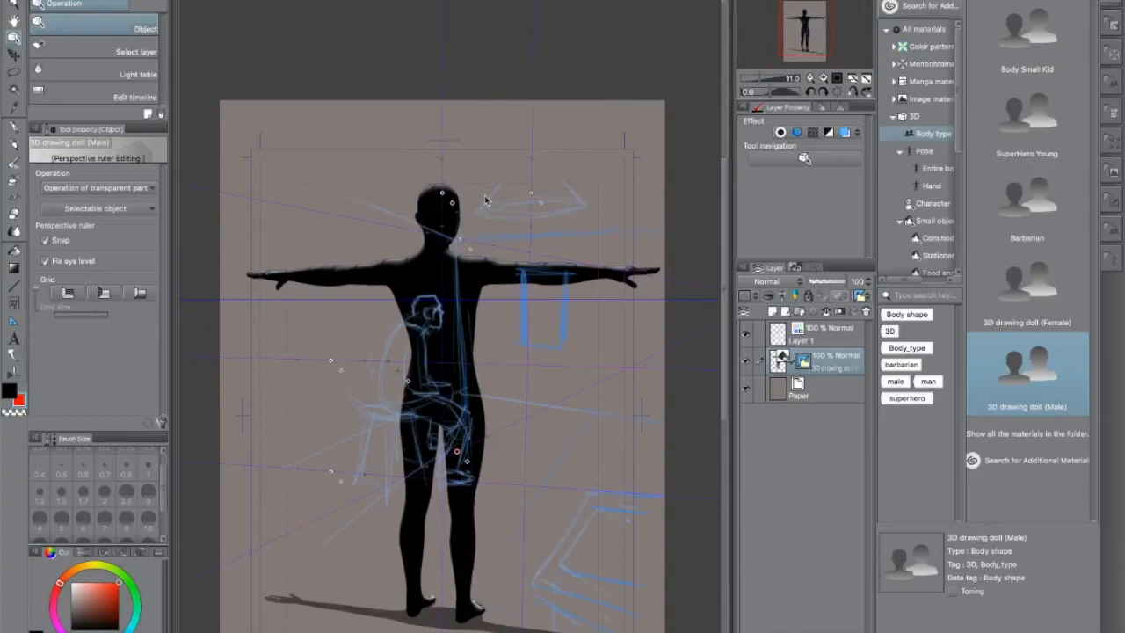
pyautogui.scroll(-2, 485, 200)
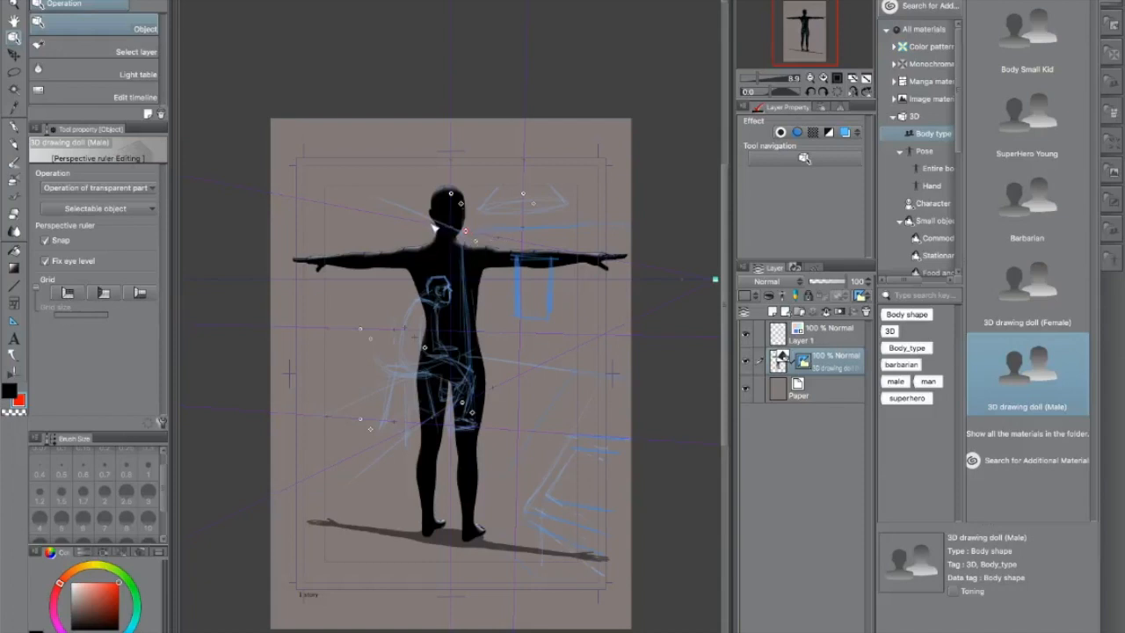
pyautogui.moveTo(432, 226); pyautogui.dragTo(432, 216)
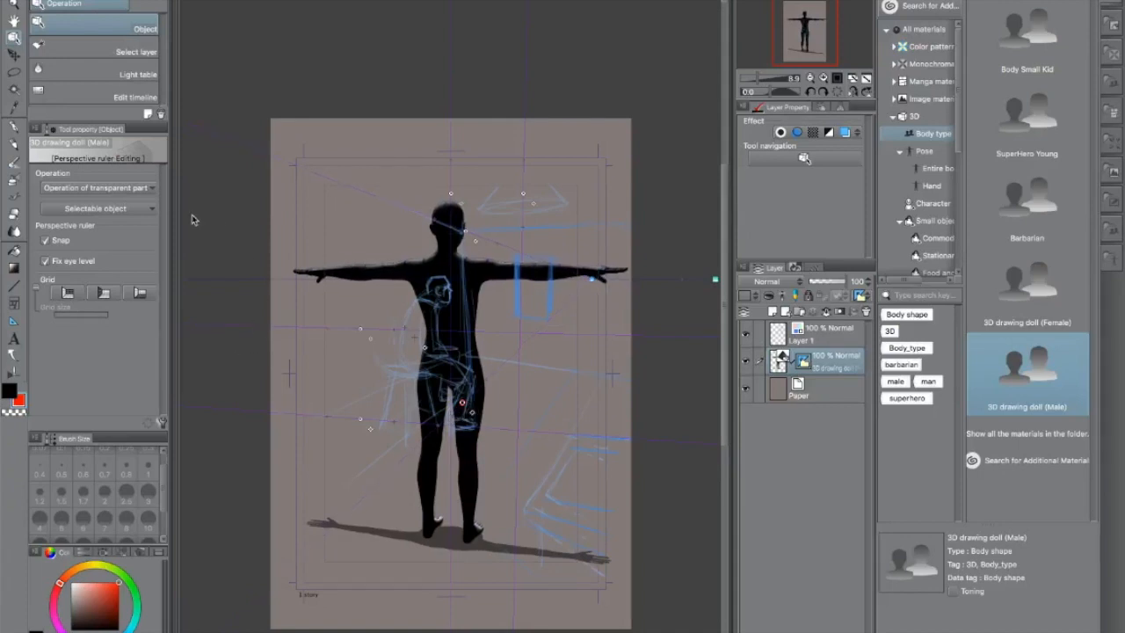
# Turn off Fix eye level for the perspective ruler and show its ground grid.
pyautogui.click(47, 262)
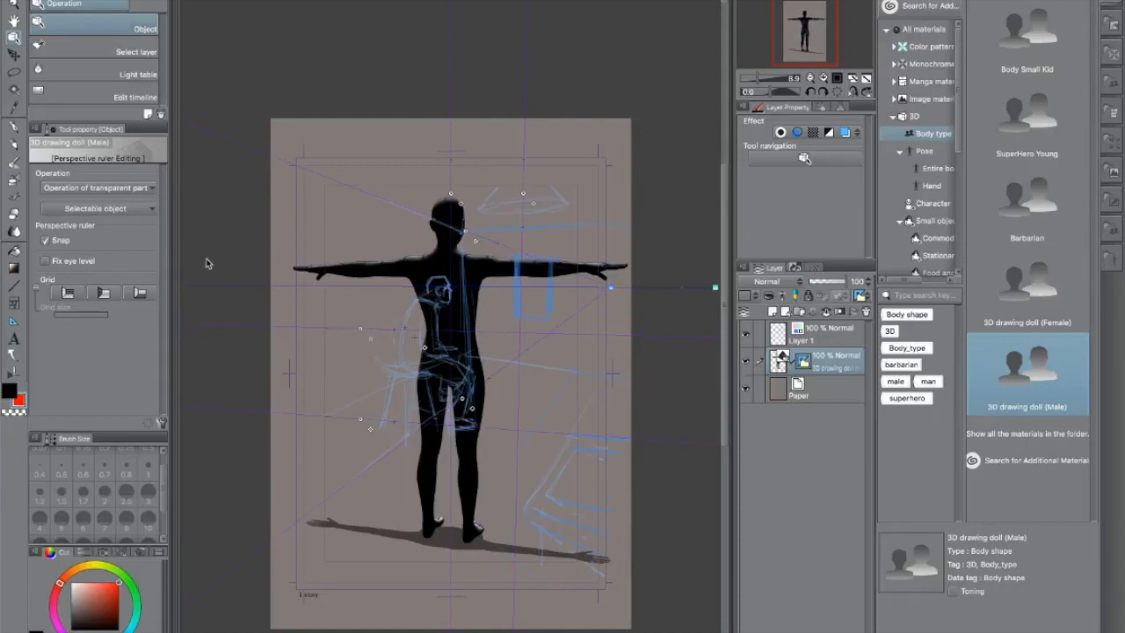
pyautogui.click(139, 294)
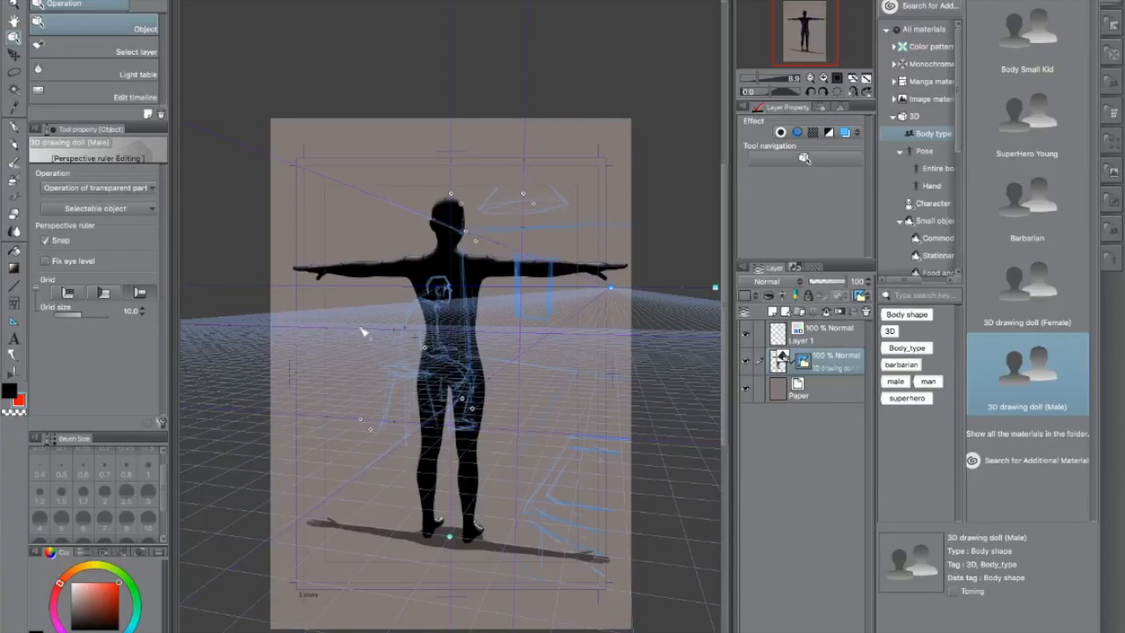
# Align further perspective guides with the sketched right wall's ceiling line and the vertical edge of the room corner.
pyautogui.moveTo(362, 330); pyautogui.dragTo(367, 301)
pyautogui.moveTo(488, 232); pyautogui.dragTo(491, 233)
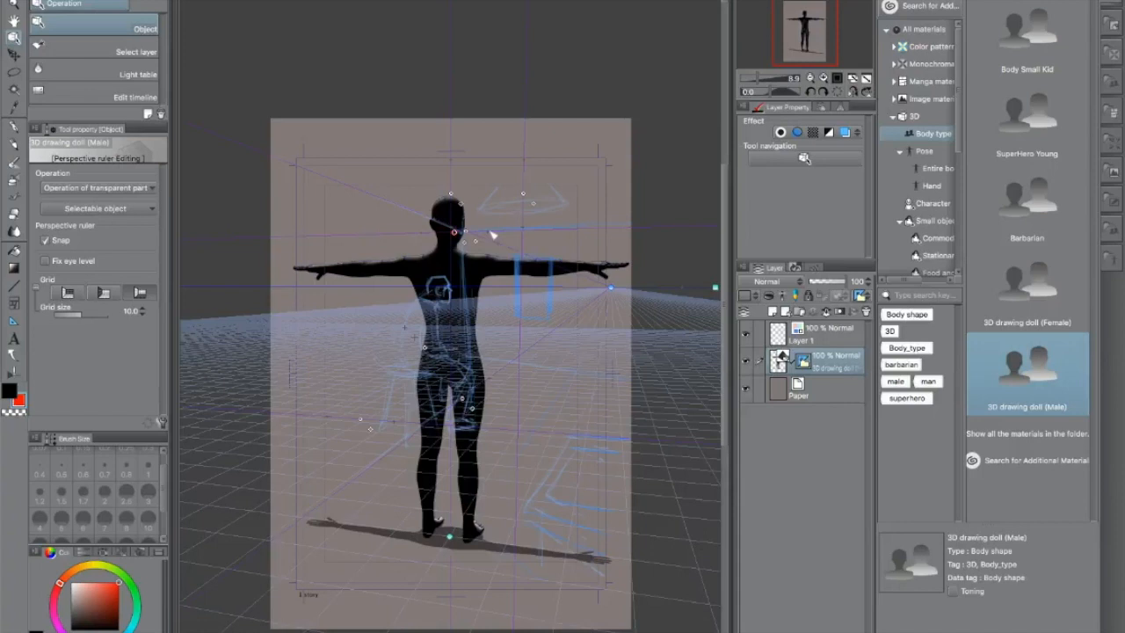
pyautogui.moveTo(492, 235); pyautogui.dragTo(492, 237)
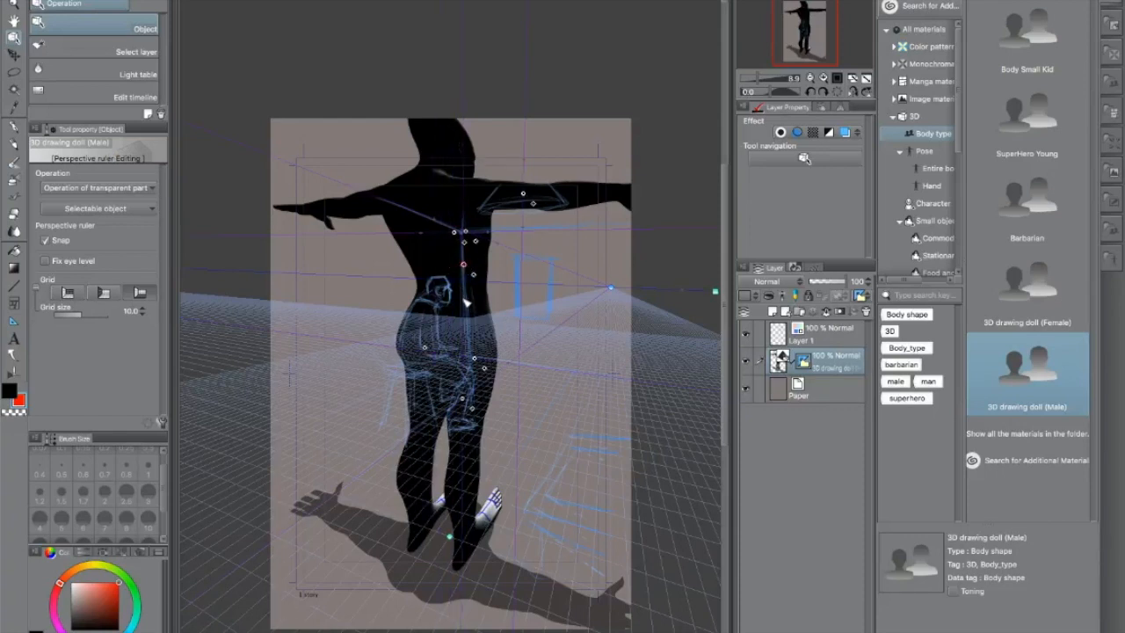
pyautogui.moveTo(467, 300); pyautogui.dragTo(468, 302)
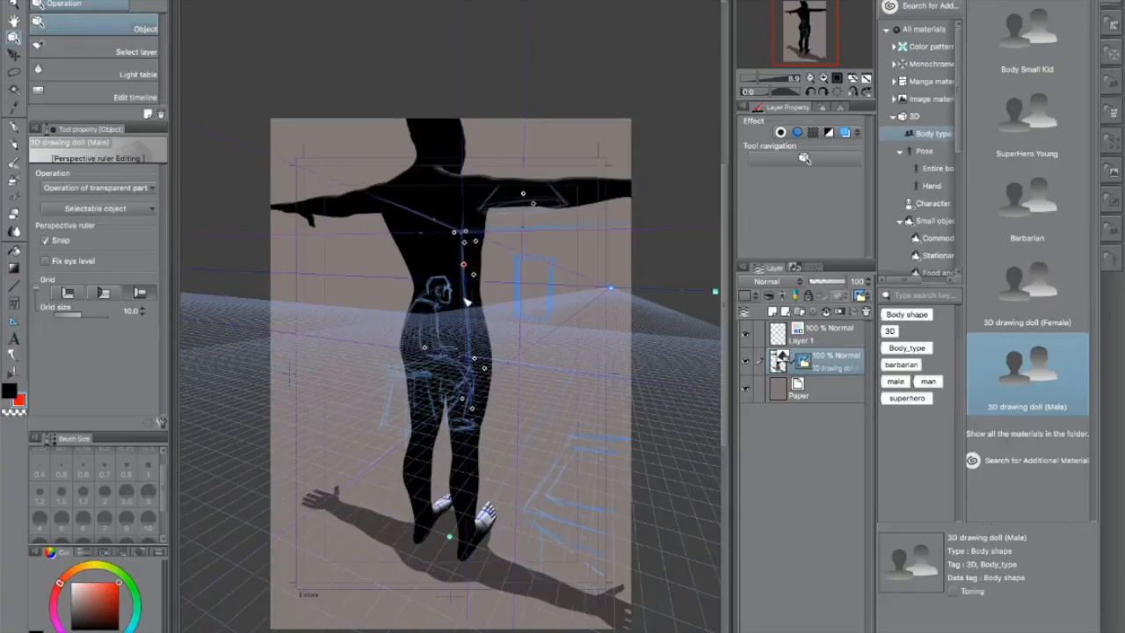
pyautogui.moveTo(468, 301); pyautogui.dragTo(468, 302)
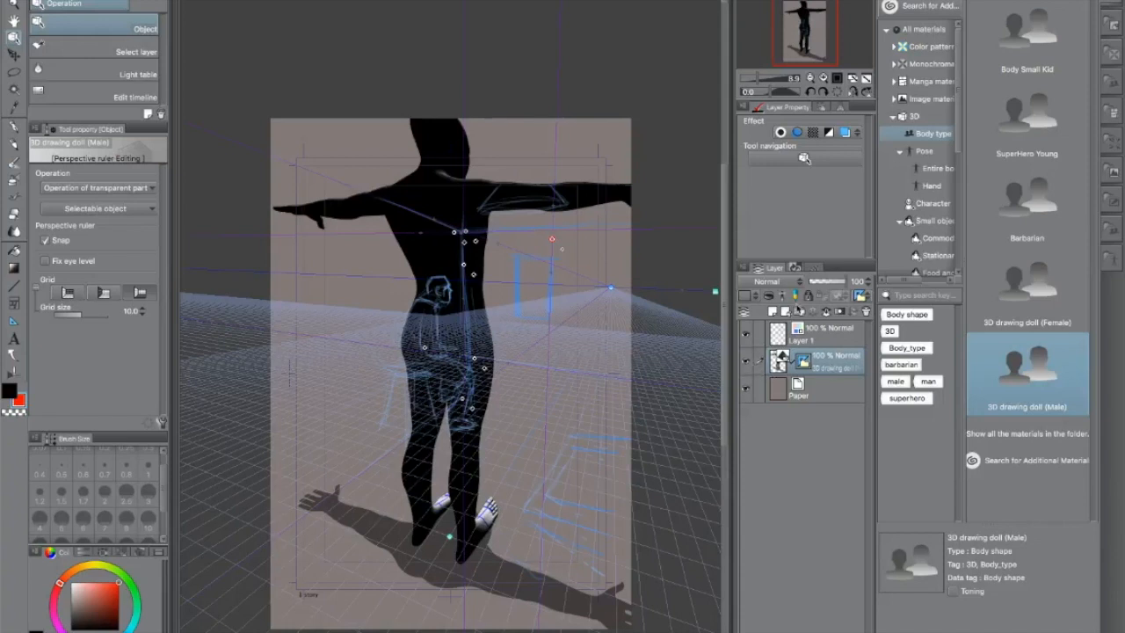
# Add a new raster layer above the 3D doll layer and hide the perspective ruler's ground grid.
pyautogui.click(772, 312)
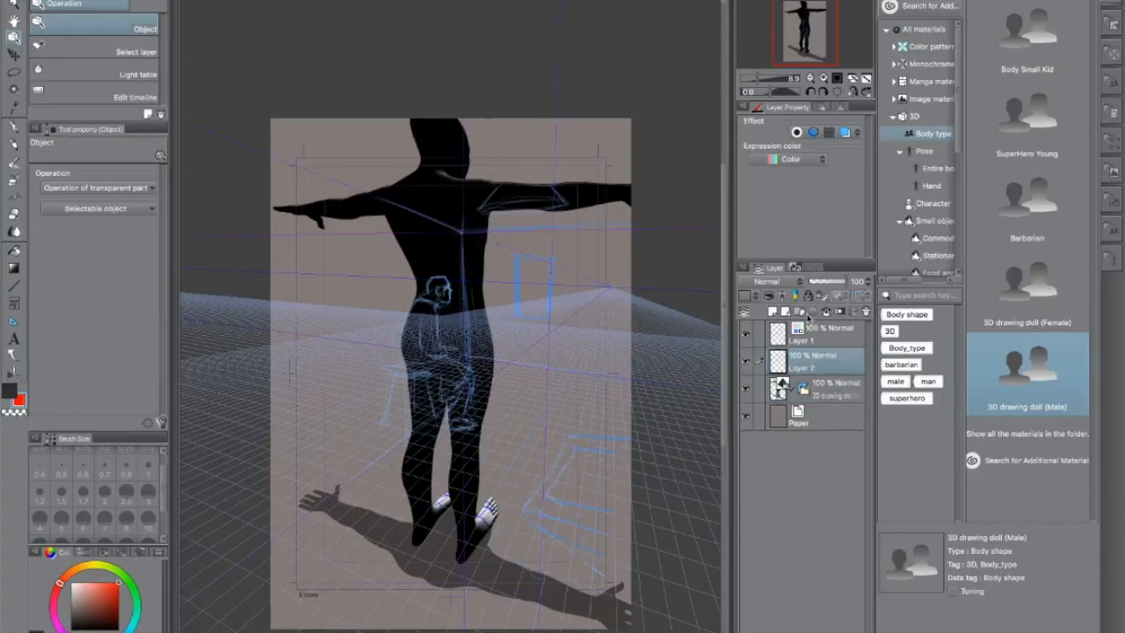
pyautogui.click(803, 390)
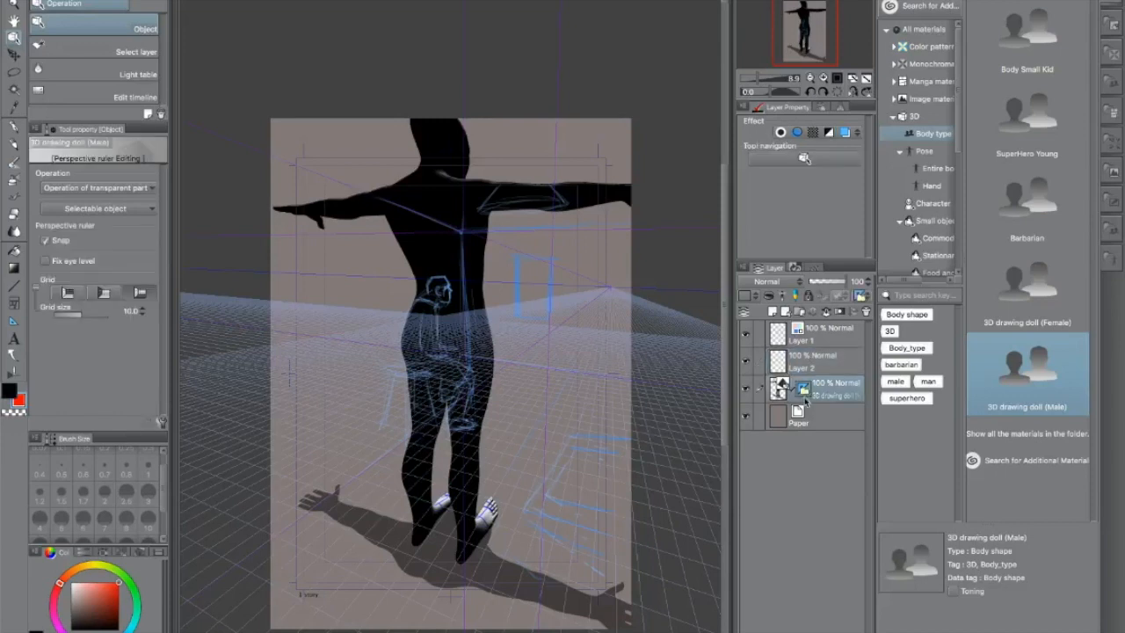
pyautogui.click(140, 294)
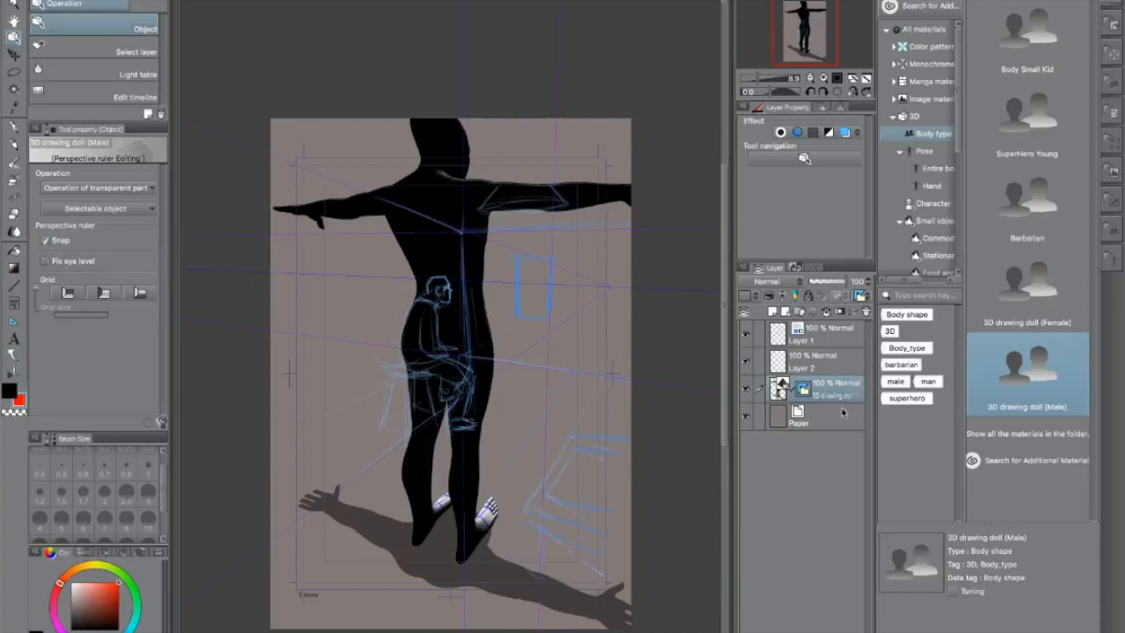
# On Layer 2, ink the room corner's vertical edge and the ceiling lines in red with the Mapping pen, snapped to the perspective ruler.
pyautogui.click(827, 365)
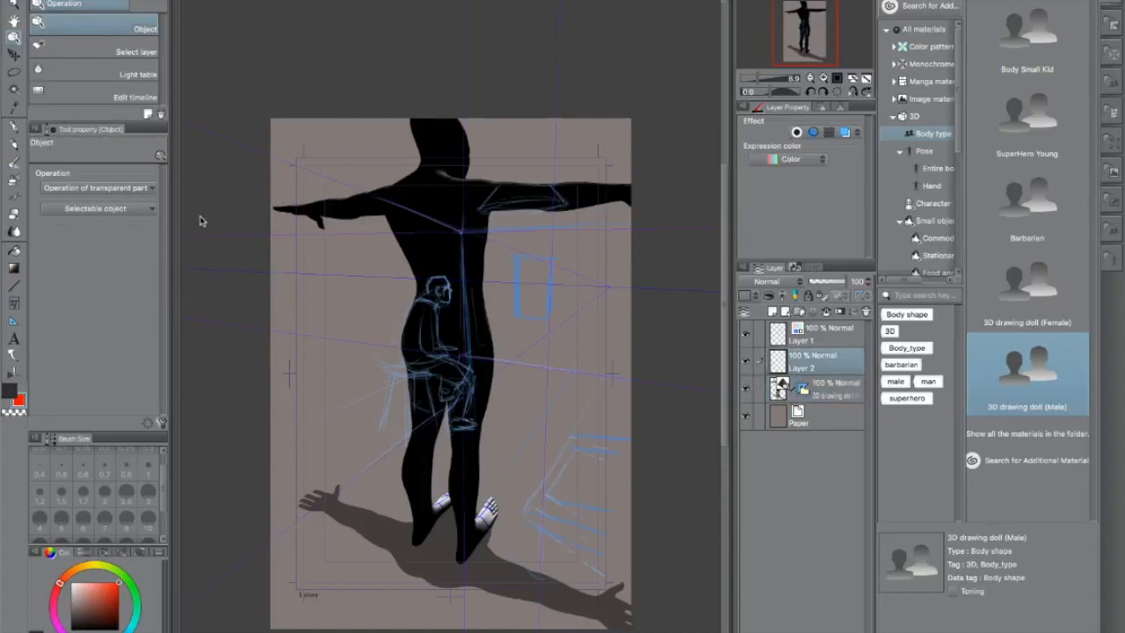
pyautogui.click(15, 128)
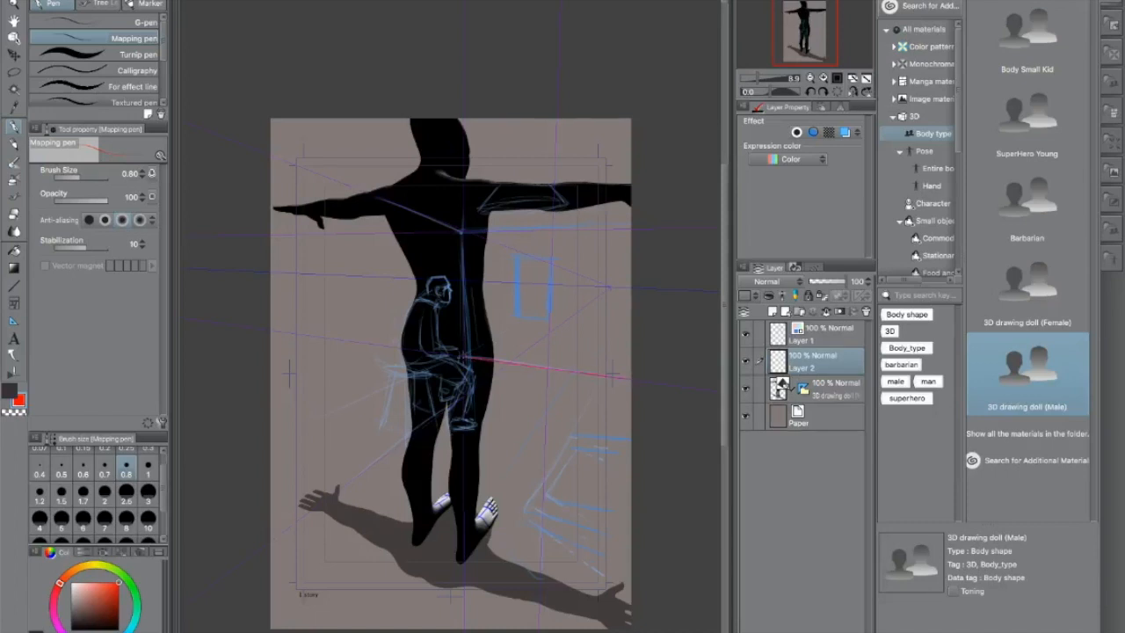
pyautogui.moveTo(462, 356); pyautogui.dragTo(457, 230)
pyautogui.moveTo(460, 230); pyautogui.dragTo(282, 160)
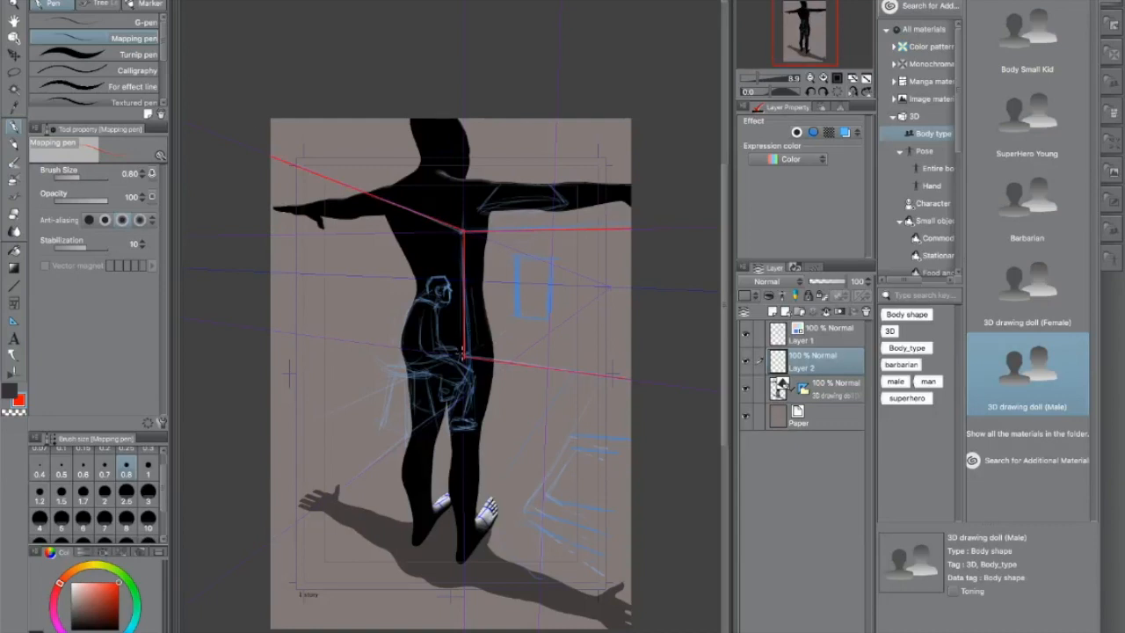
# Ink the left wall's floor line, the wall frame's horizontal edges and the foreground furniture's edges along the perspective guides.
pyautogui.moveTo(420, 347)
pyautogui.mouseDown()
pyautogui.moveTo(414, 414)
pyautogui.moveTo(455, 349)
pyautogui.moveTo(232, 447)
pyautogui.mouseUp()
pyautogui.moveTo(546, 520); pyautogui.dragTo(659, 563)
pyautogui.moveTo(546, 524); pyautogui.dragTo(639, 561)
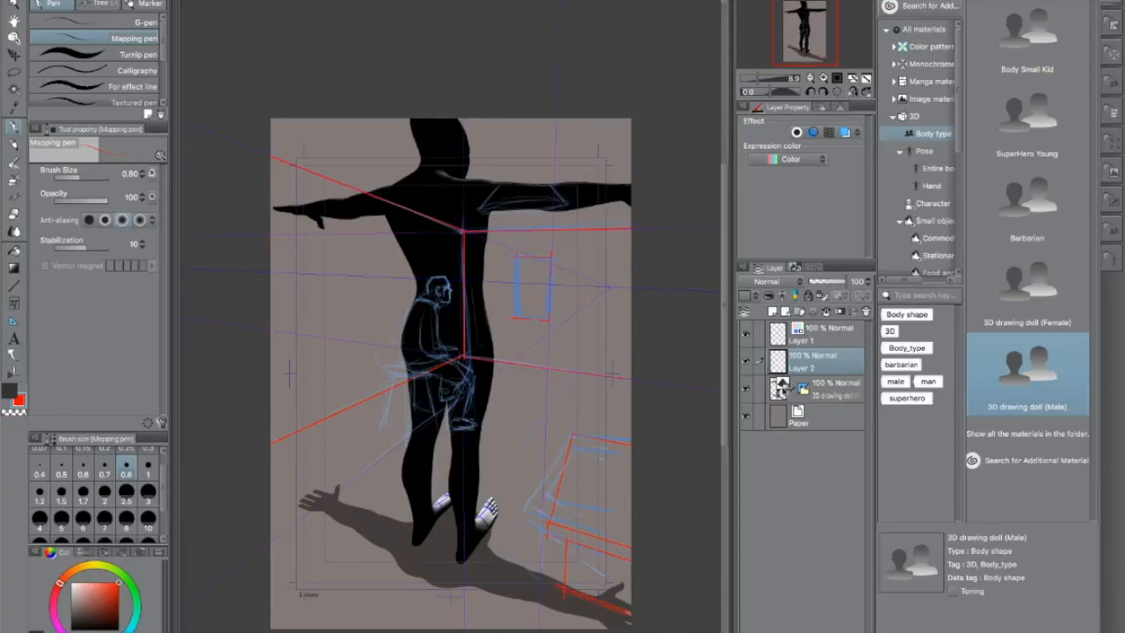
# Move the 3D male doll back across the floor to the sketched seated man's spot and rotate it towards the right wall.
pyautogui.click(779, 388)
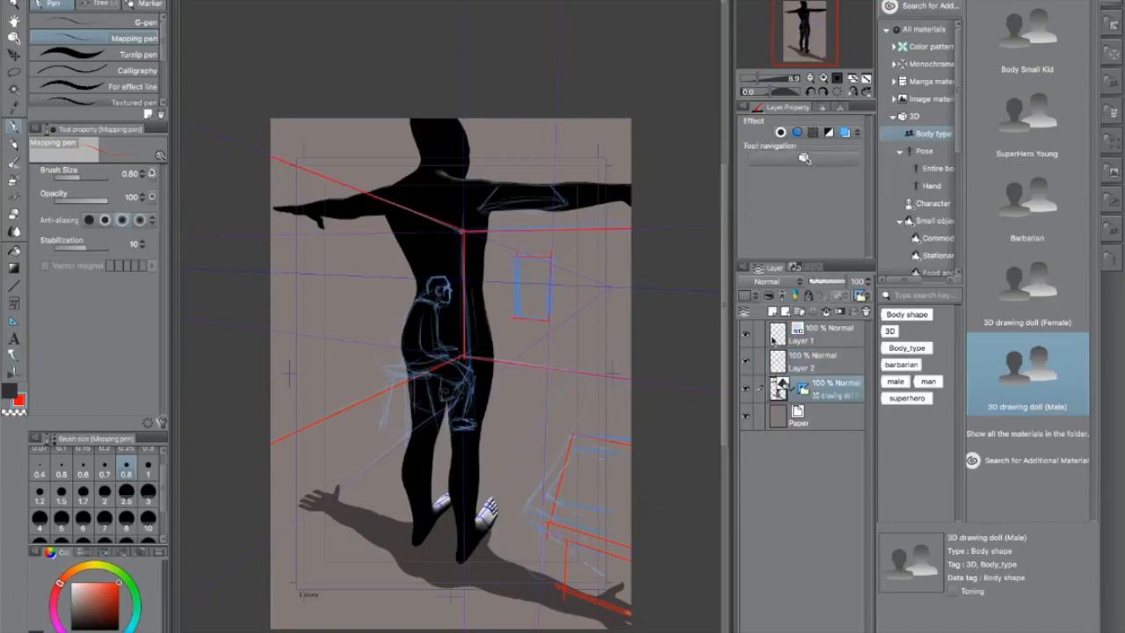
pyautogui.click(14, 38)
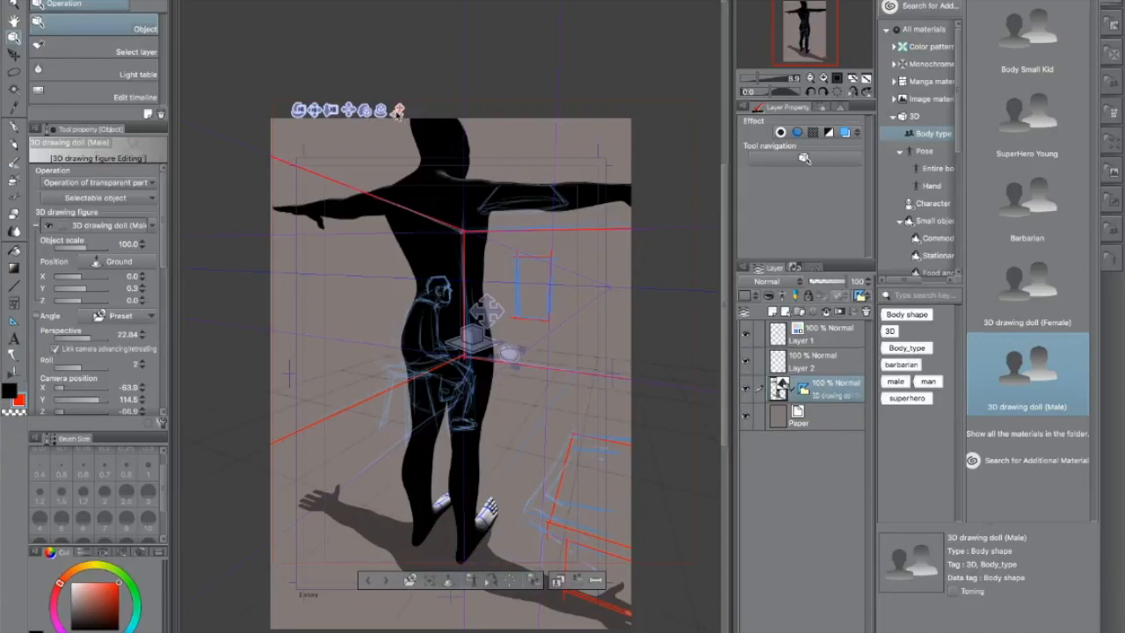
pyautogui.moveTo(399, 110); pyautogui.dragTo(448, 428)
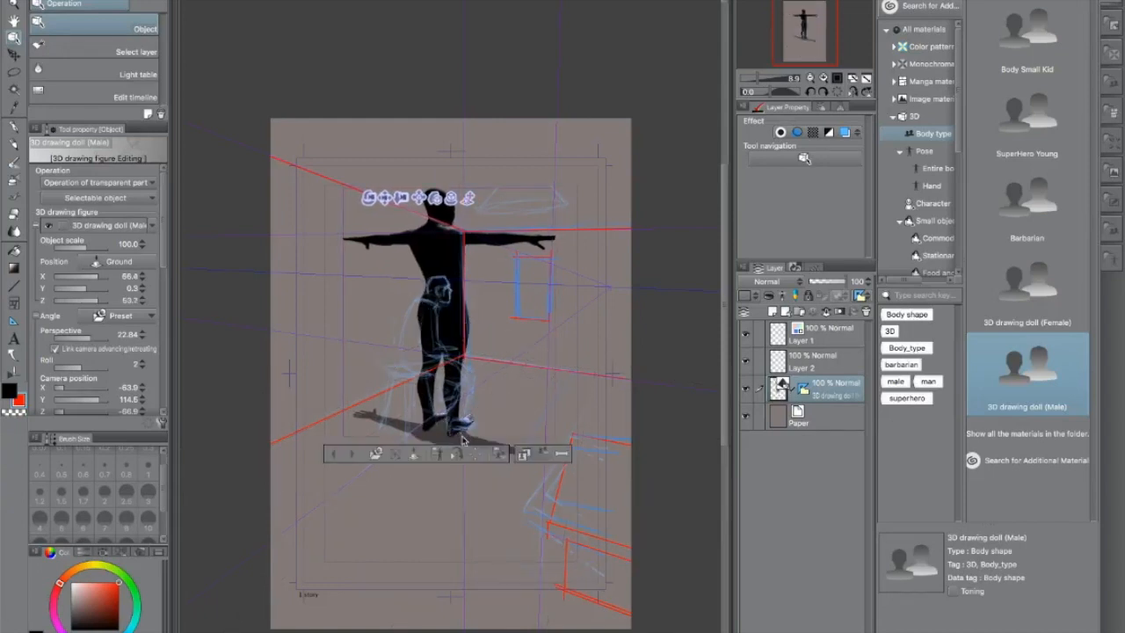
pyautogui.moveTo(469, 200); pyautogui.dragTo(423, 422)
pyautogui.click(430, 202)
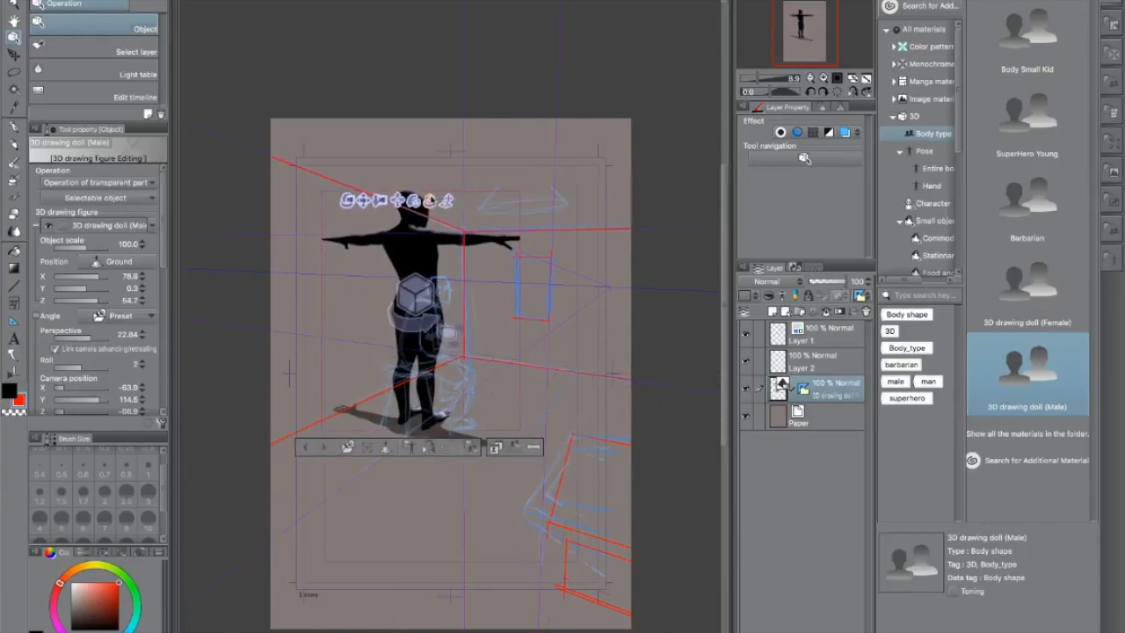
pyautogui.moveTo(430, 204); pyautogui.dragTo(412, 233)
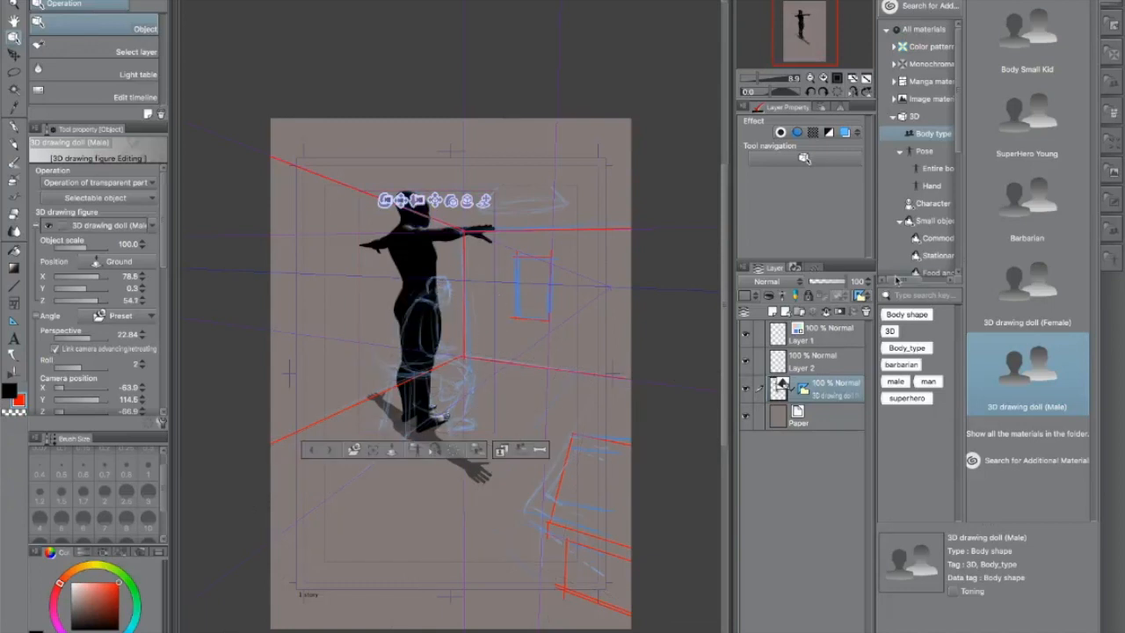
# Apply the Test Guy Sitting on Stool pose to the male doll and reposition the doll and camera to match the sketched man.
pyautogui.click(936, 168)
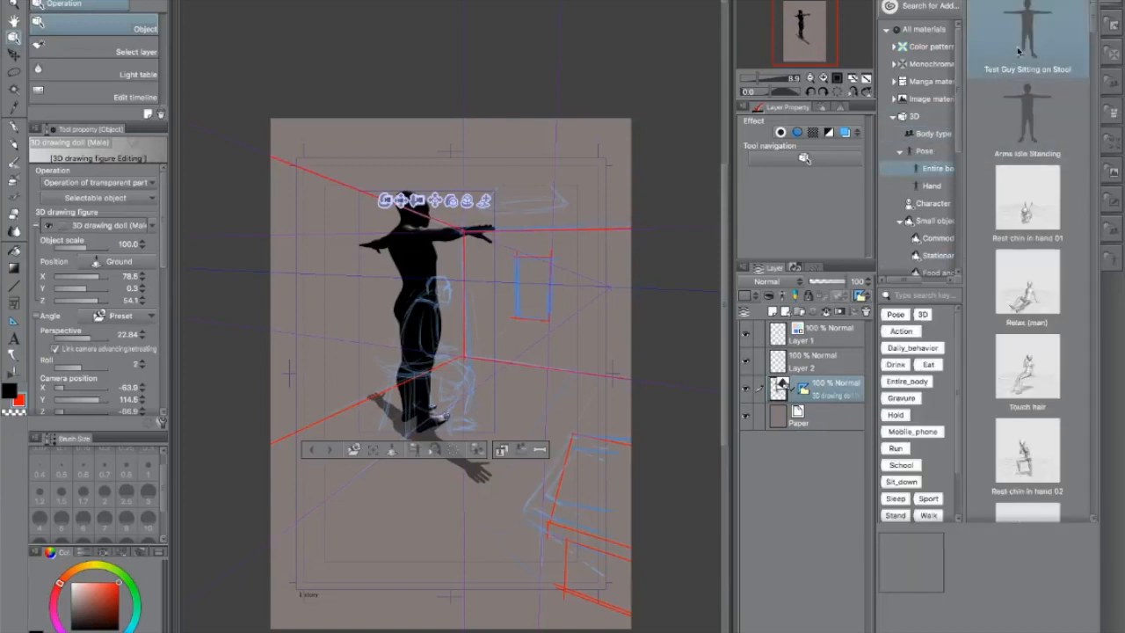
pyautogui.moveTo(1020, 51); pyautogui.dragTo(419, 279)
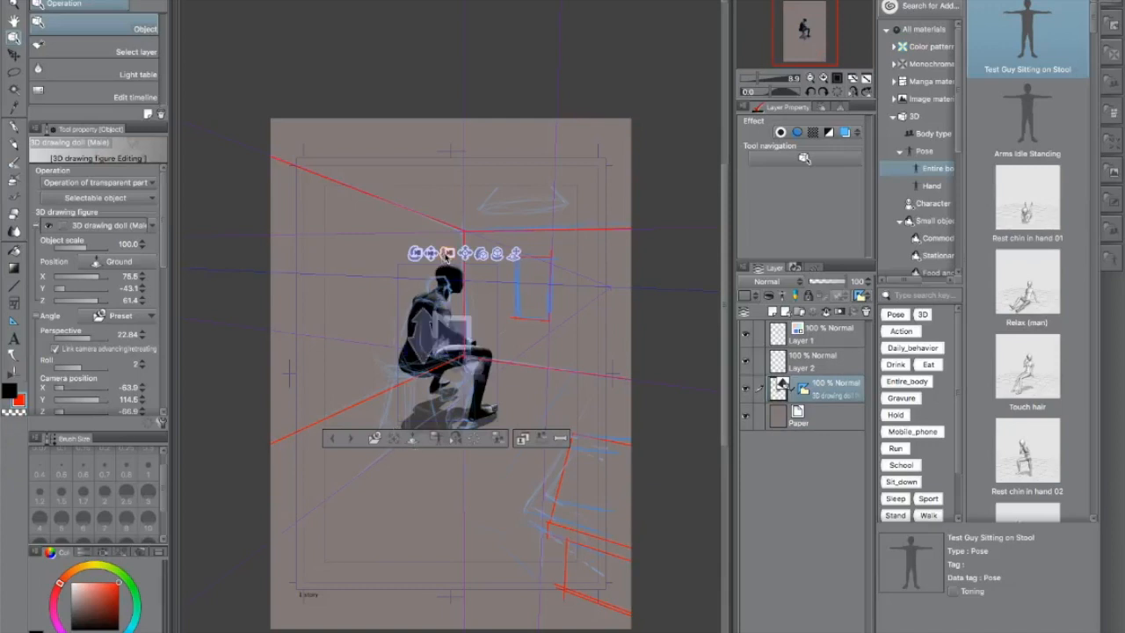
pyautogui.moveTo(447, 254); pyautogui.dragTo(456, 254)
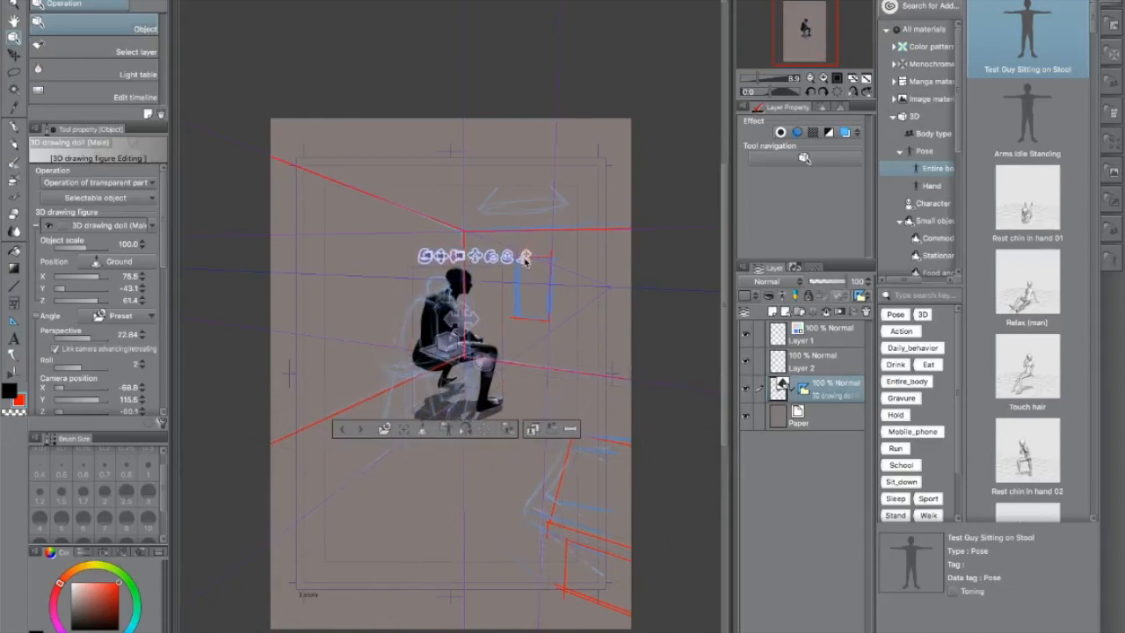
pyautogui.moveTo(519, 267); pyautogui.dragTo(451, 406)
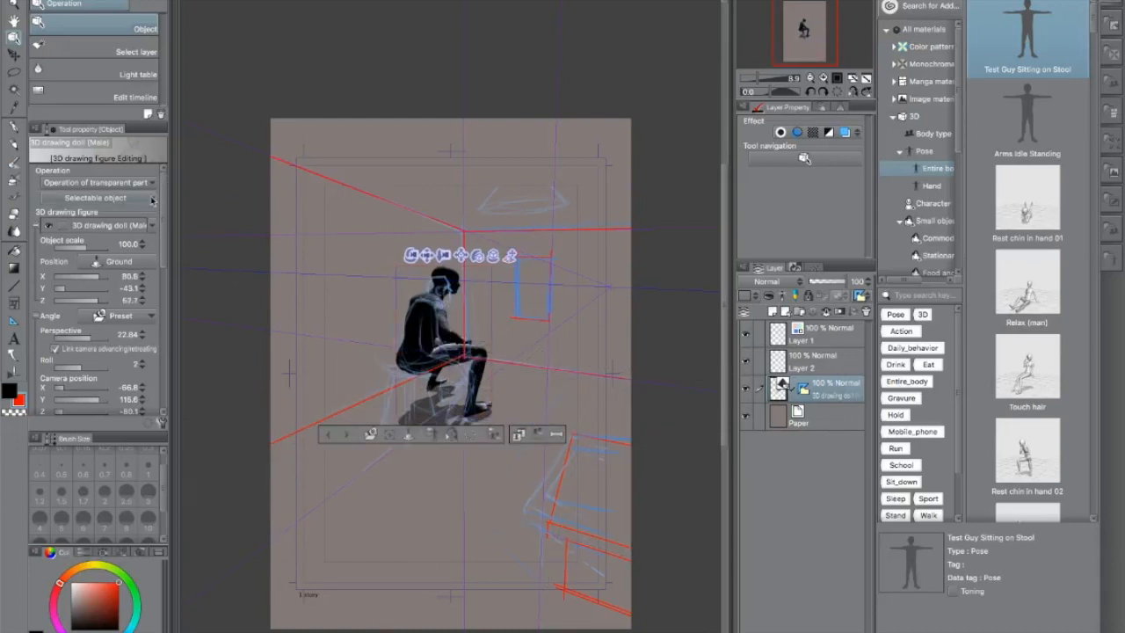
# Set the seated doll's object scale to 95.
pyautogui.click(129, 244)
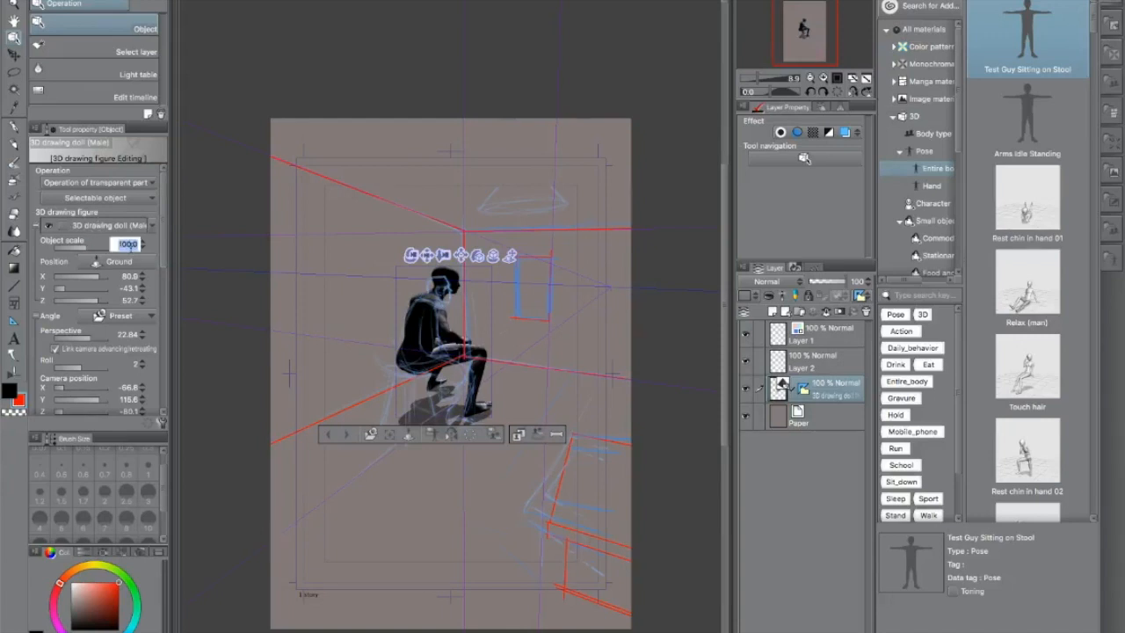
pyautogui.press('BackSpace')
pyautogui.press('Return')
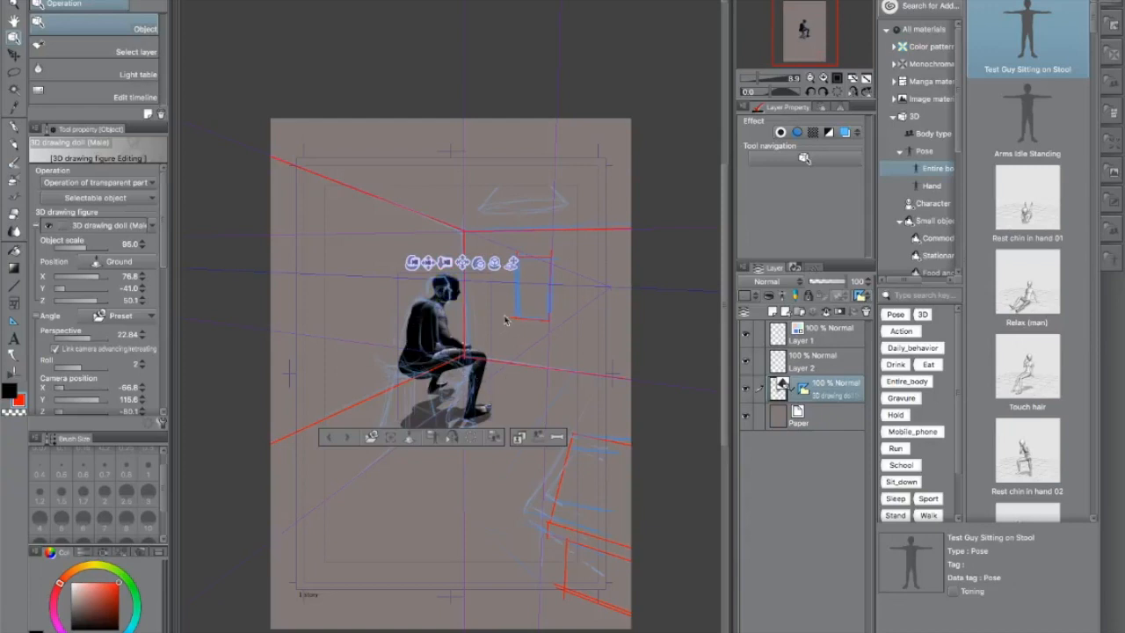
# Adjust the seated doll's upper body and its feet to follow the sketched man's pose.
pyautogui.click(442, 325)
pyautogui.click(431, 298)
pyautogui.moveTo(431, 296); pyautogui.dragTo(428, 295)
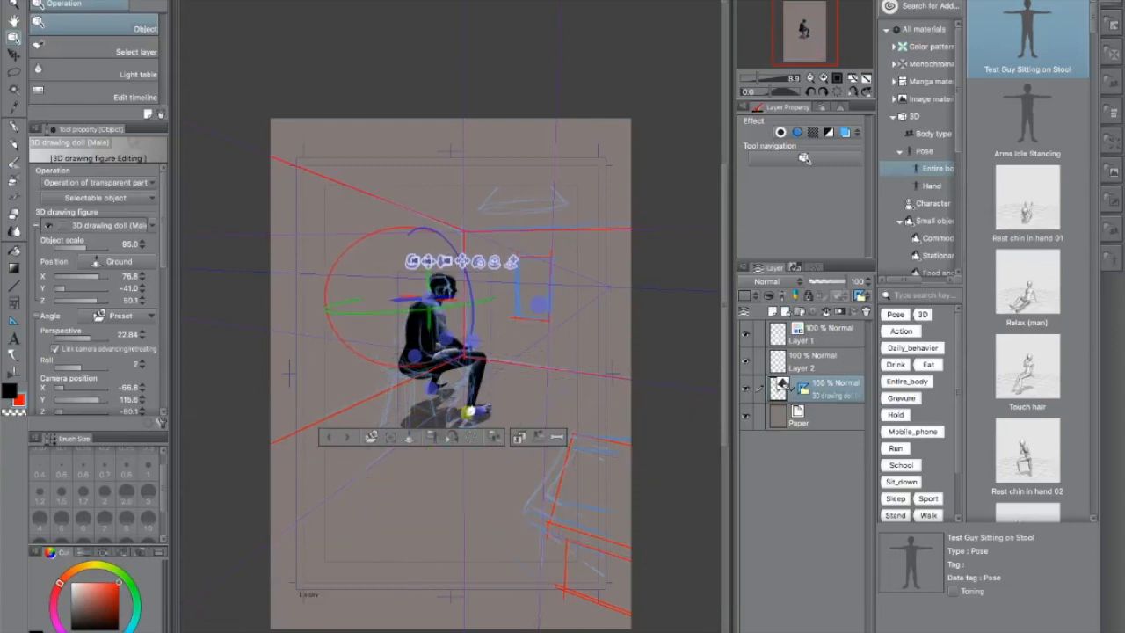
pyautogui.click(444, 391)
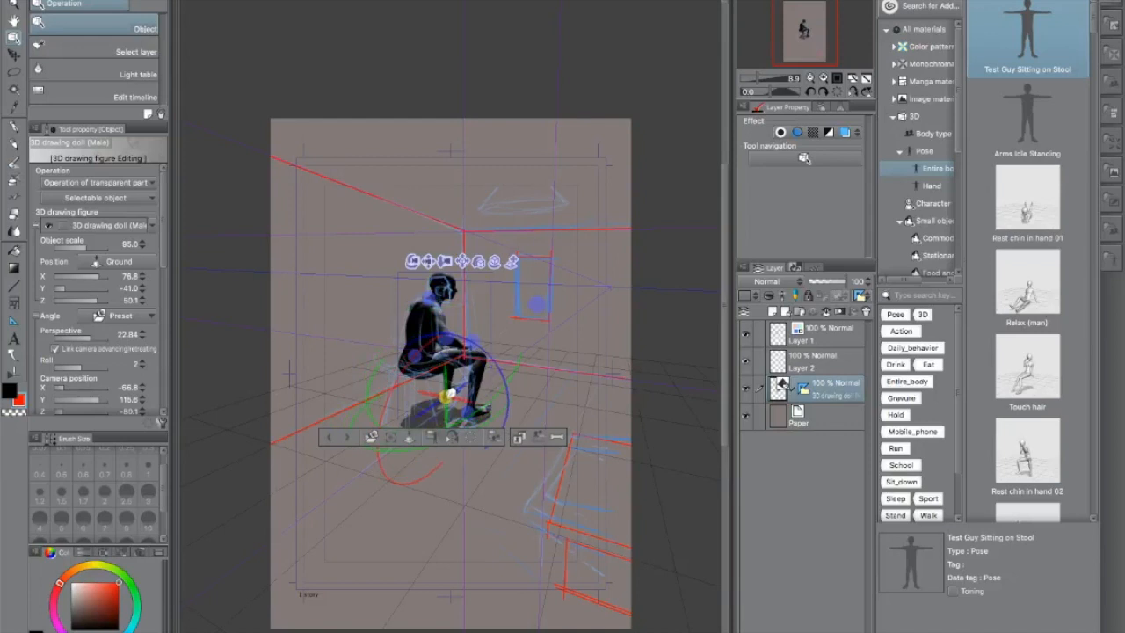
pyautogui.moveTo(445, 393); pyautogui.dragTo(468, 412)
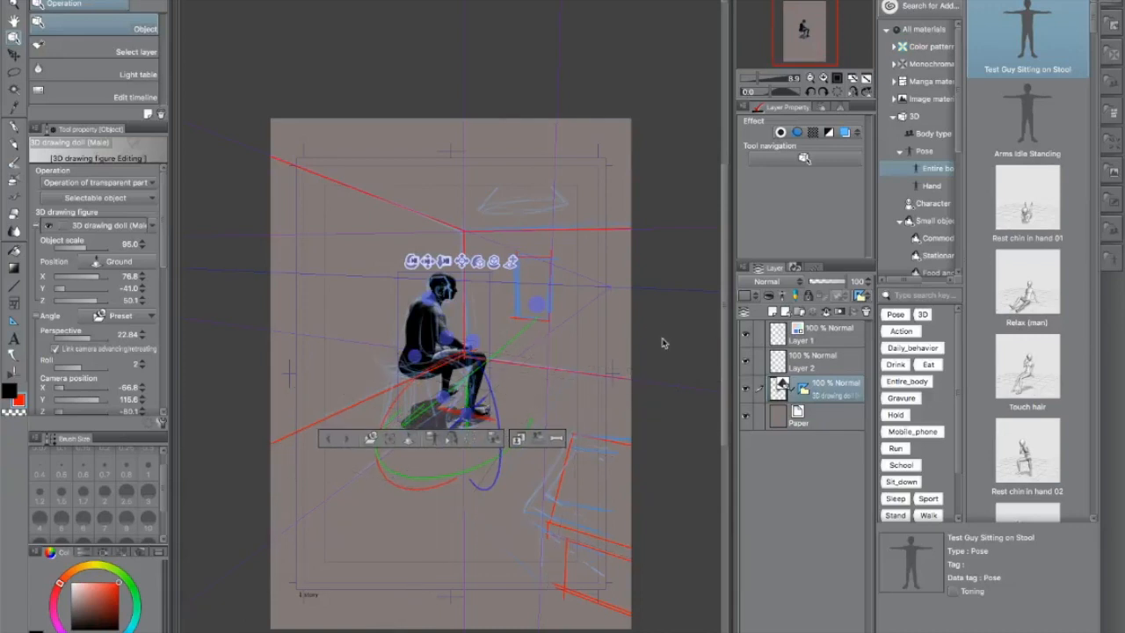
pyautogui.scroll(-1, 958, 149)
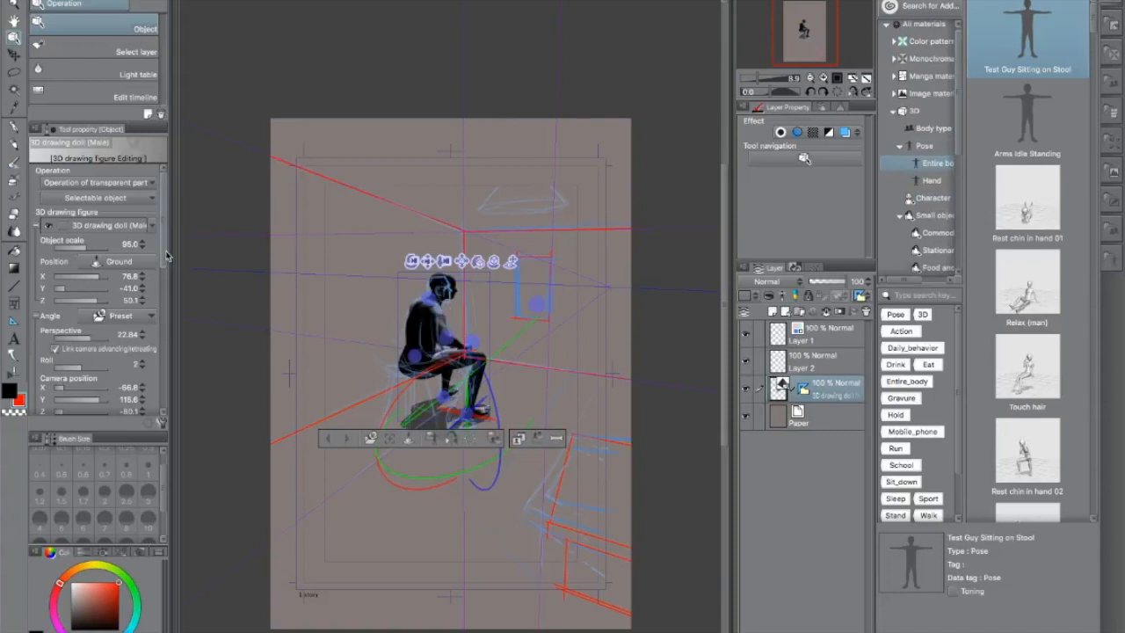
# Change the light direction on the seated doll and turn off Apply light source.
pyautogui.moveTo(166, 257); pyautogui.dragTo(175, 345)
pyautogui.moveTo(103, 266)
pyautogui.mouseDown()
pyautogui.moveTo(174, 268)
pyautogui.moveTo(76, 271)
pyautogui.moveTo(103, 251)
pyautogui.mouseUp()
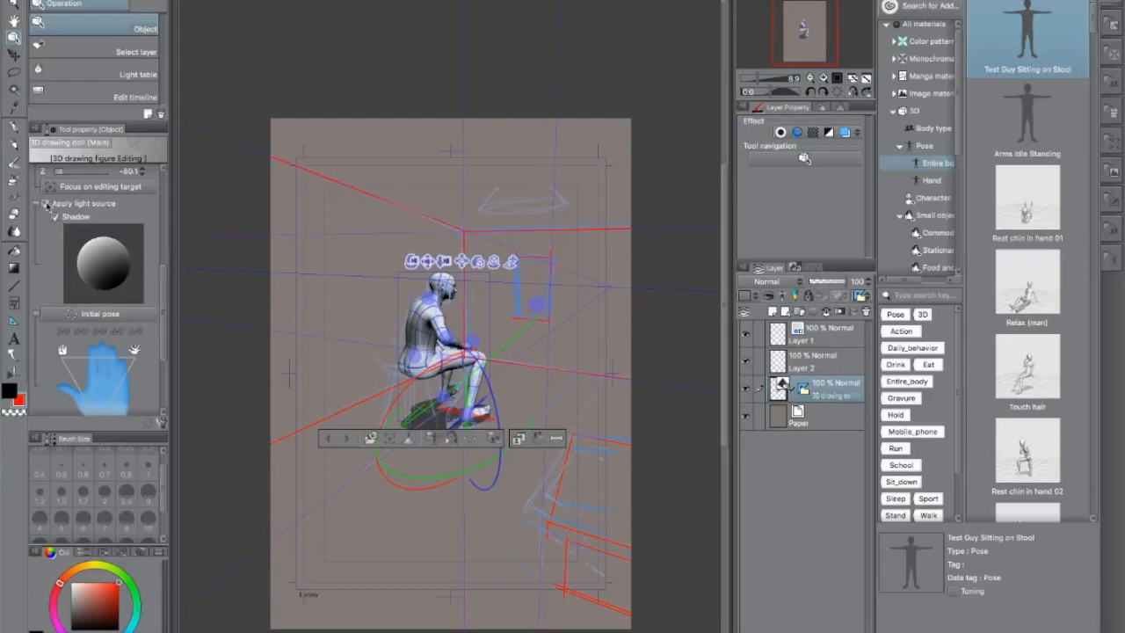
pyautogui.click(47, 205)
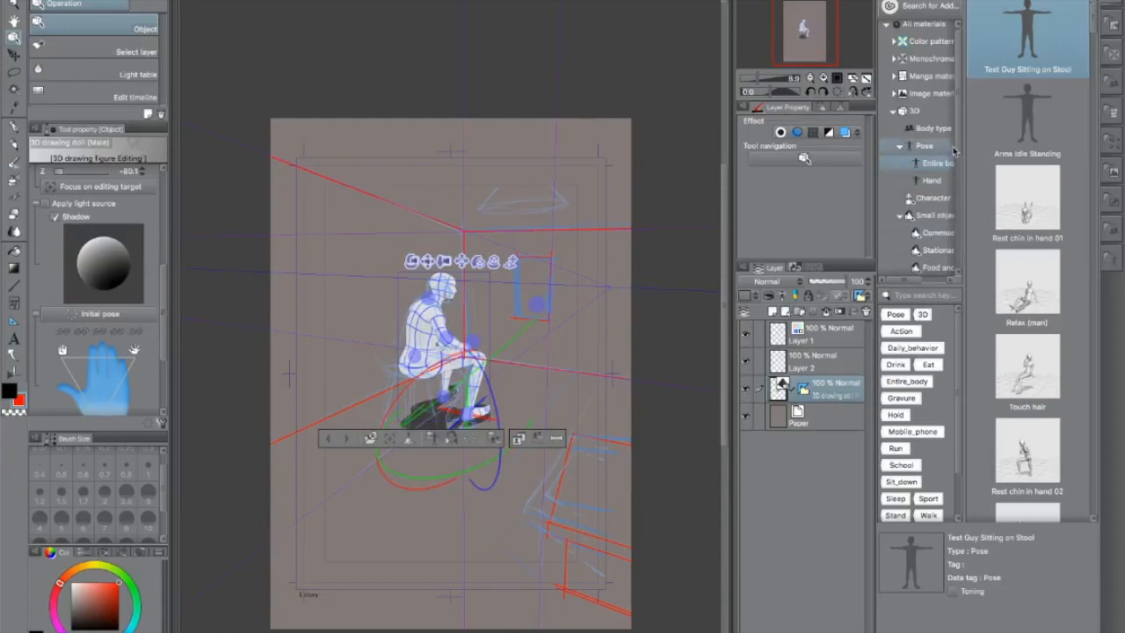
# Add the Bicycle from the Vehicle 3D materials to the scene and place it on the floor behind the seated doll.
pyautogui.moveTo(958, 121); pyautogui.dragTo(959, 152)
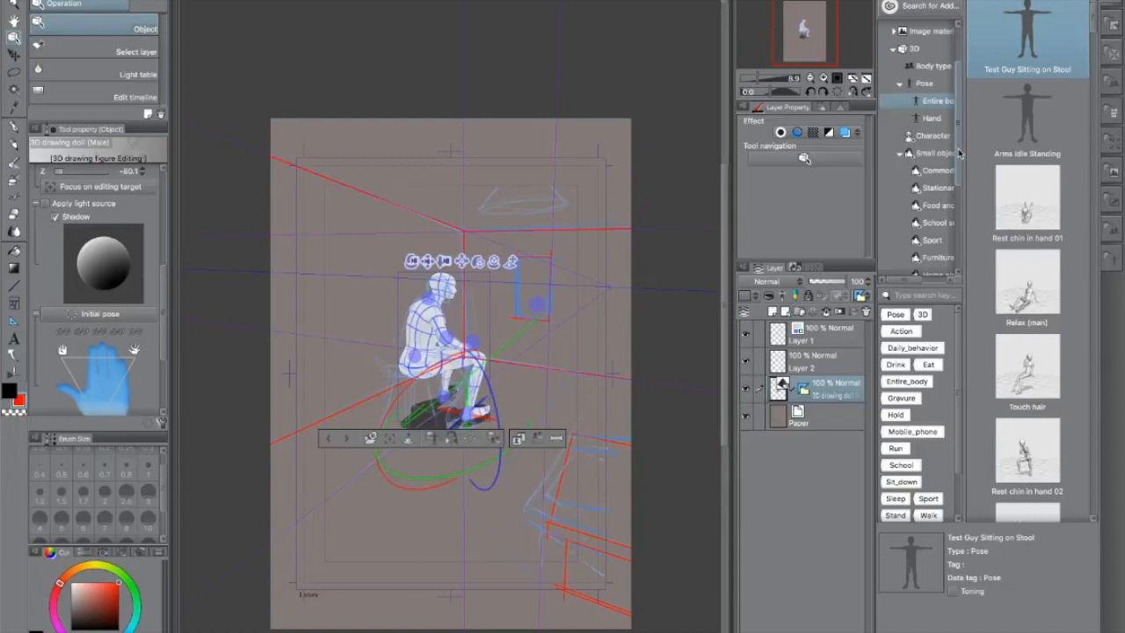
pyautogui.scroll(-3, 960, 154)
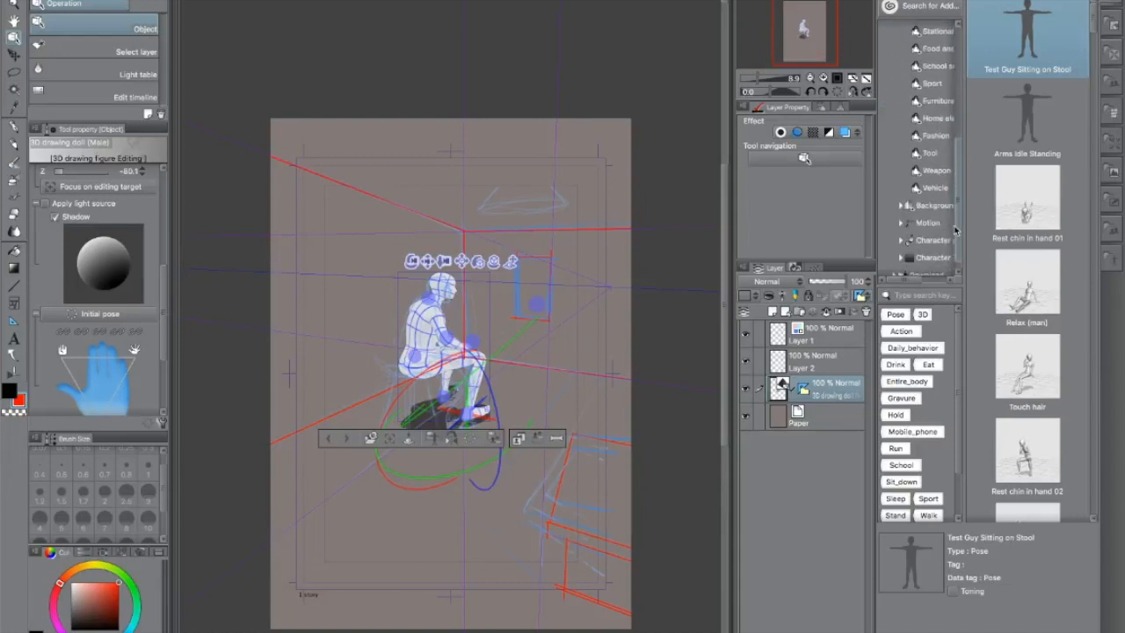
pyautogui.click(939, 188)
pyautogui.moveTo(1020, 105); pyautogui.dragTo(391, 418)
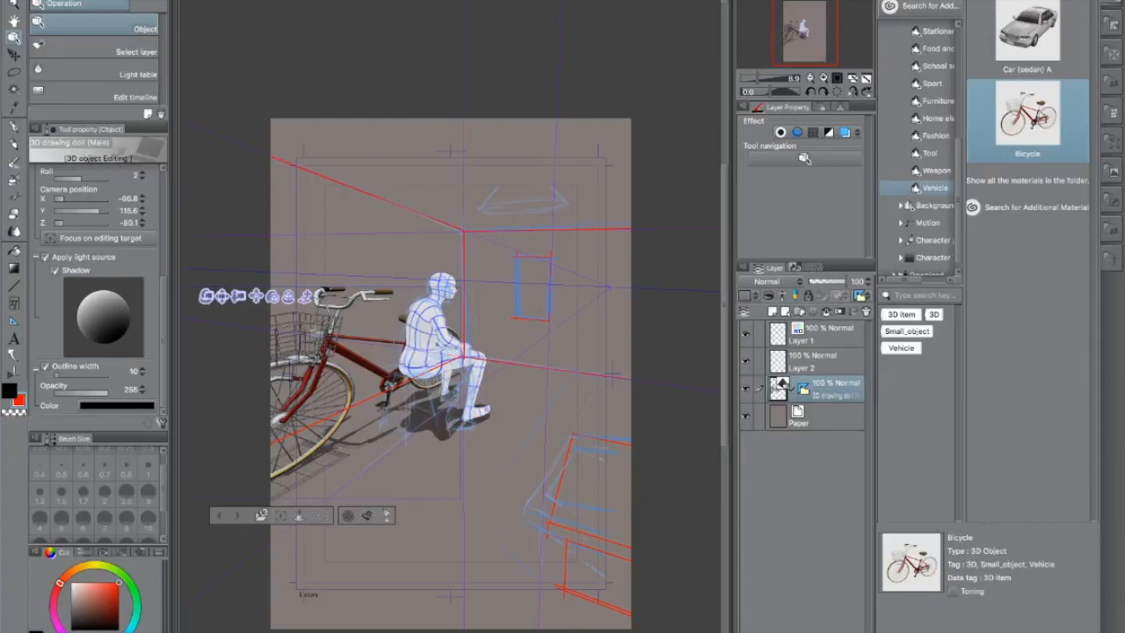
pyautogui.moveTo(309, 299); pyautogui.dragTo(439, 381)
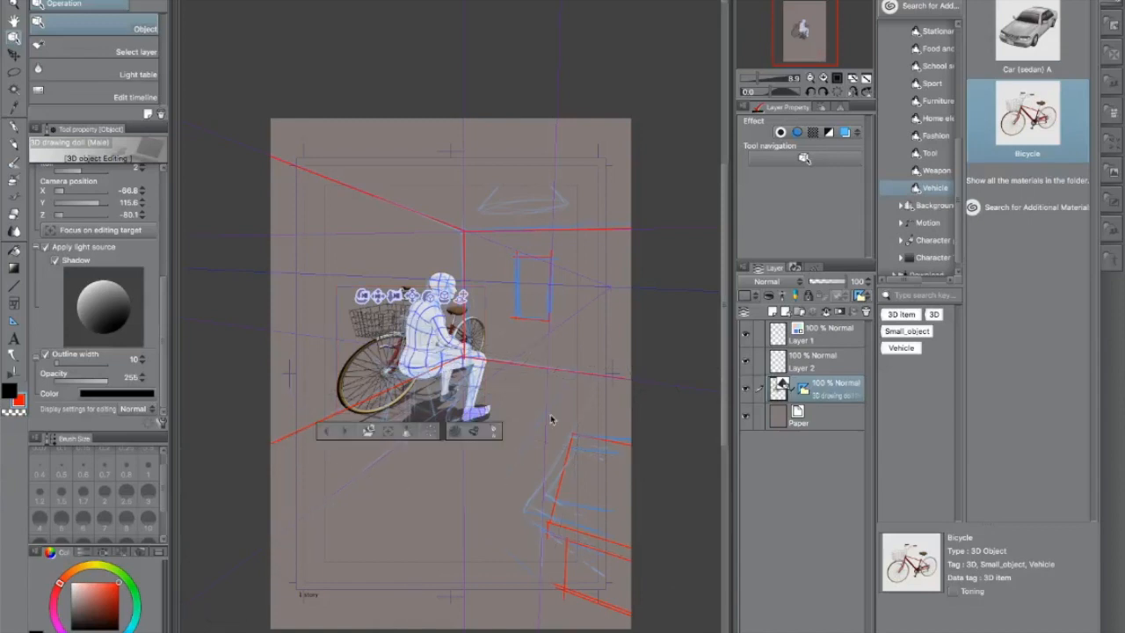
# Show the perspective ruler's ground grid and add a 3D drawing doll (Female) to the floor between the seated man and the right wall.
pyautogui.click(805, 392)
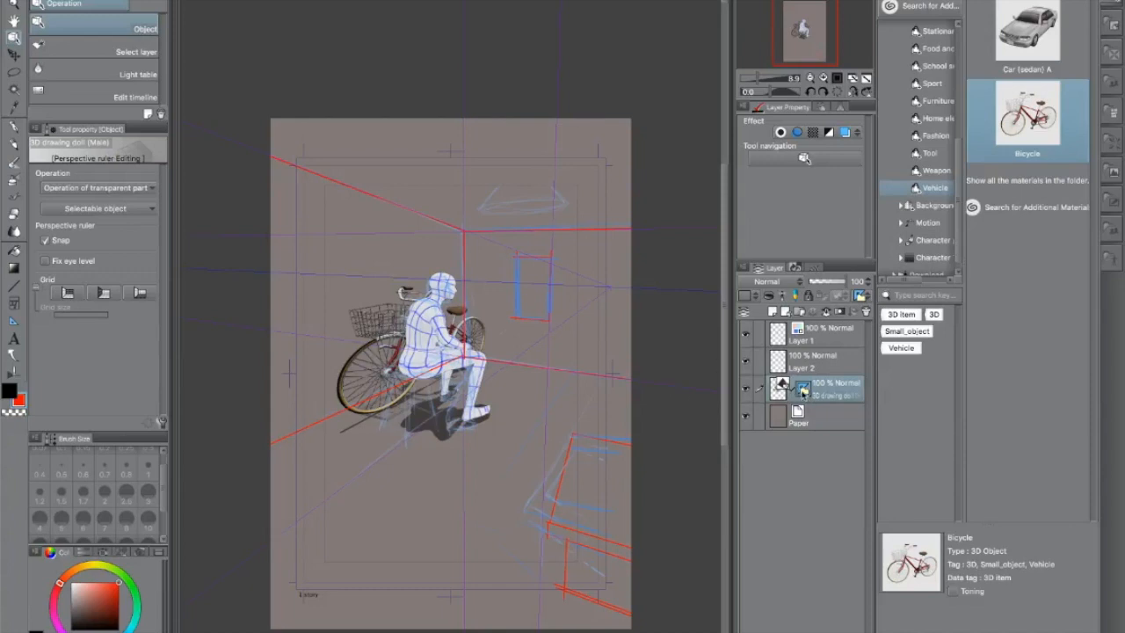
pyautogui.click(140, 293)
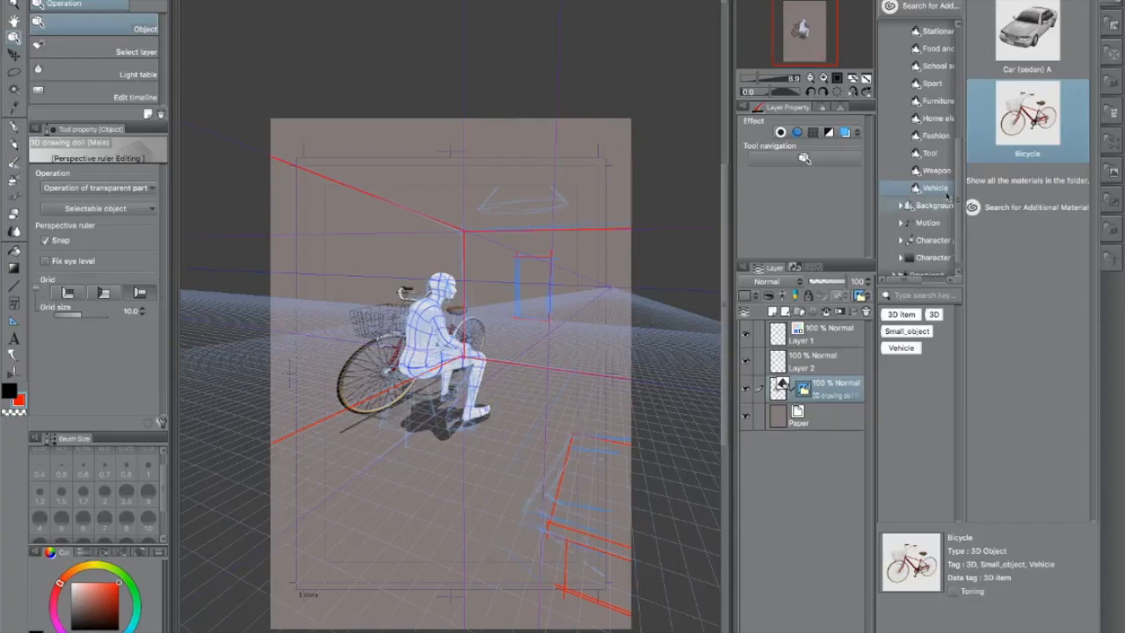
pyautogui.moveTo(957, 221); pyautogui.dragTo(960, 123)
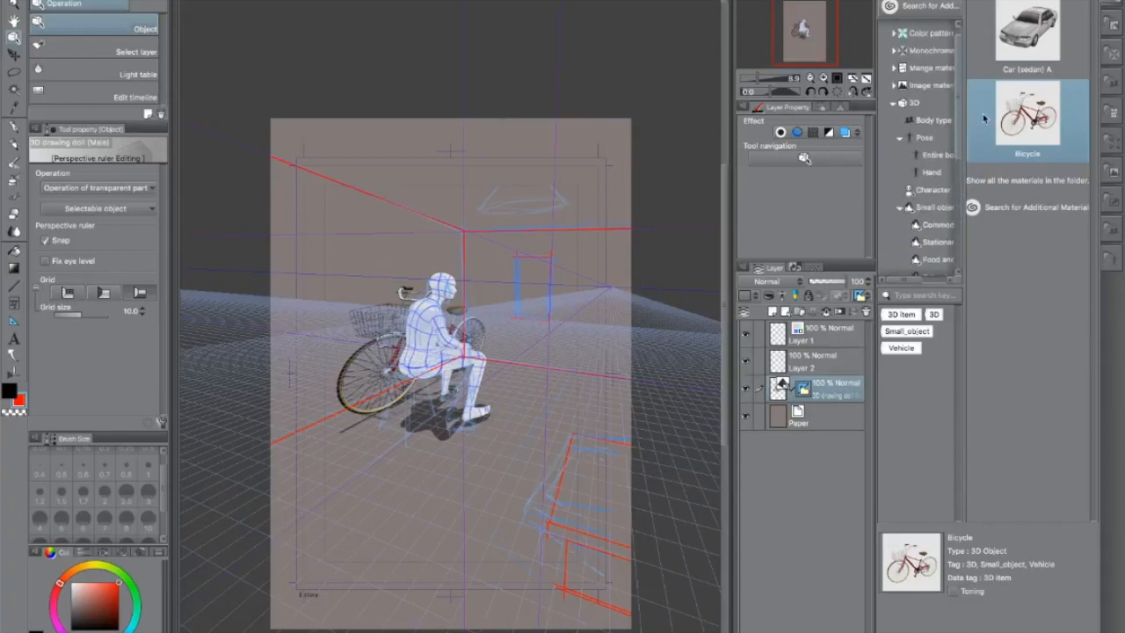
pyautogui.click(936, 155)
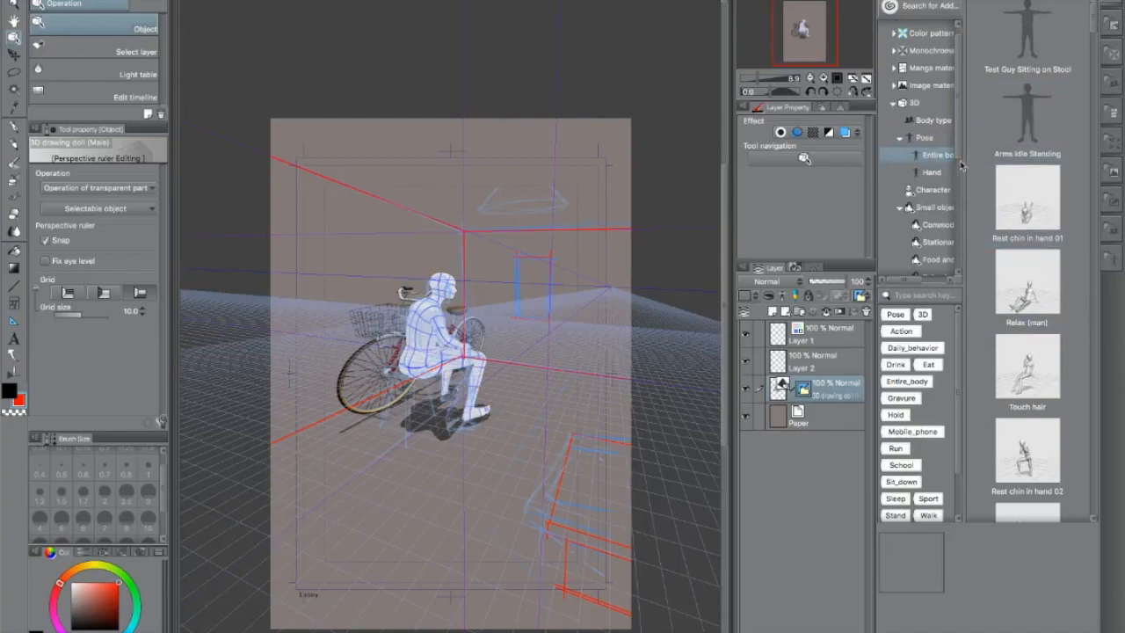
pyautogui.click(927, 122)
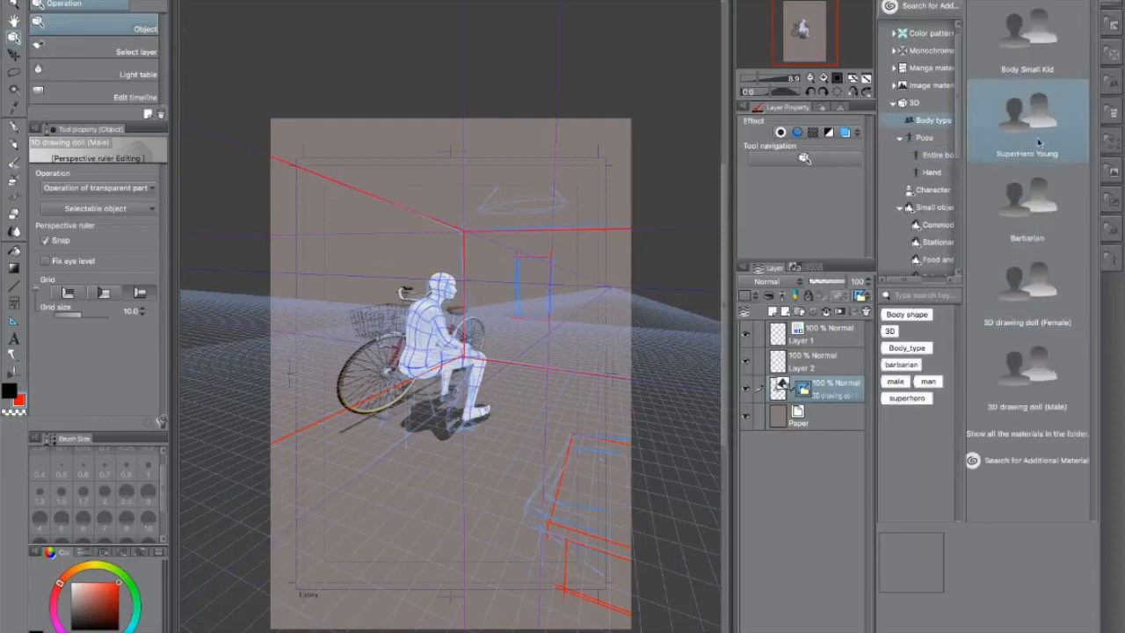
pyautogui.moveTo(1047, 299)
pyautogui.mouseDown()
pyautogui.moveTo(763, 291)
pyautogui.moveTo(533, 385)
pyautogui.mouseUp()
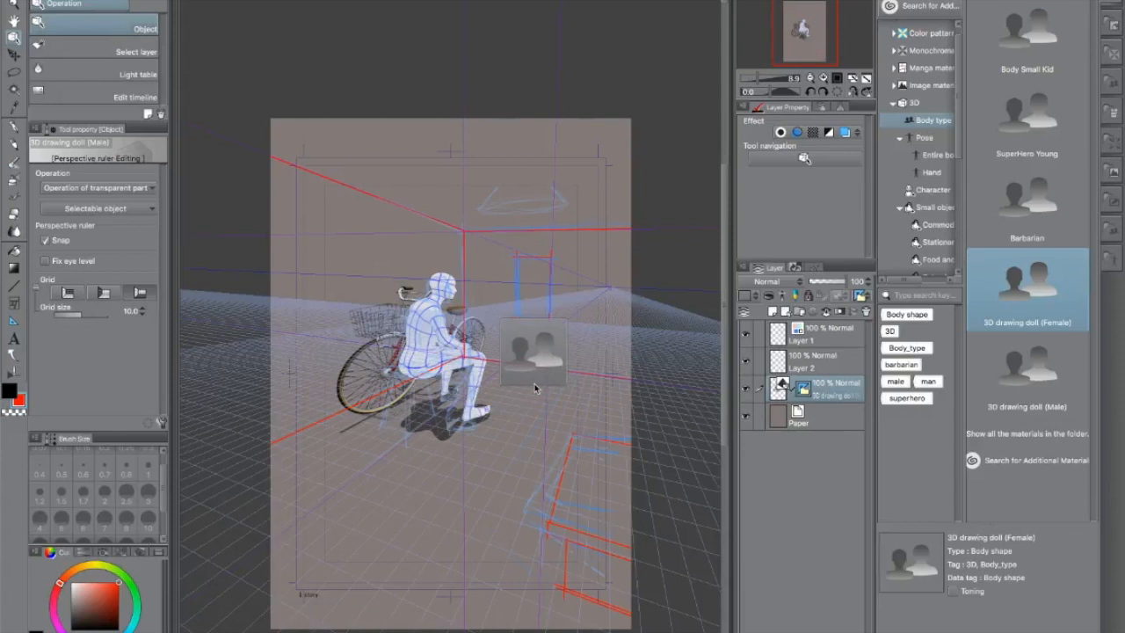
pyautogui.moveTo(535, 383); pyautogui.dragTo(543, 394)
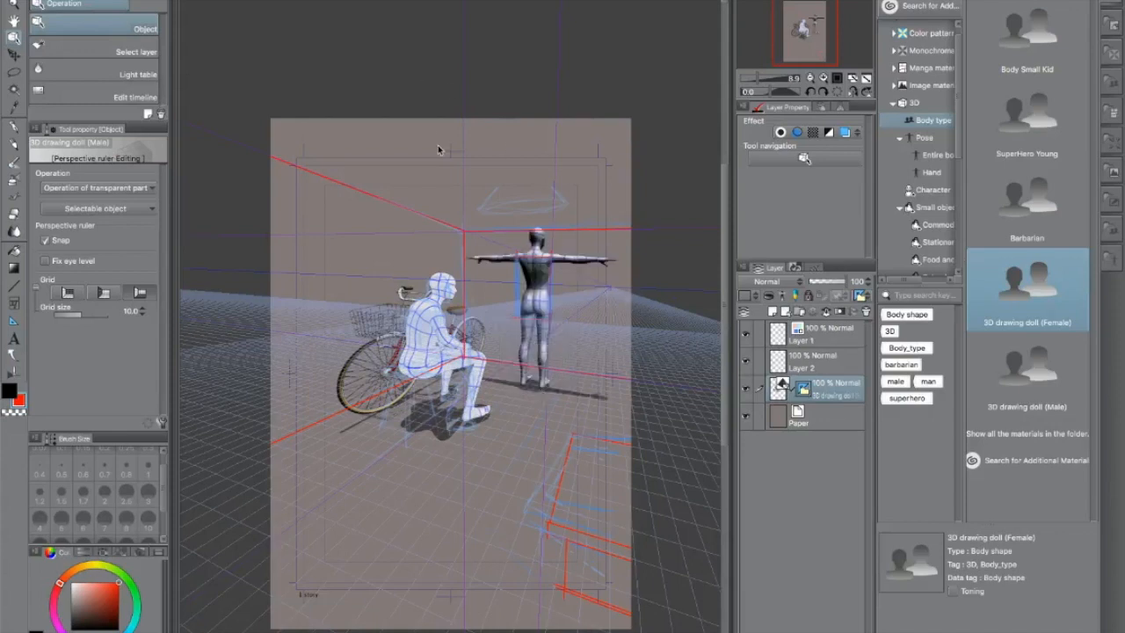
# Turn the standing female doll to face the viewer and move it to the foreground beside the seated man.
pyautogui.click(536, 271)
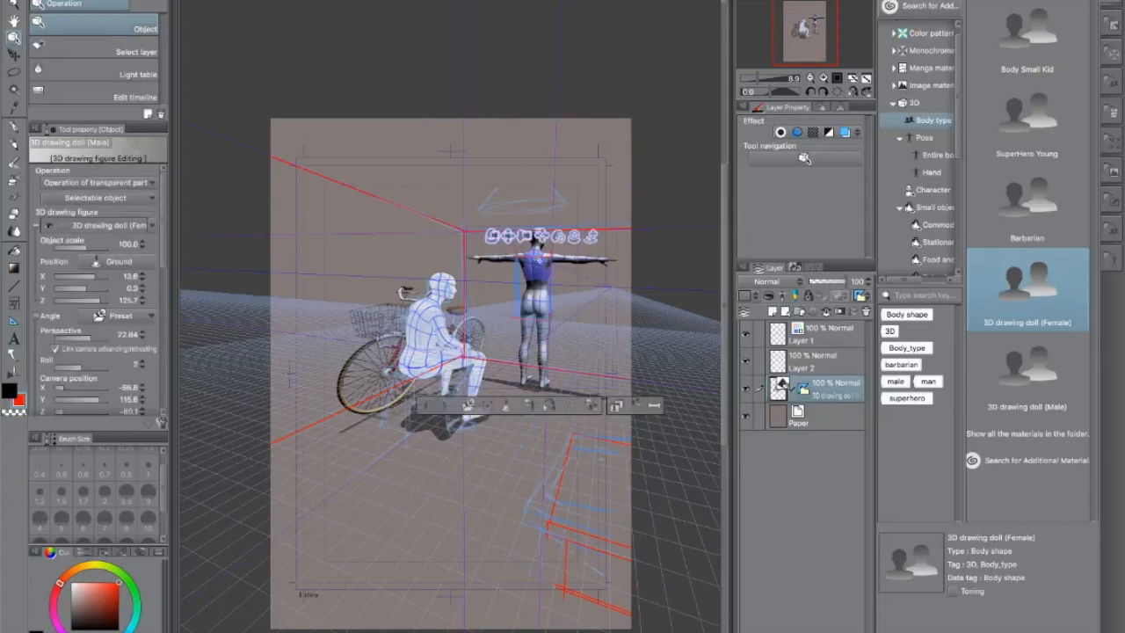
pyautogui.moveTo(576, 243); pyautogui.dragTo(793, 226)
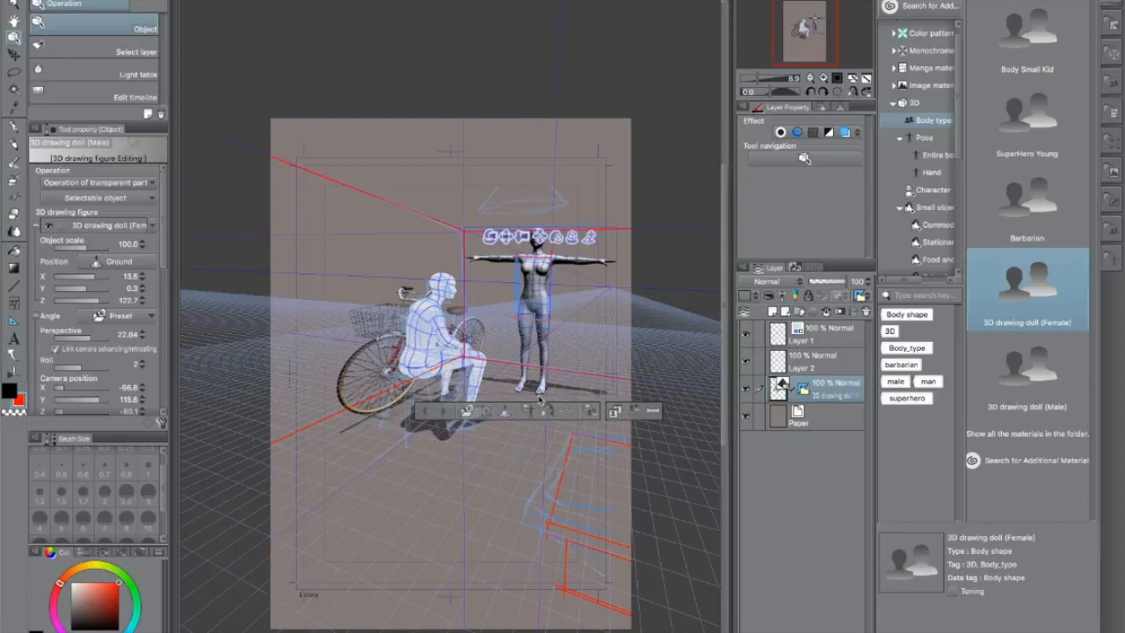
pyautogui.moveTo(578, 277); pyautogui.dragTo(356, 501)
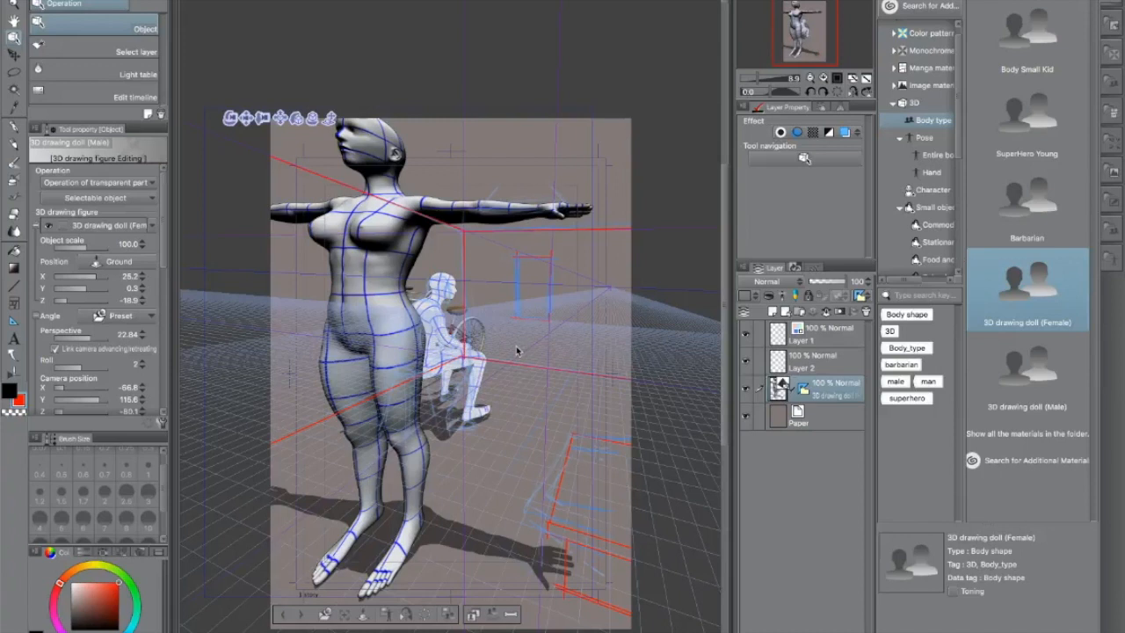
# Delete the female doll and move the 3D layer to the top of the layer stack.
pyautogui.press('Delete')
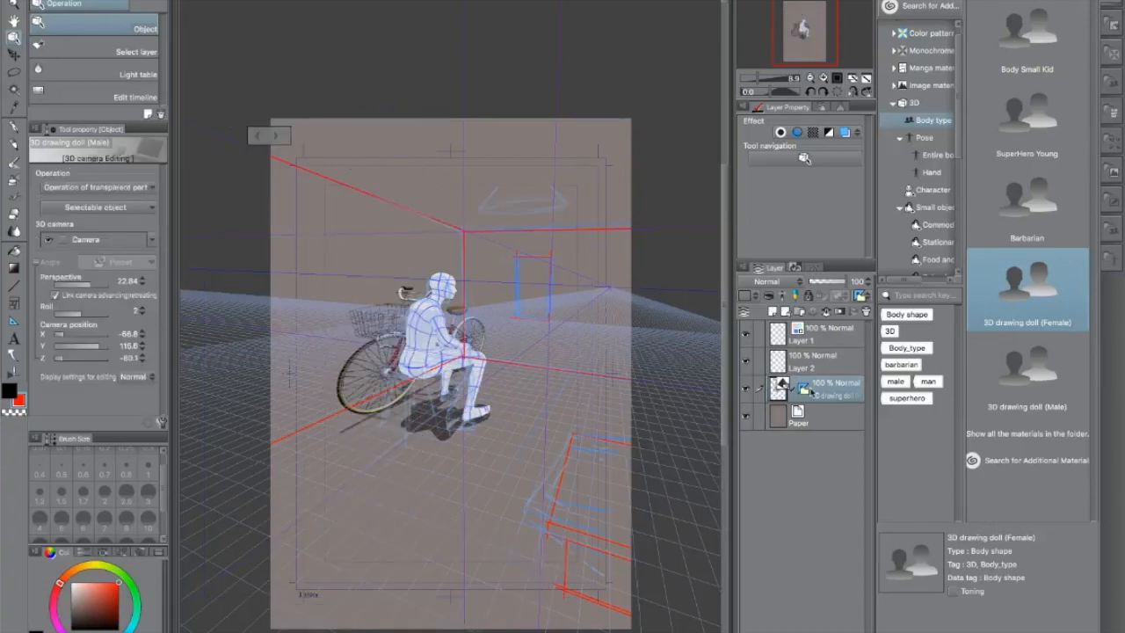
pyautogui.moveTo(827, 397); pyautogui.dragTo(832, 329)
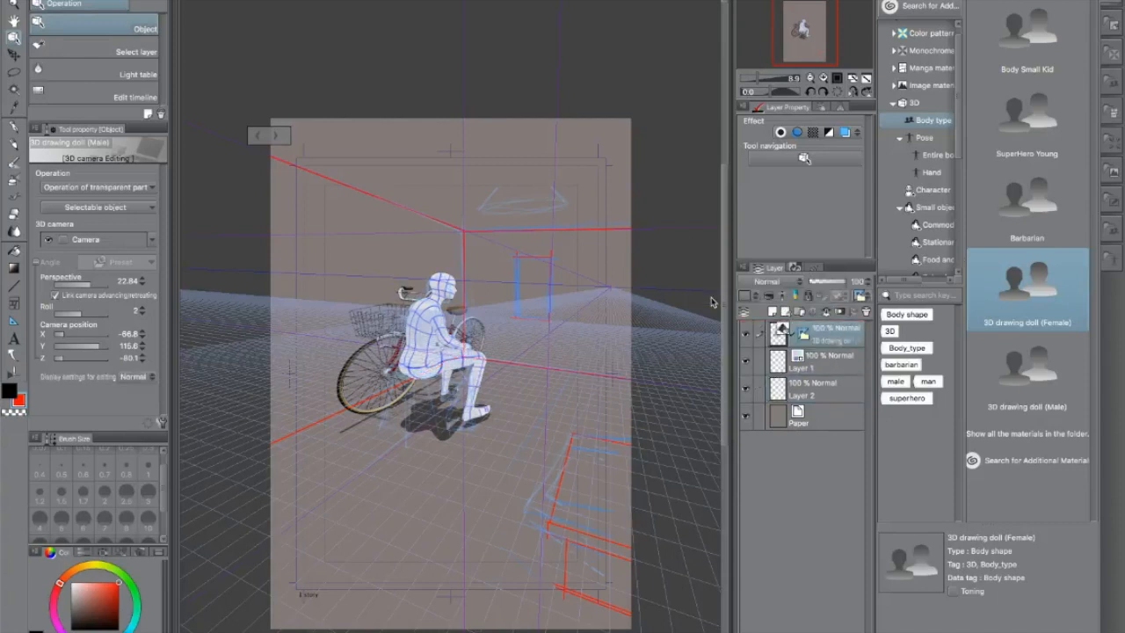
# Hide the perspective ruler's ground grid and move Layer 1 below Layer 2.
pyautogui.click(803, 335)
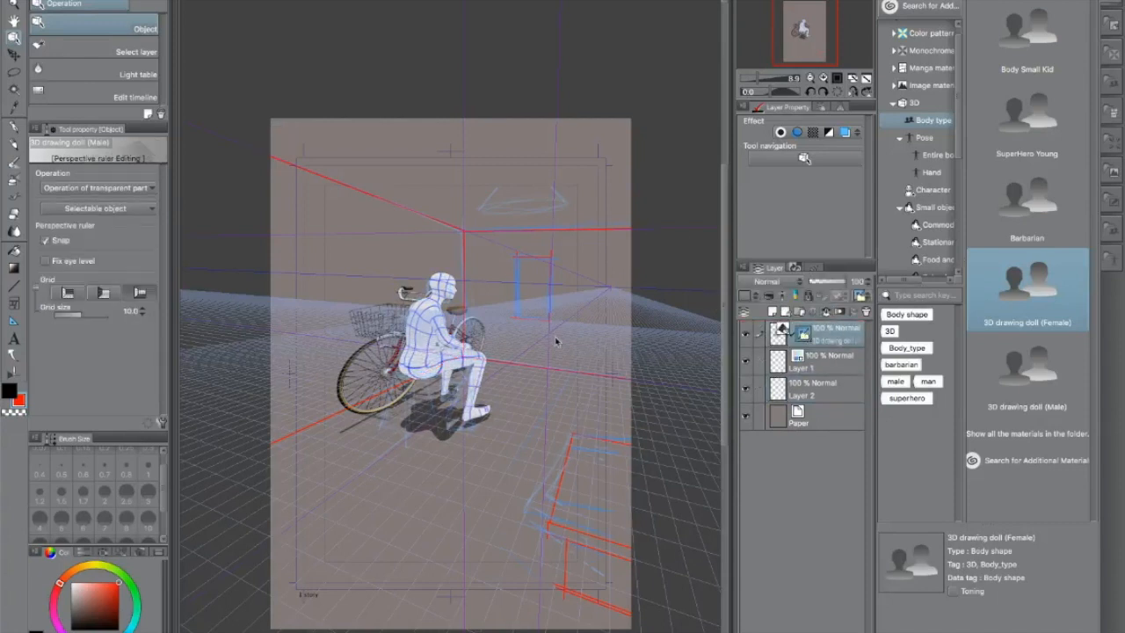
pyautogui.click(140, 295)
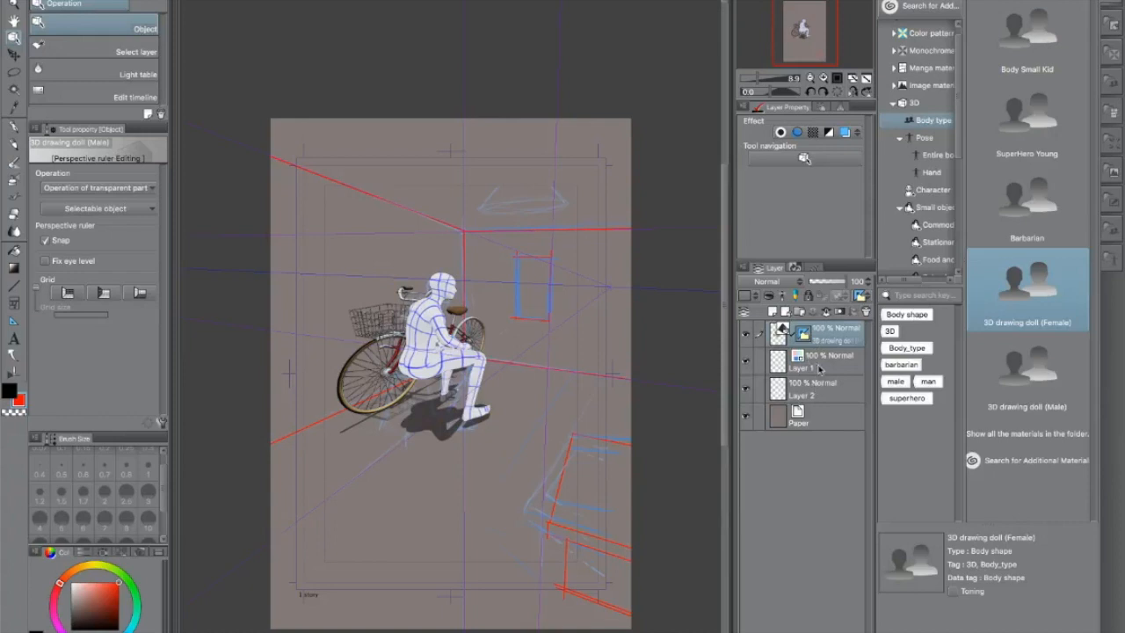
pyautogui.moveTo(825, 366); pyautogui.dragTo(822, 405)
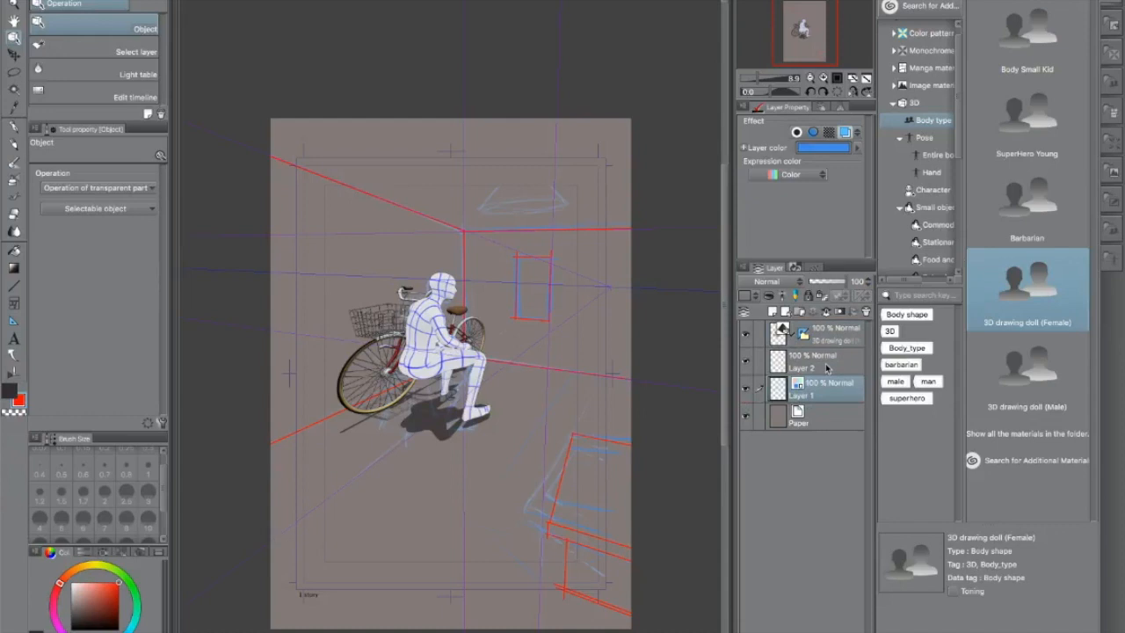
# Create a layer folder above Layer 2 and name it "3d and perspective".
pyautogui.click(829, 361)
pyautogui.keyDown('ctrl'); pyautogui.click(839, 338); pyautogui.keyUp('ctrl')
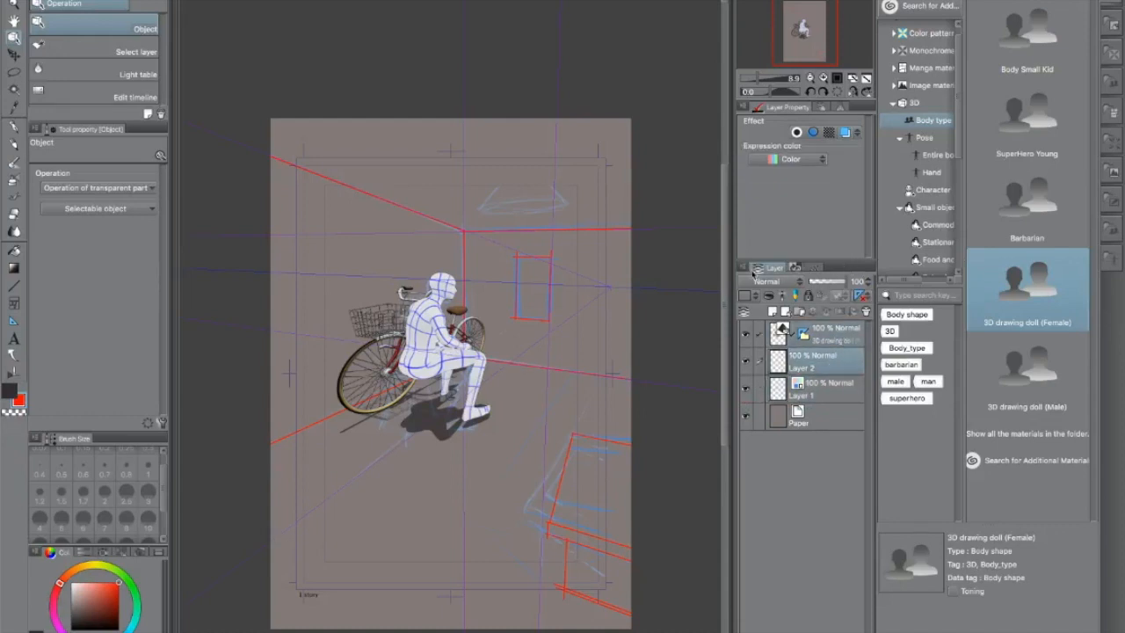
pyautogui.click(744, 268)
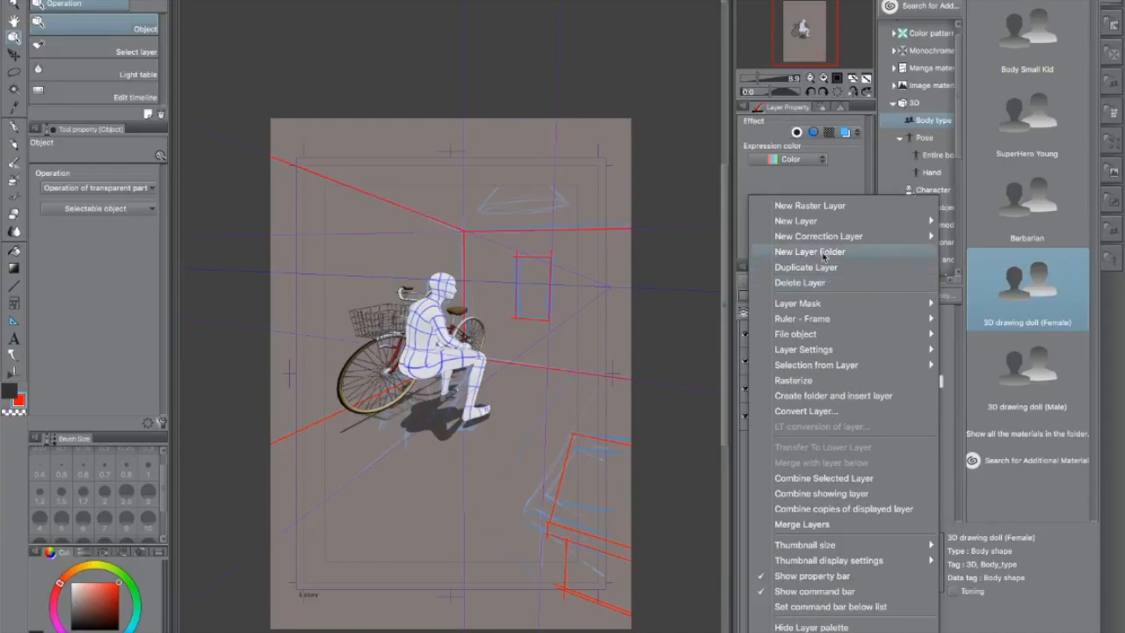
pyautogui.click(808, 251)
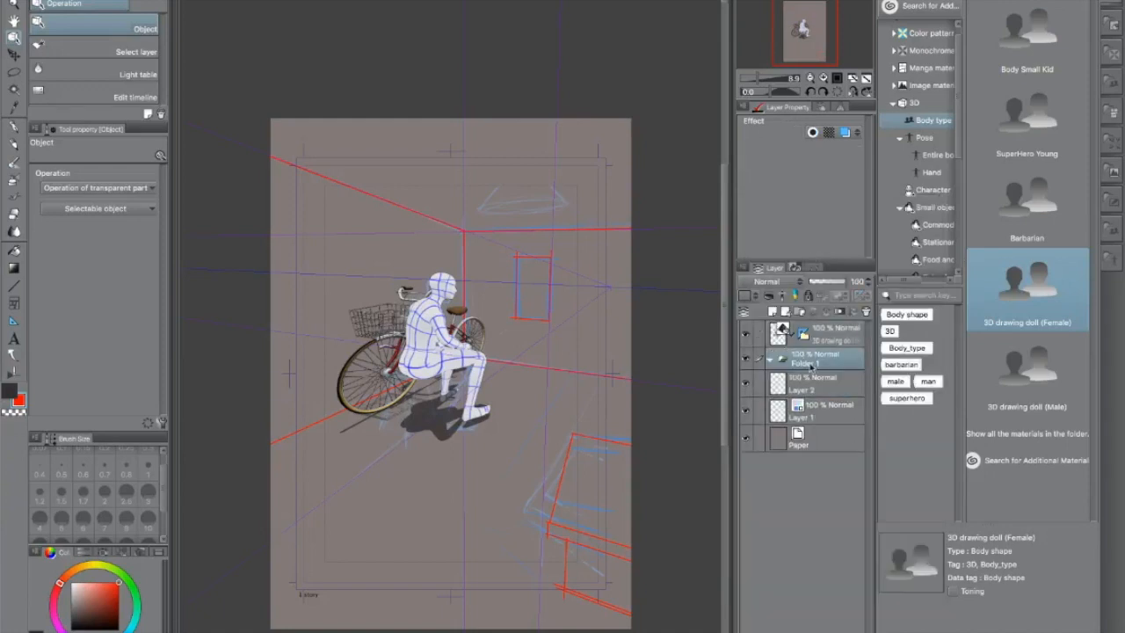
pyautogui.doubleClick(810, 367)
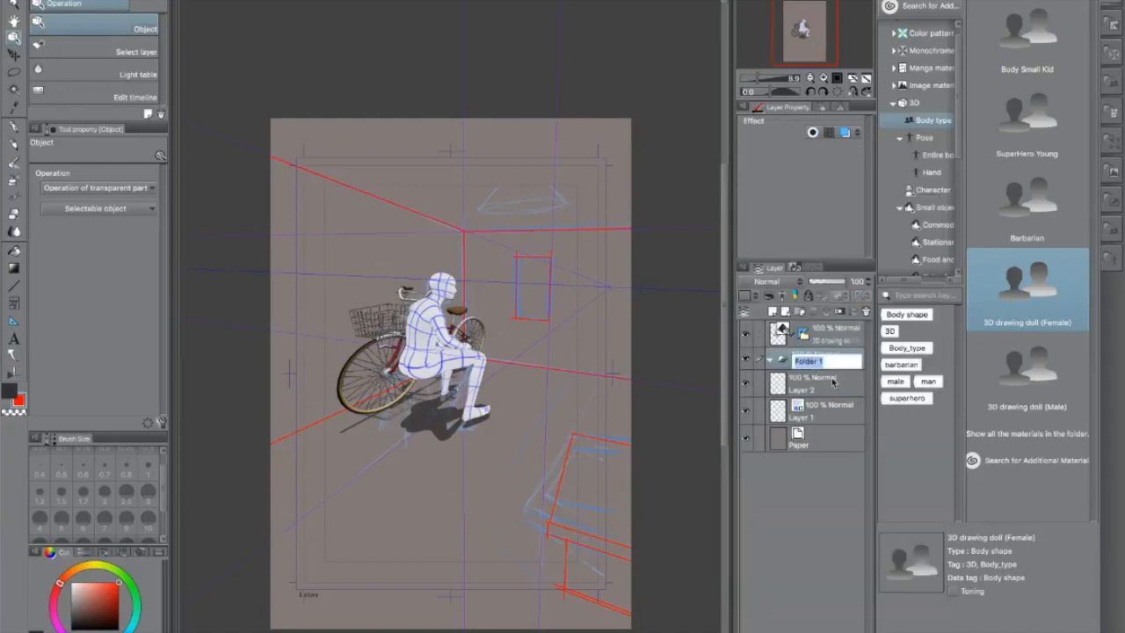
pyautogui.write('3d')
pyautogui.write(' and perspec')
pyautogui.write('tive')
pyautogui.click(793, 510)
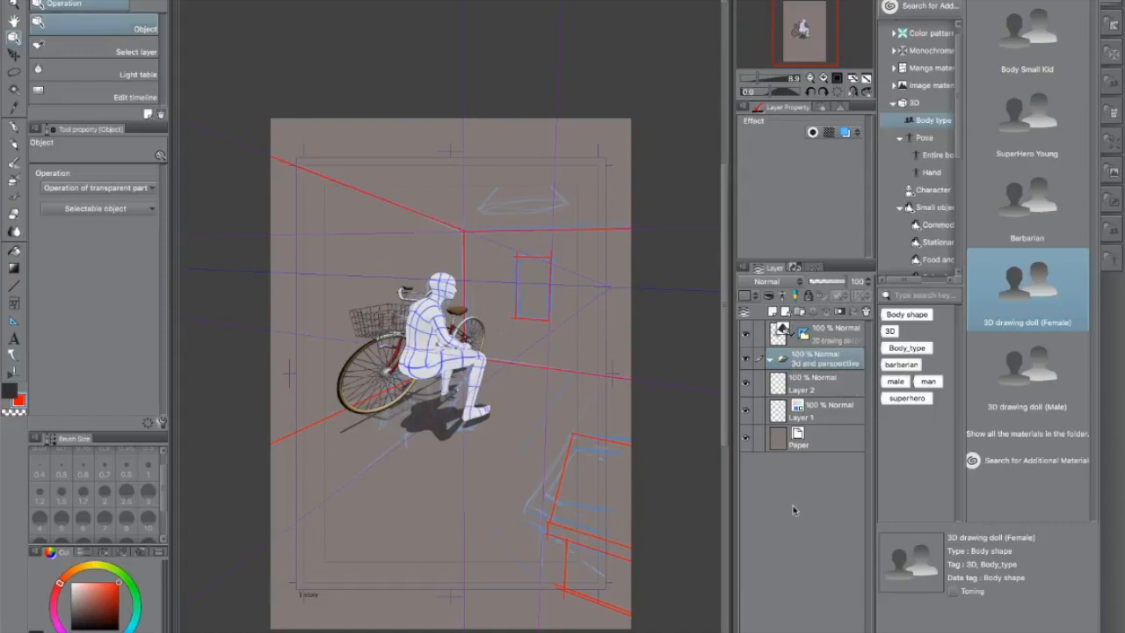
# Move the 3D layer into the "3d and perspective" folder, keeping Layer 2 outside it and above Layer 1.
pyautogui.click(773, 361)
pyautogui.click(823, 388)
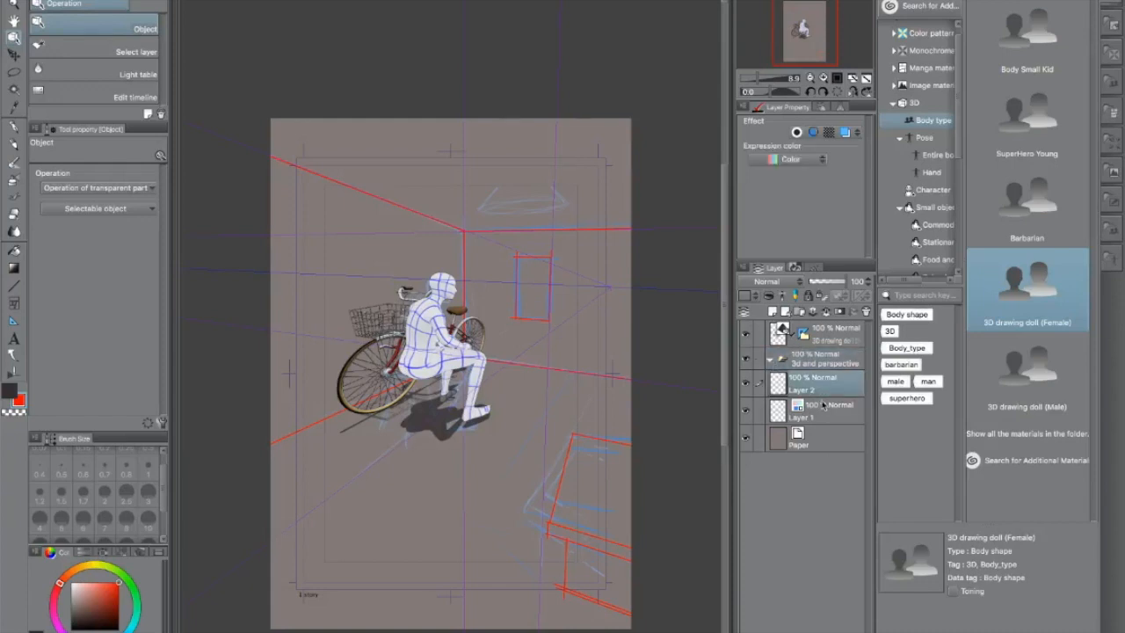
pyautogui.moveTo(813, 334)
pyautogui.mouseDown()
pyautogui.moveTo(819, 380)
pyautogui.moveTo(818, 370)
pyautogui.mouseUp()
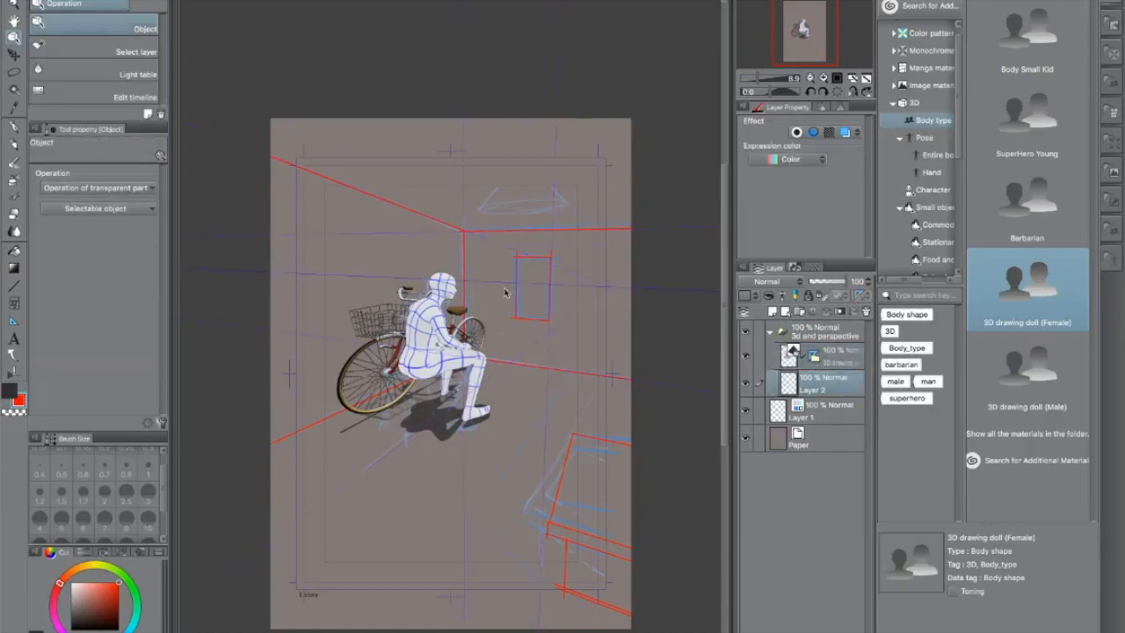
pyautogui.moveTo(825, 385); pyautogui.dragTo(823, 404)
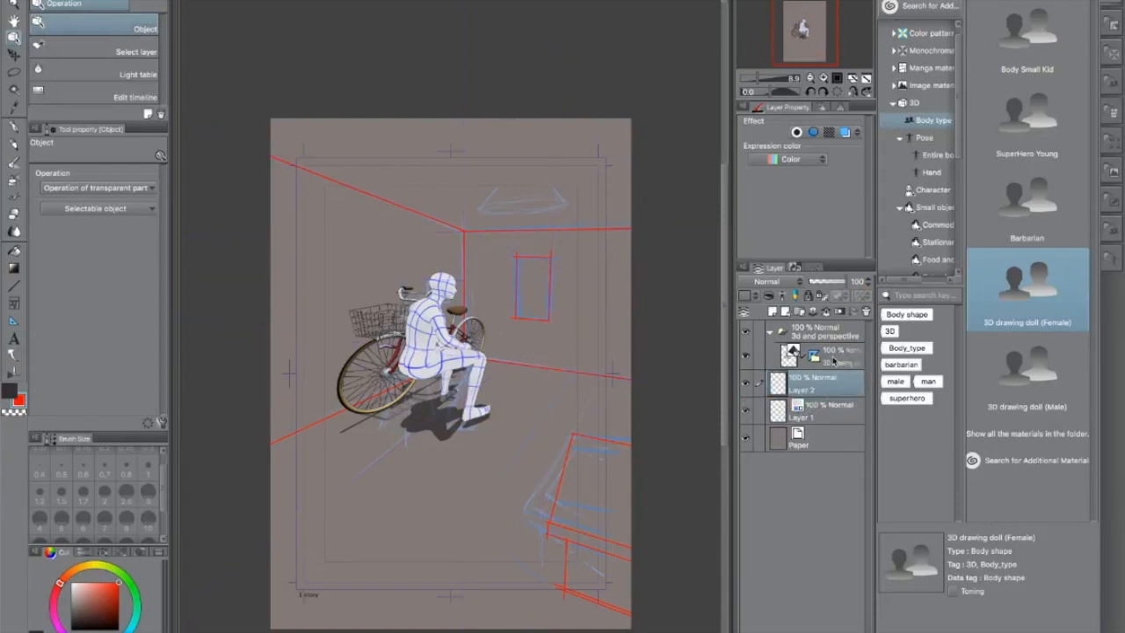
# Select the 3D layer's perspective ruler and copy it.
pyautogui.click(820, 356)
pyautogui.rightClick(815, 355)
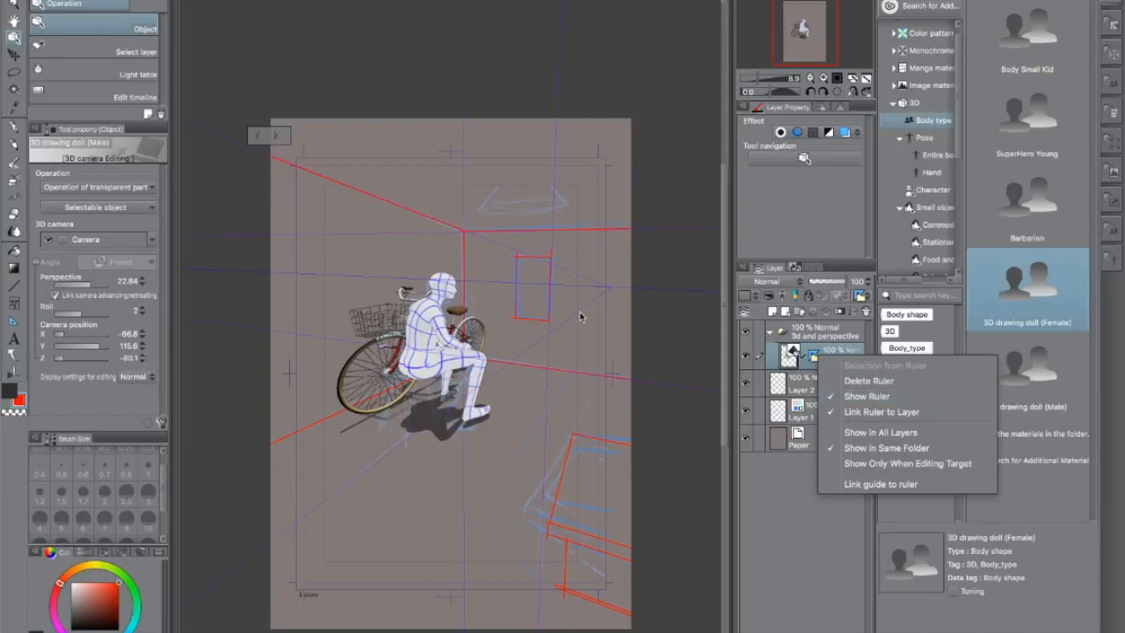
pyautogui.click(814, 357)
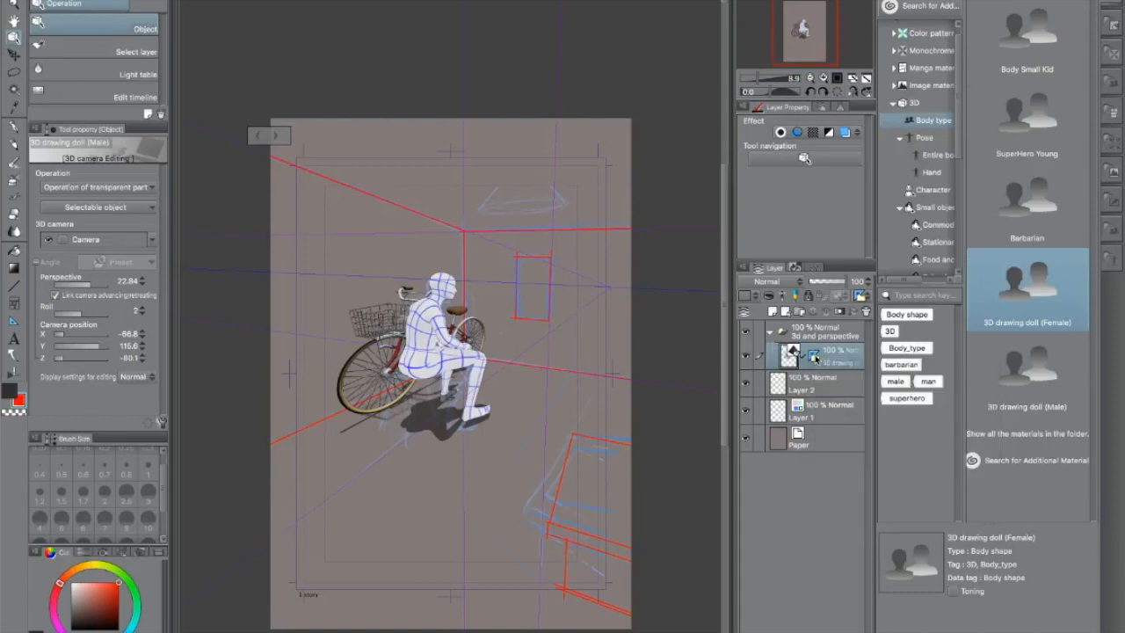
pyautogui.click(815, 357)
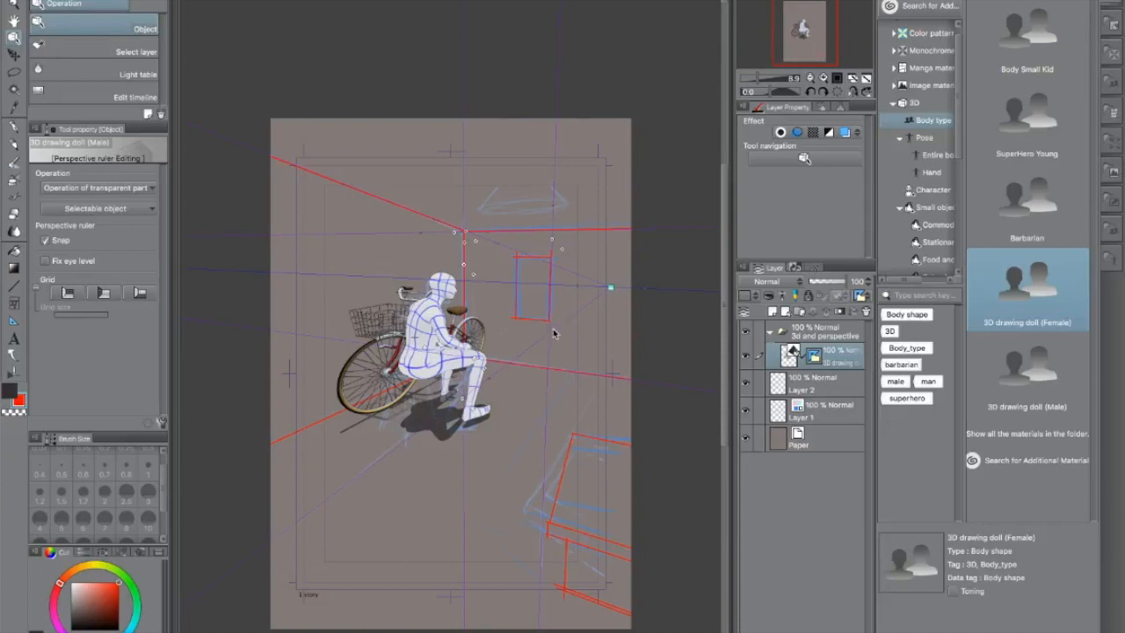
pyautogui.rightClick(554, 332)
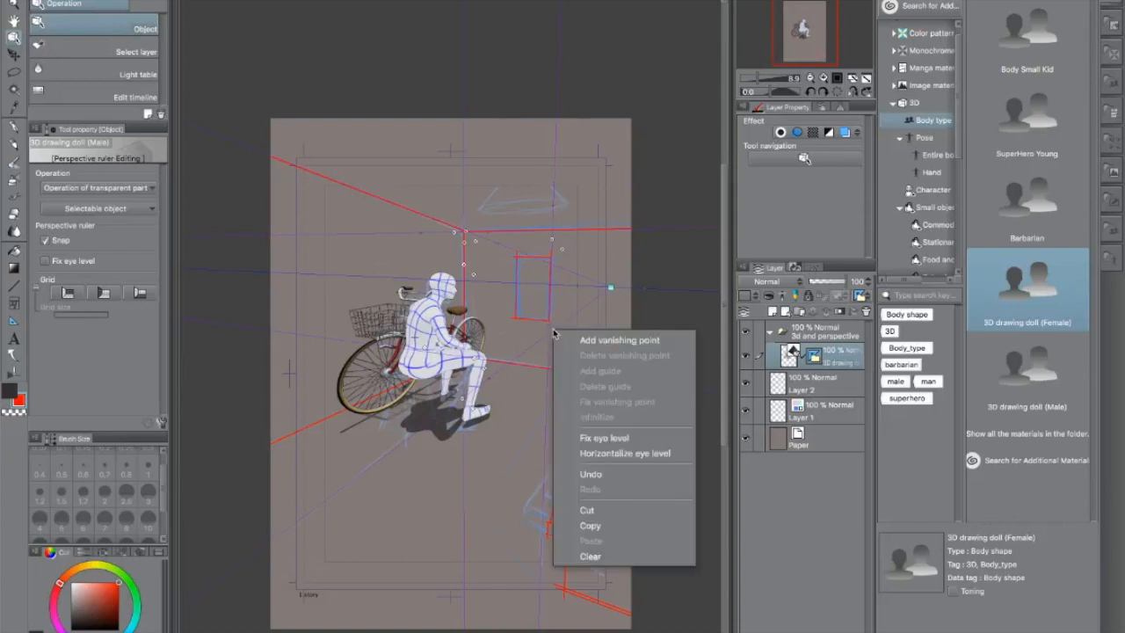
pyautogui.click(593, 526)
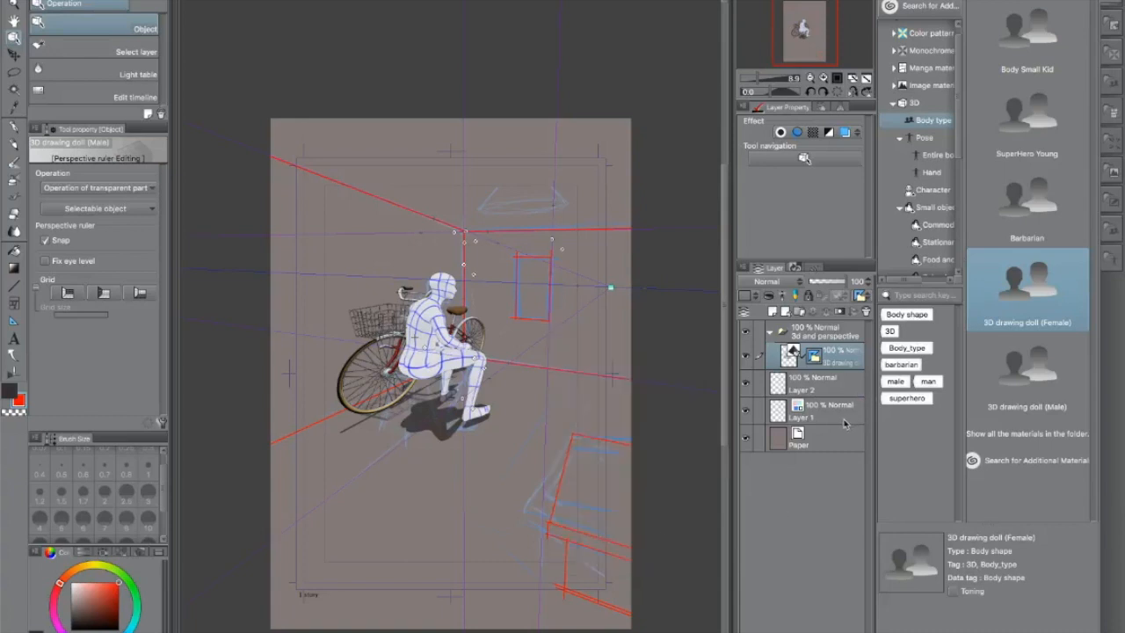
# Create a new vector layer above Layer 2 and paste the copied perspective ruler into it.
pyautogui.click(826, 384)
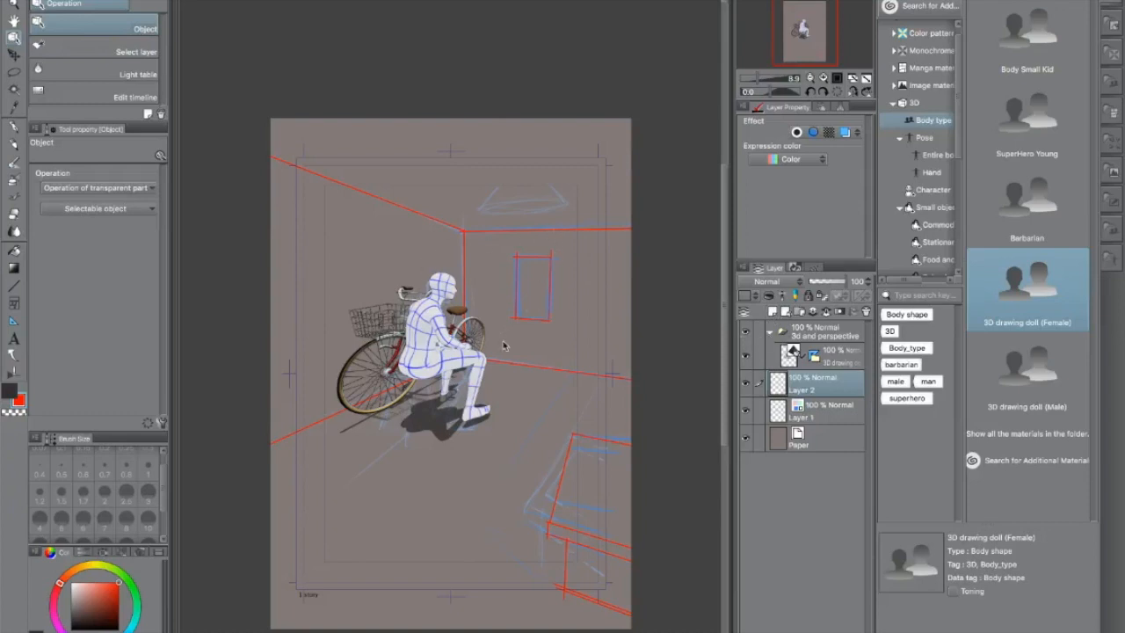
pyautogui.click(773, 313)
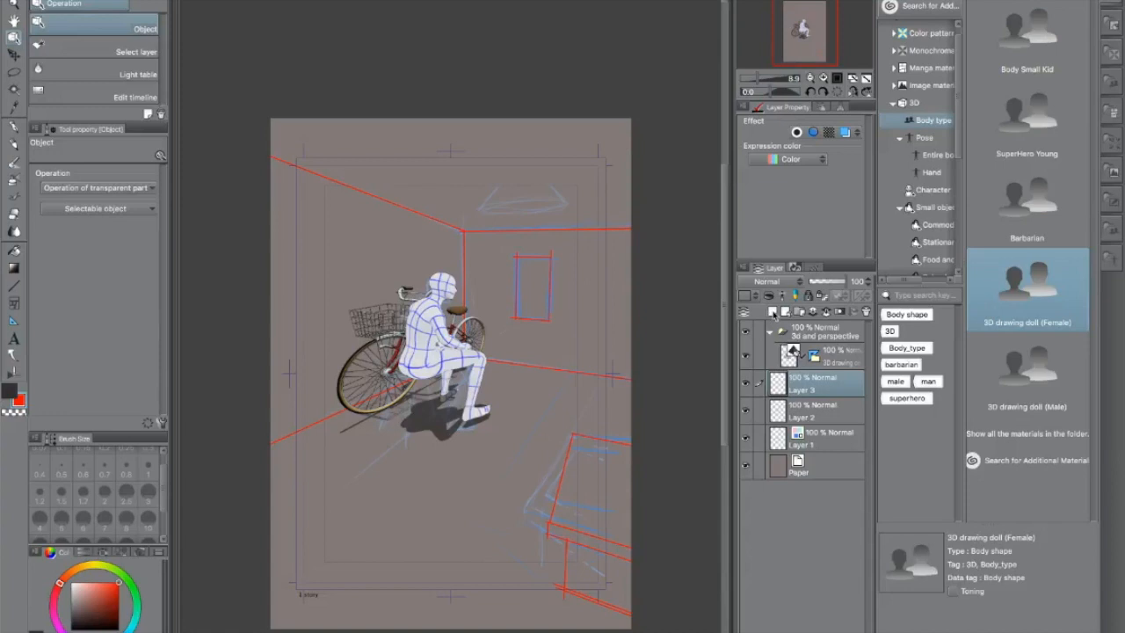
pyautogui.hotkey('ctrl', 'z')
pyautogui.click(784, 314)
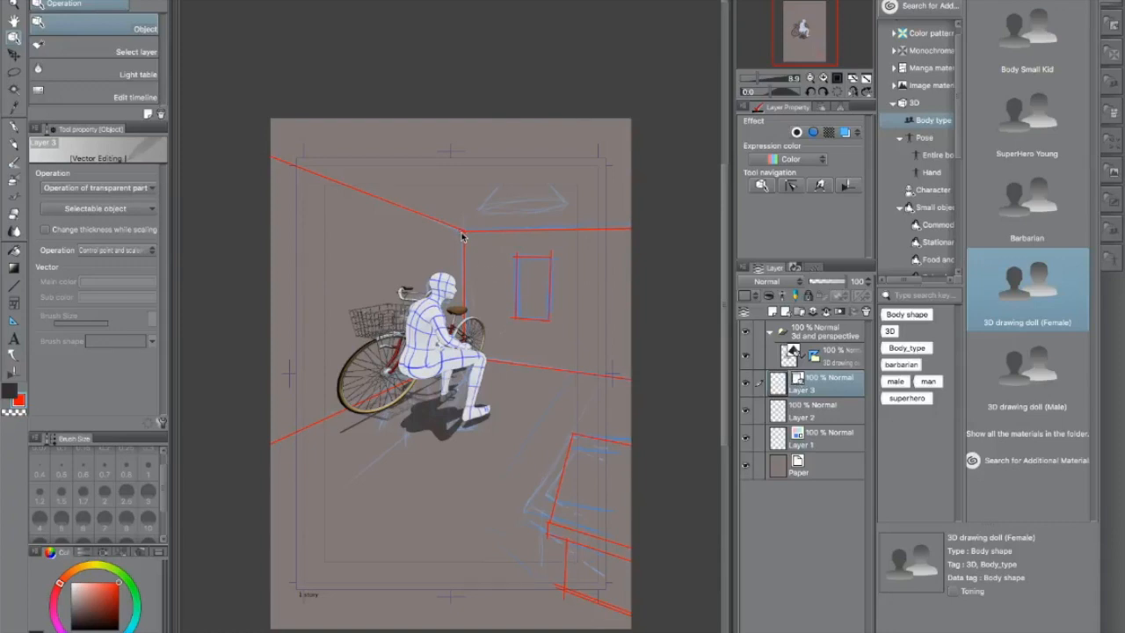
pyautogui.rightClick(779, 387)
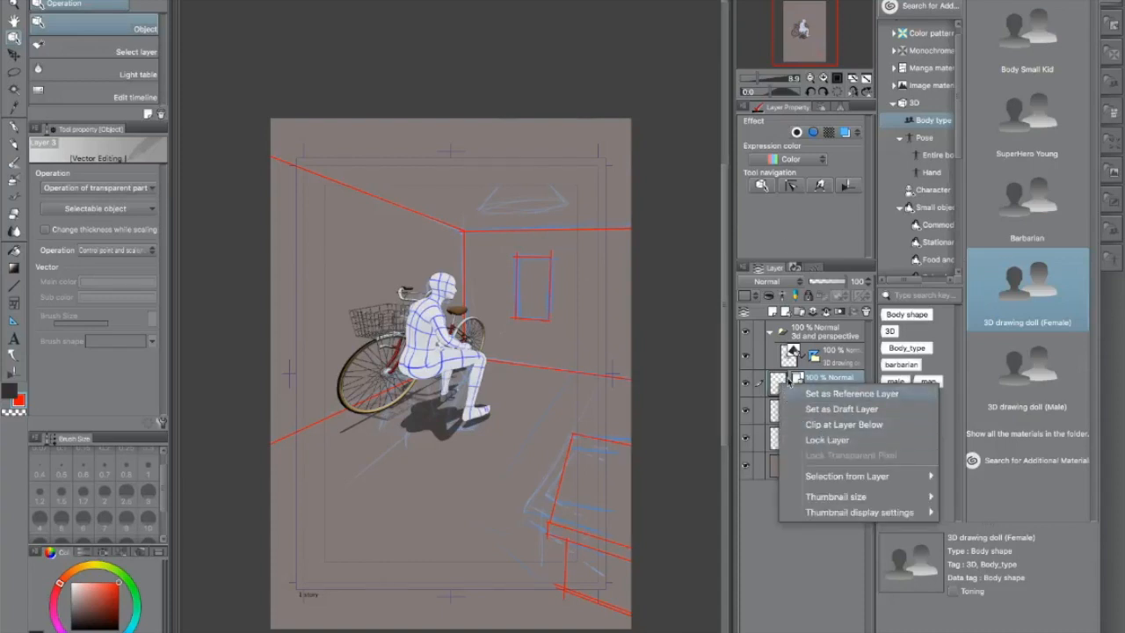
pyautogui.click(837, 270)
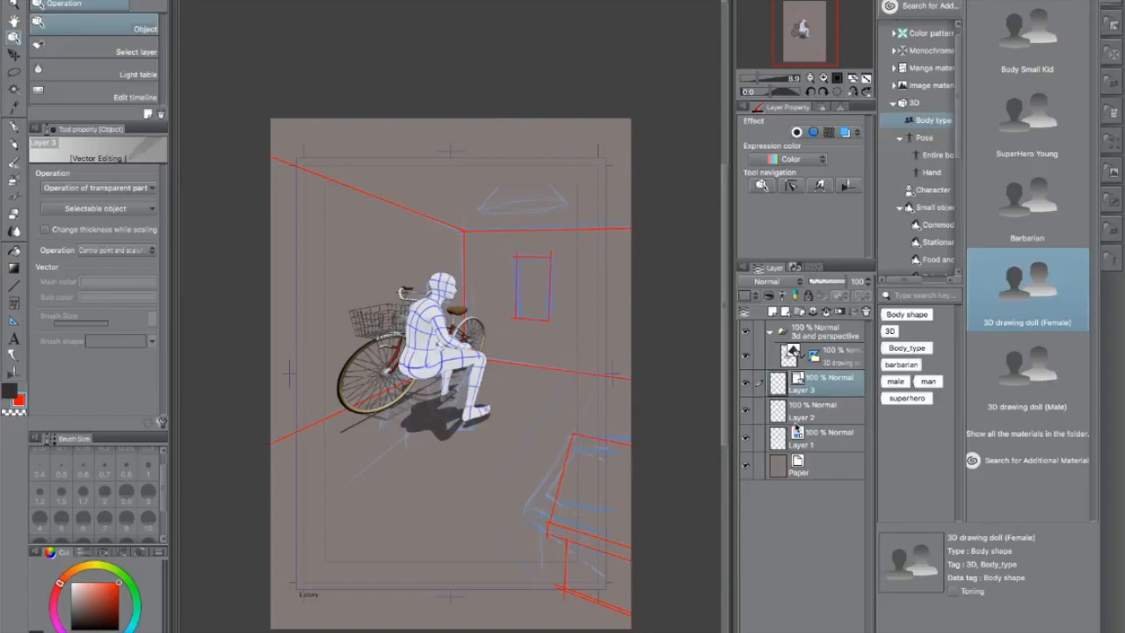
pyautogui.press('super+z')
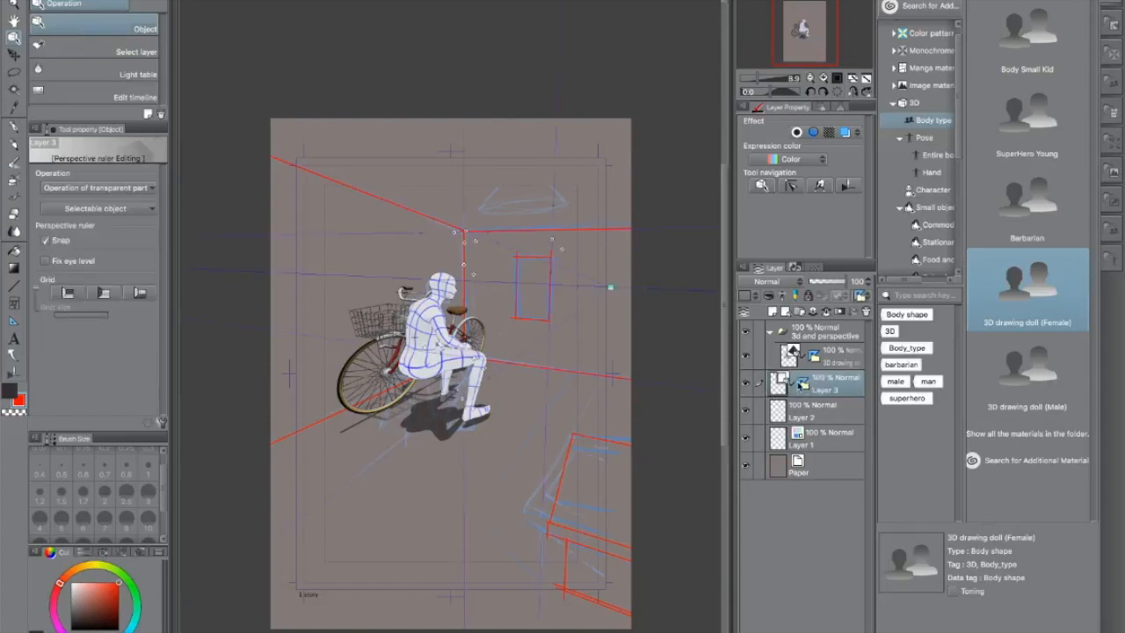
# Hide the 3D layer and fade the sketches by setting Layer 2 to 13% and Layer 1 to 52% opacity.
pyautogui.click(746, 357)
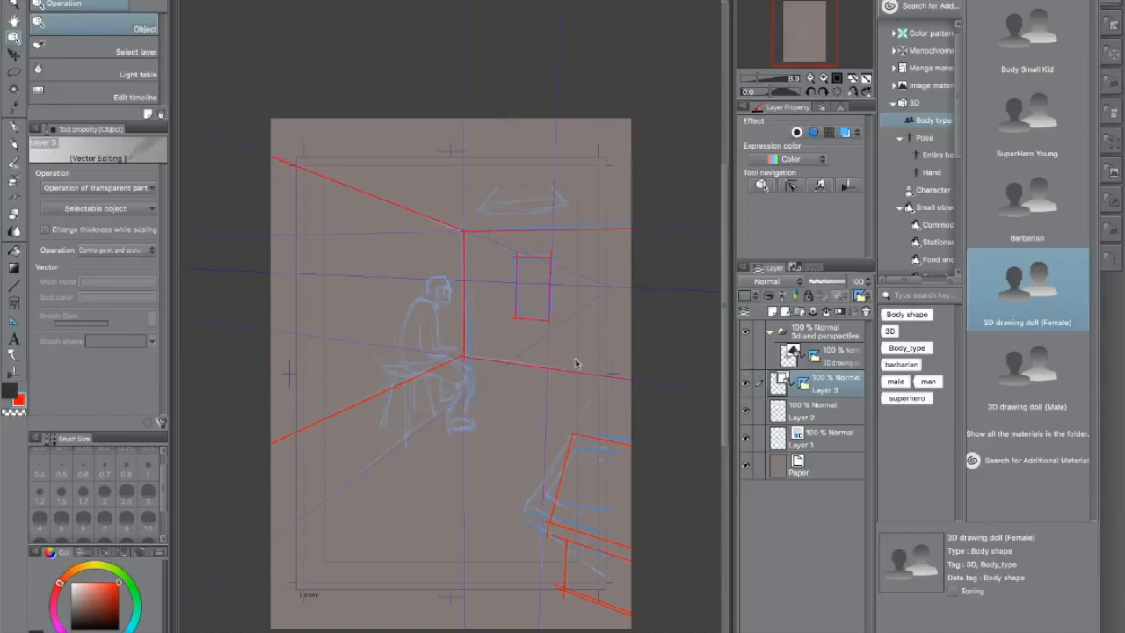
pyautogui.click(15, 129)
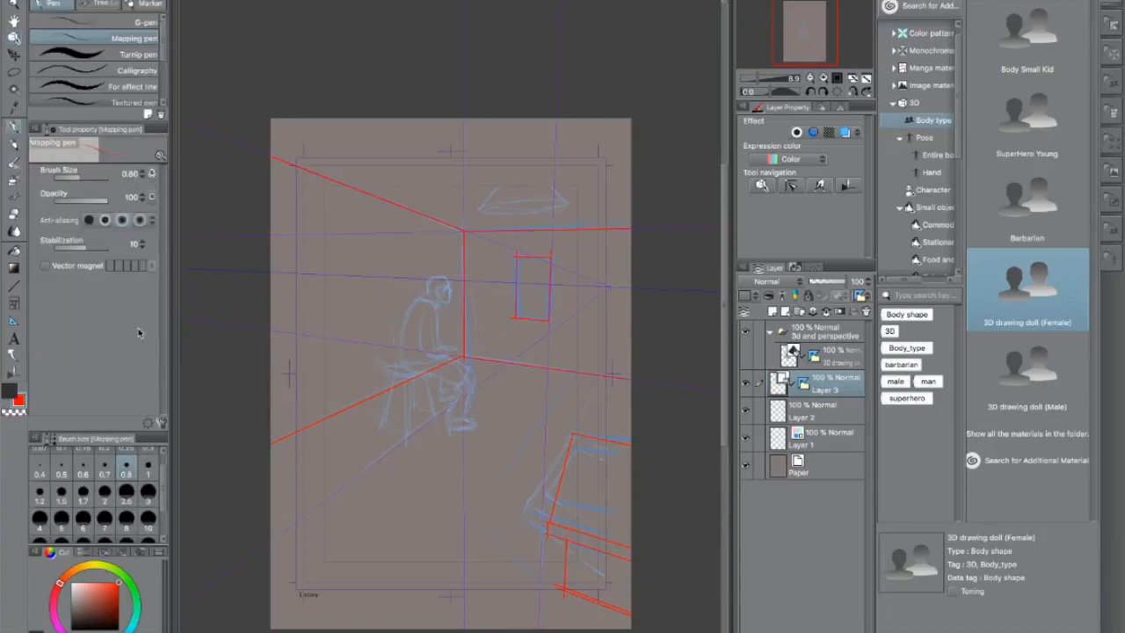
pyautogui.click(815, 420)
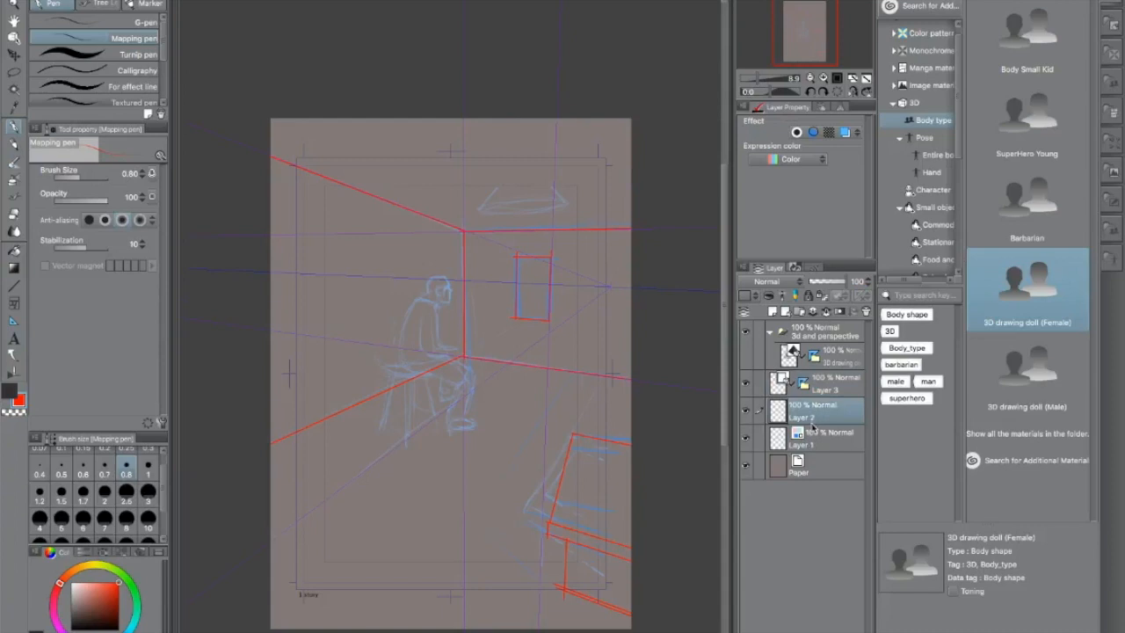
pyautogui.moveTo(841, 283); pyautogui.dragTo(813, 287)
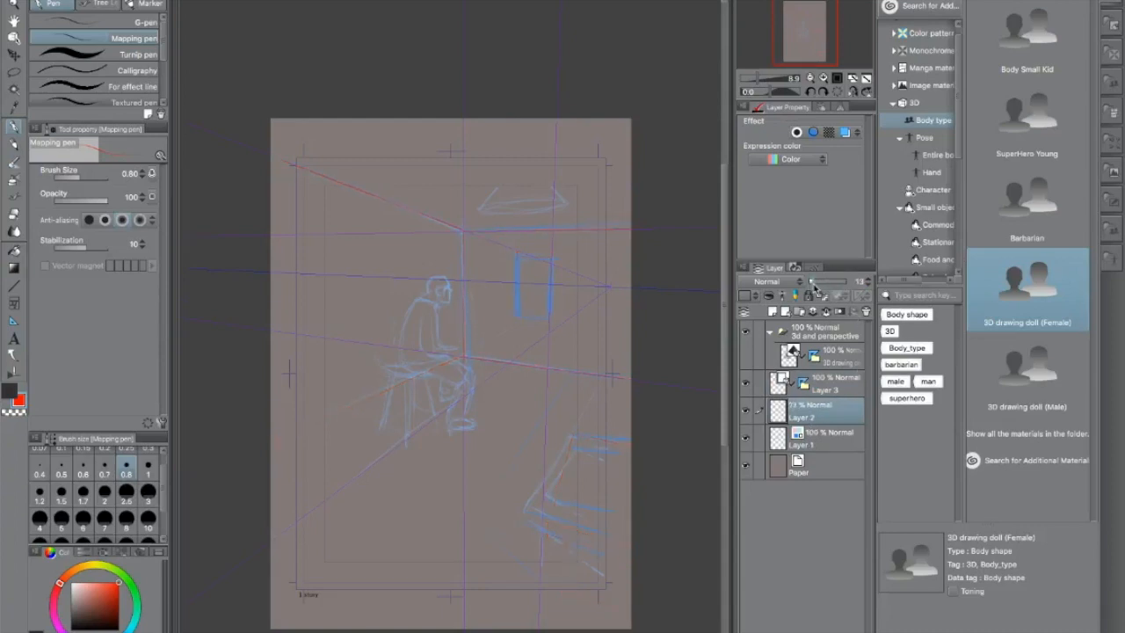
pyautogui.click(817, 445)
pyautogui.moveTo(848, 283); pyautogui.dragTo(830, 285)
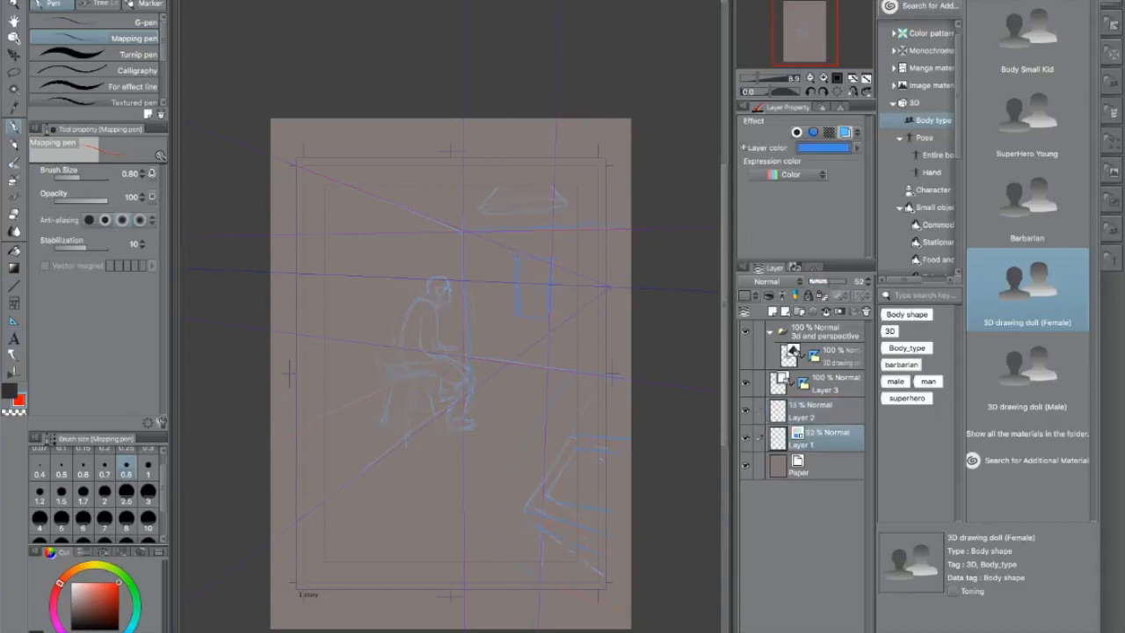
# Ink the room's corner in black on Layer 3, tracing the ceiling edges, the vertical corner and the floor edges along the perspective ruler.
pyautogui.moveTo(87, 606); pyautogui.dragTo(74, 626)
pyautogui.click(836, 386)
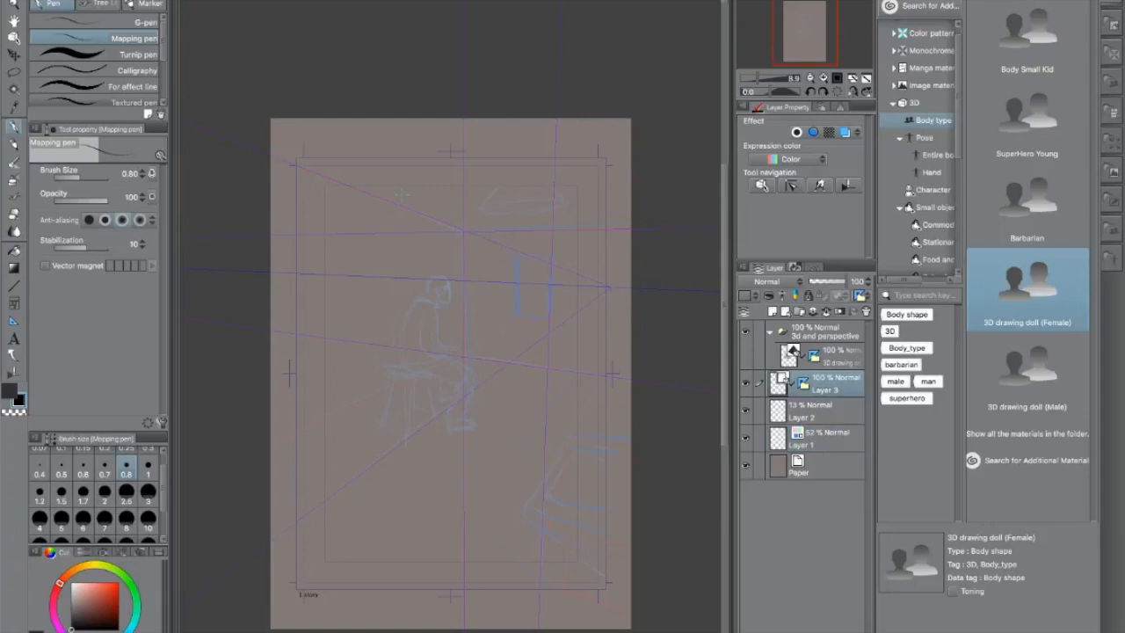
pyautogui.moveTo(466, 230); pyautogui.dragTo(243, 136)
pyautogui.moveTo(464, 228); pyautogui.dragTo(463, 371)
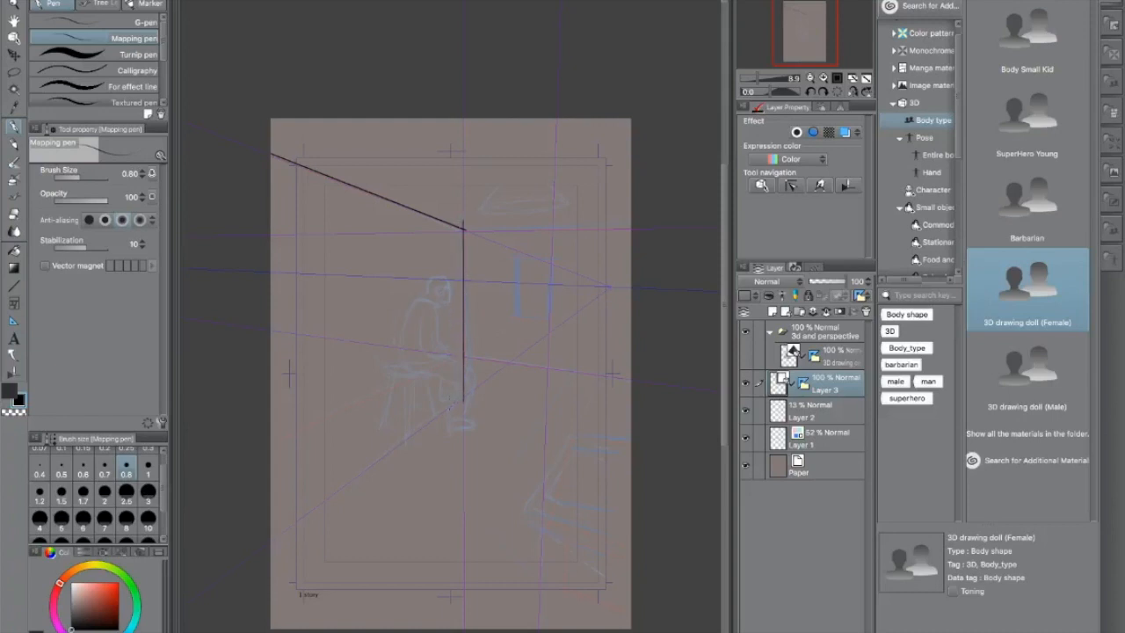
pyautogui.moveTo(464, 396); pyautogui.dragTo(279, 532)
pyautogui.moveTo(463, 228); pyautogui.dragTo(630, 293)
pyautogui.hotkey('ctrl', 'z')
pyautogui.moveTo(463, 228); pyautogui.dragTo(629, 227)
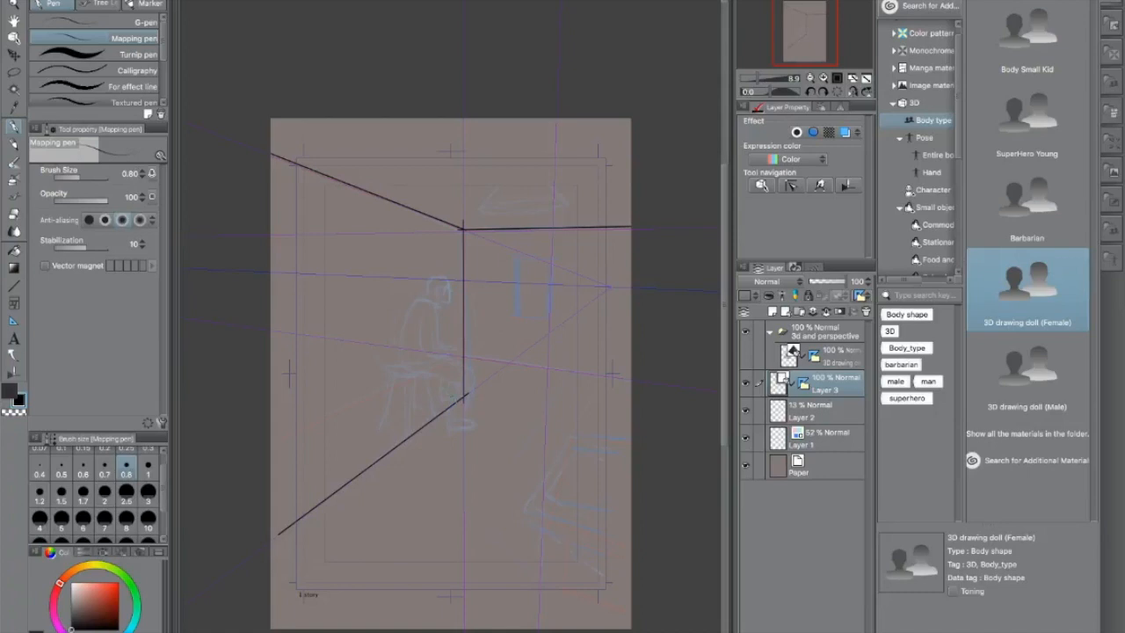
pyautogui.moveTo(464, 397); pyautogui.dragTo(663, 427)
# Ink the rectangular frame on the right-hand wall and the sketched furniture corner in the foreground, following the perspective ruler.
pyautogui.moveTo(515, 247); pyautogui.dragTo(515, 308)
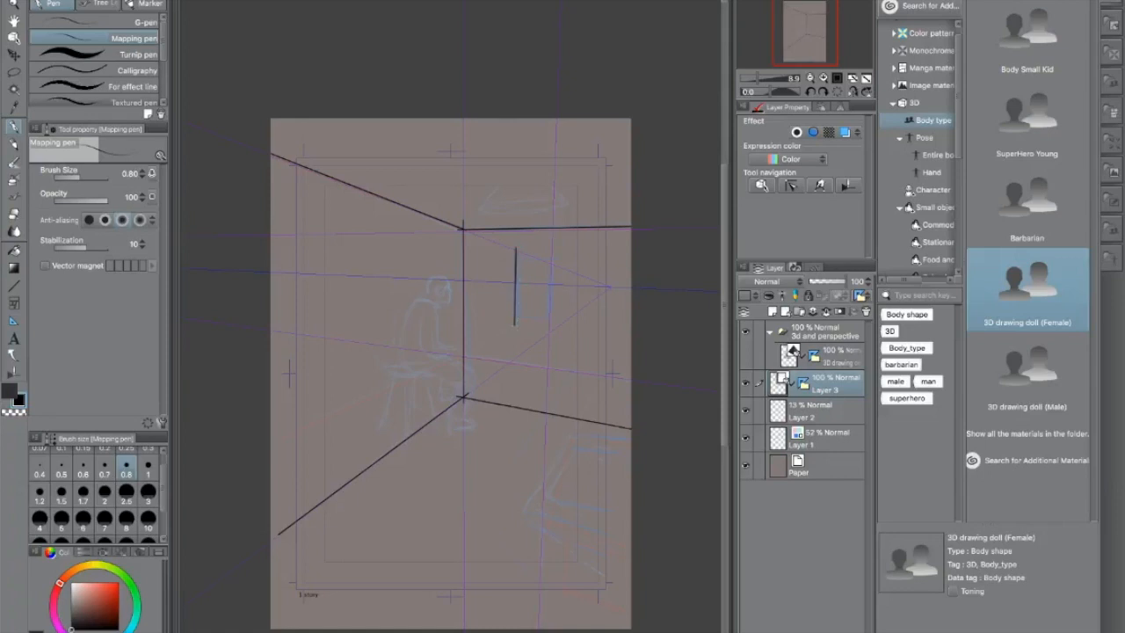
pyautogui.moveTo(509, 253)
pyautogui.mouseDown()
pyautogui.moveTo(546, 255)
pyautogui.moveTo(548, 322)
pyautogui.moveTo(560, 320)
pyautogui.mouseUp()
pyautogui.moveTo(633, 441)
pyautogui.mouseDown()
pyautogui.moveTo(572, 428)
pyautogui.moveTo(570, 518)
pyautogui.mouseUp()
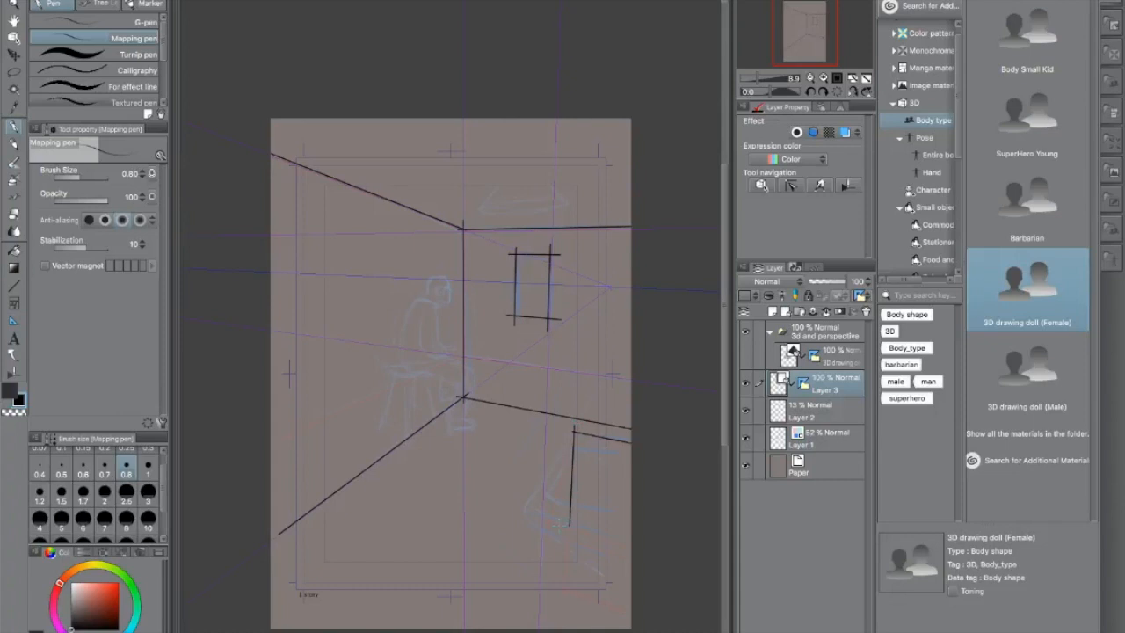
pyautogui.hotkey('ctrl', 'z')
pyautogui.moveTo(575, 430); pyautogui.dragTo(570, 462)
pyautogui.hotkey('ctrl', 'z')
pyautogui.moveTo(546, 526); pyautogui.dragTo(566, 453)
pyautogui.moveTo(546, 523); pyautogui.dragTo(642, 548)
pyautogui.moveTo(546, 518); pyautogui.dragTo(547, 555)
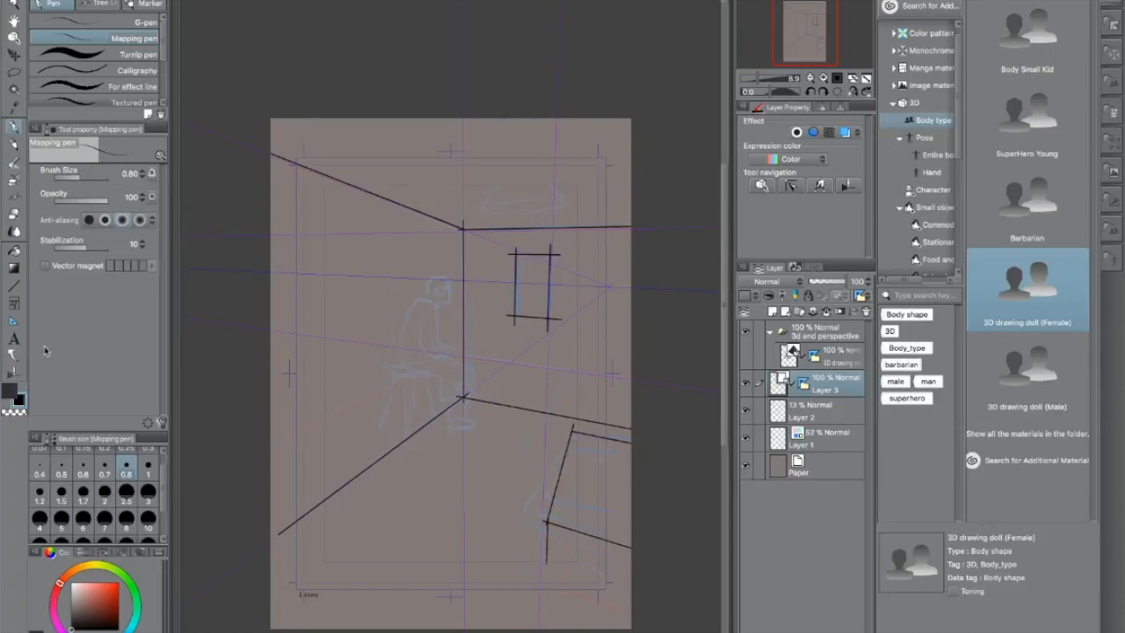
# Hide the Paper layer and turn off the display of Layer 3's perspective ruler.
pyautogui.click(746, 468)
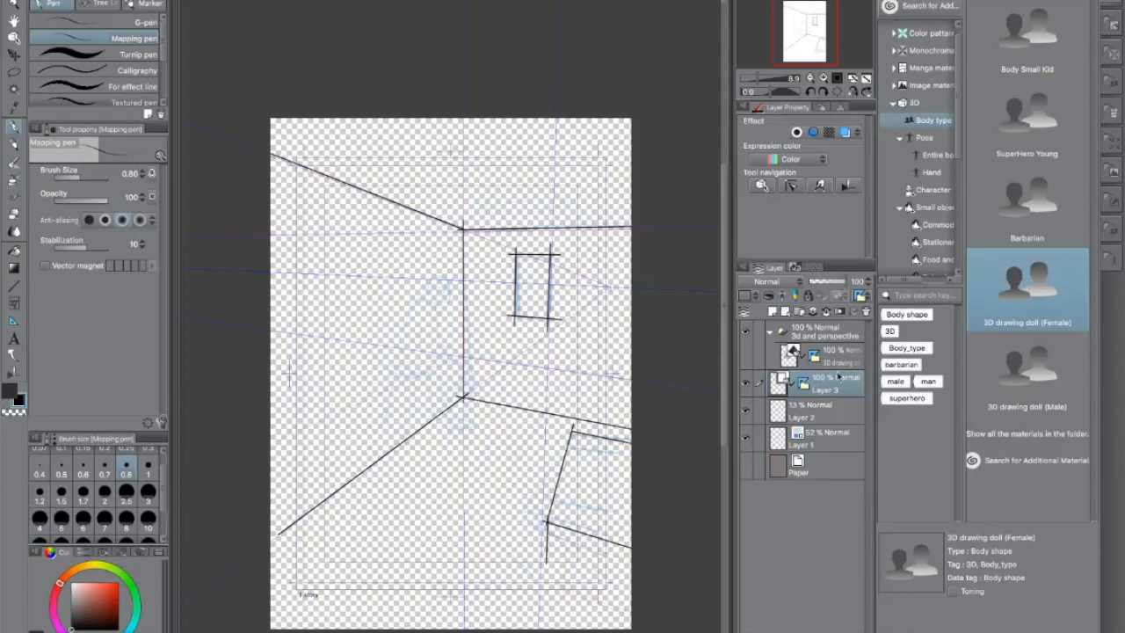
pyautogui.click(746, 383)
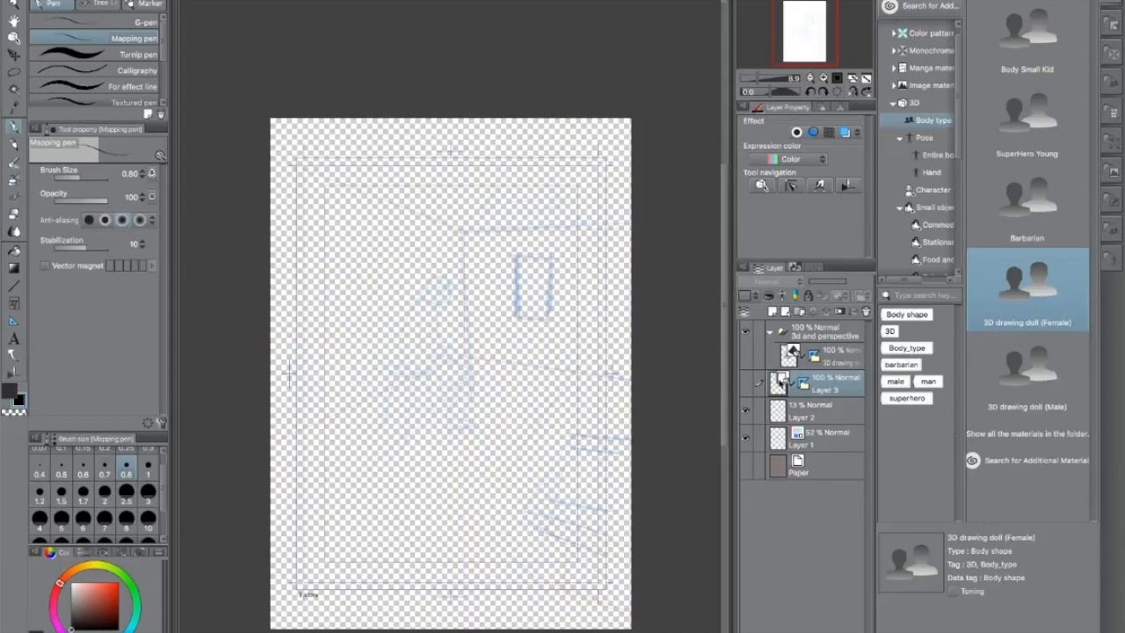
pyautogui.click(746, 384)
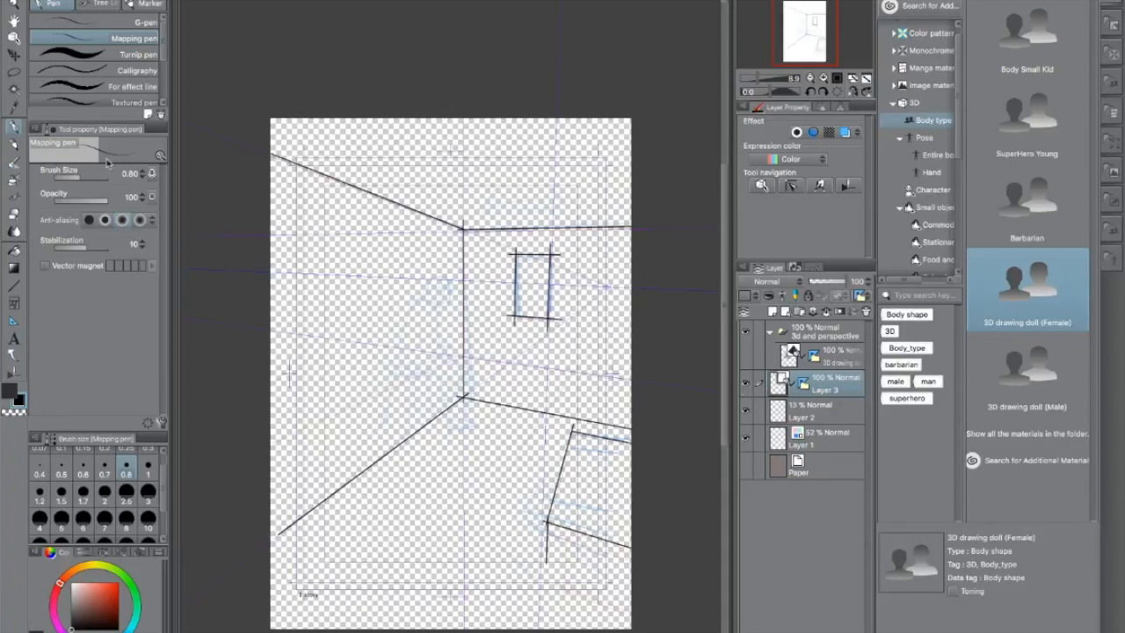
pyautogui.rightClick(809, 384)
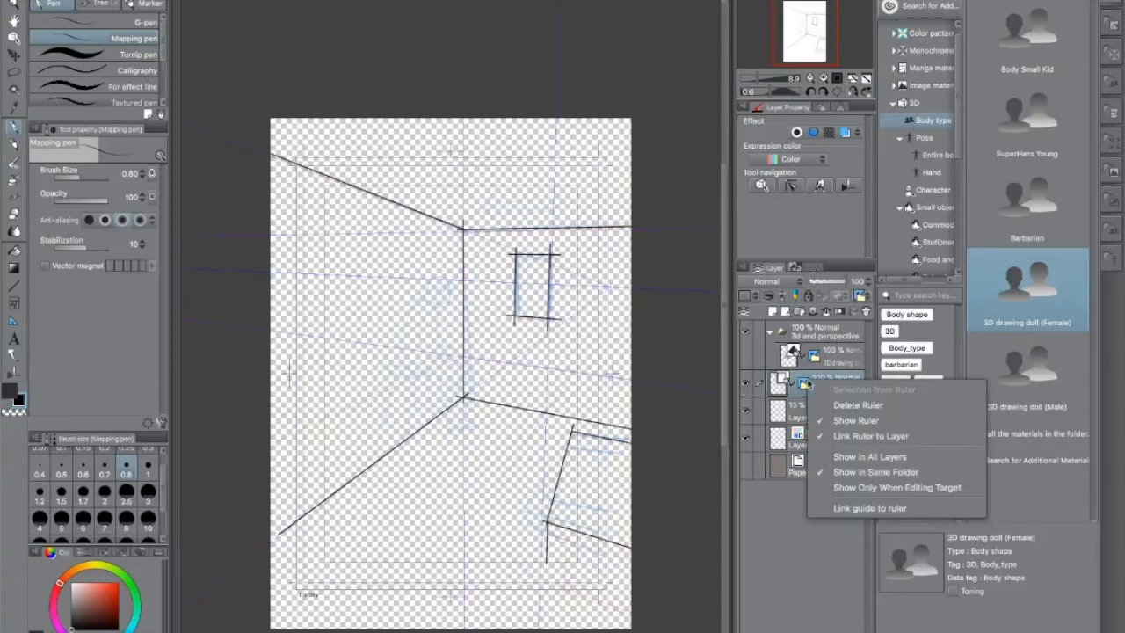
pyautogui.click(860, 421)
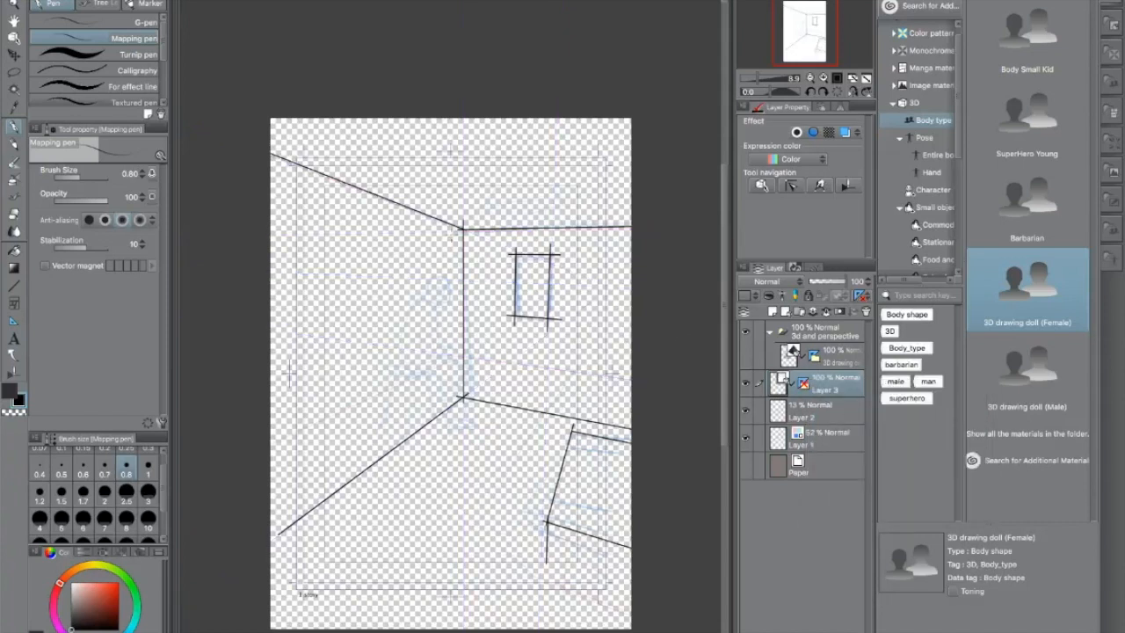
# Trim the overshooting line ends at the room's upper and lower corners and around the wall frame with the Vector eraser.
pyautogui.click(14, 214)
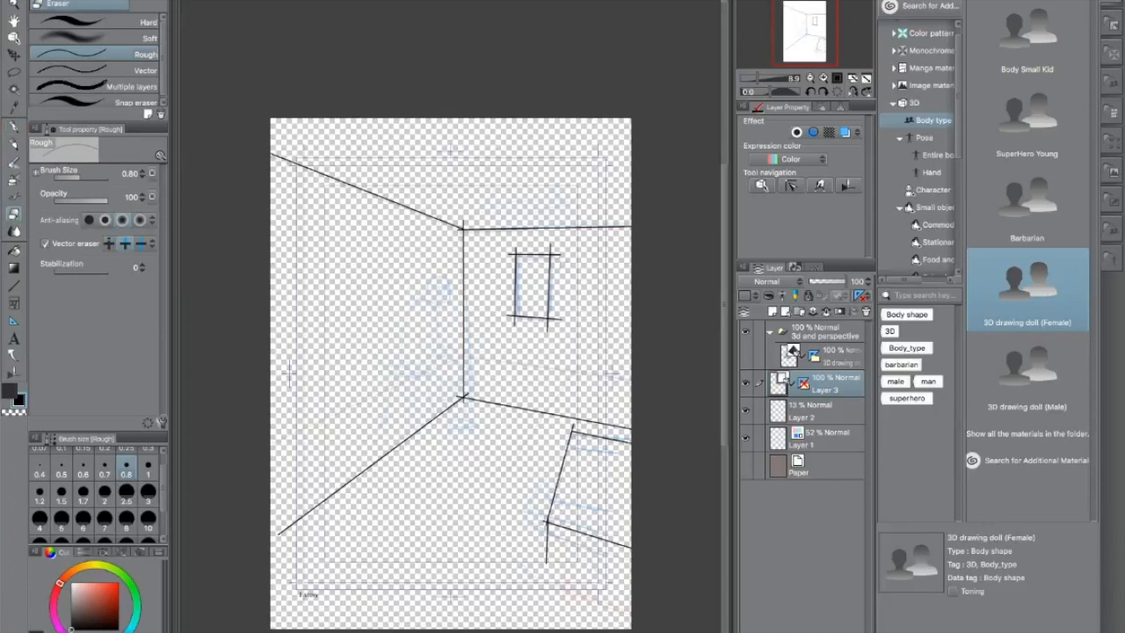
pyautogui.click(143, 70)
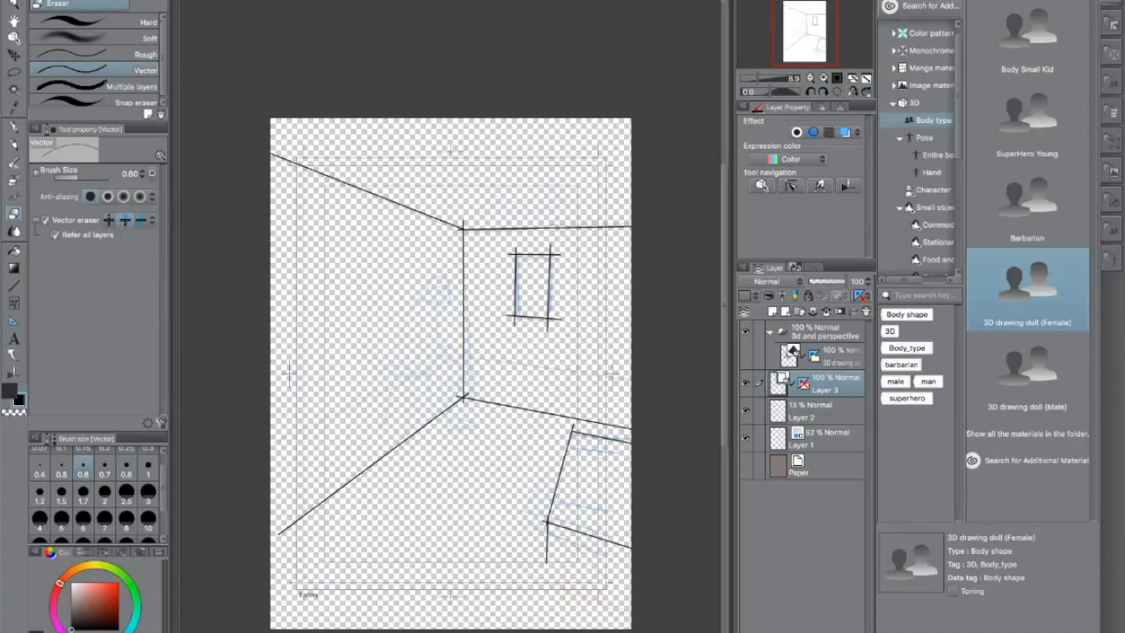
pyautogui.scroll(4, 461, 227)
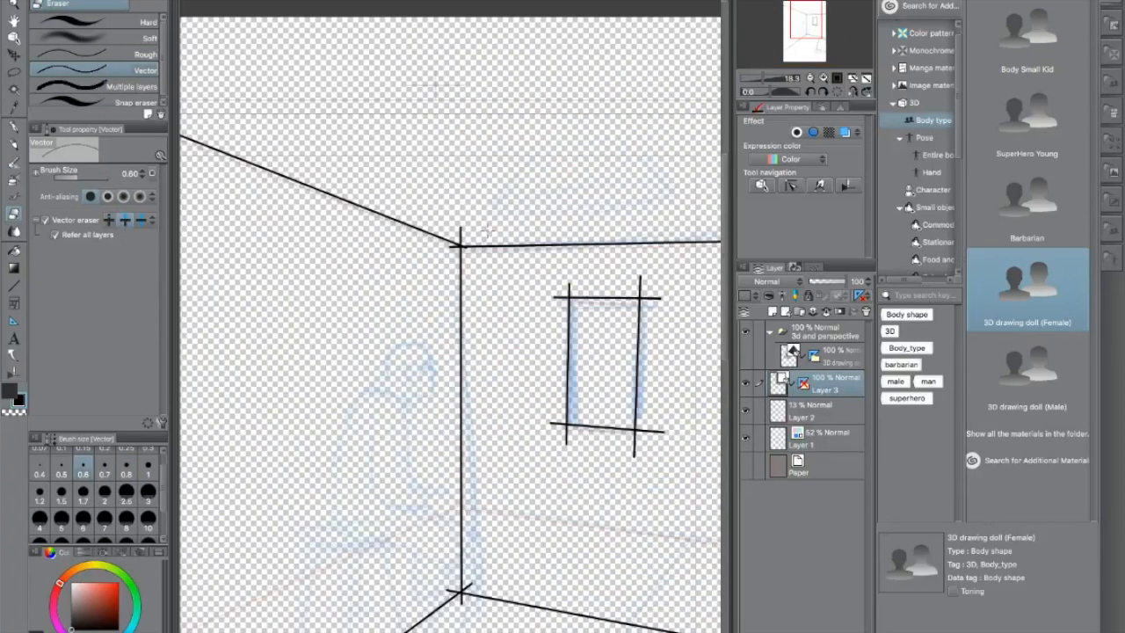
pyautogui.click(461, 233)
pyautogui.click(559, 289)
pyautogui.click(555, 425)
pyautogui.moveTo(633, 444); pyautogui.dragTo(566, 437)
pyautogui.moveTo(651, 297)
pyautogui.mouseDown()
pyautogui.moveTo(656, 286)
pyautogui.moveTo(613, 269)
pyautogui.mouseUp()
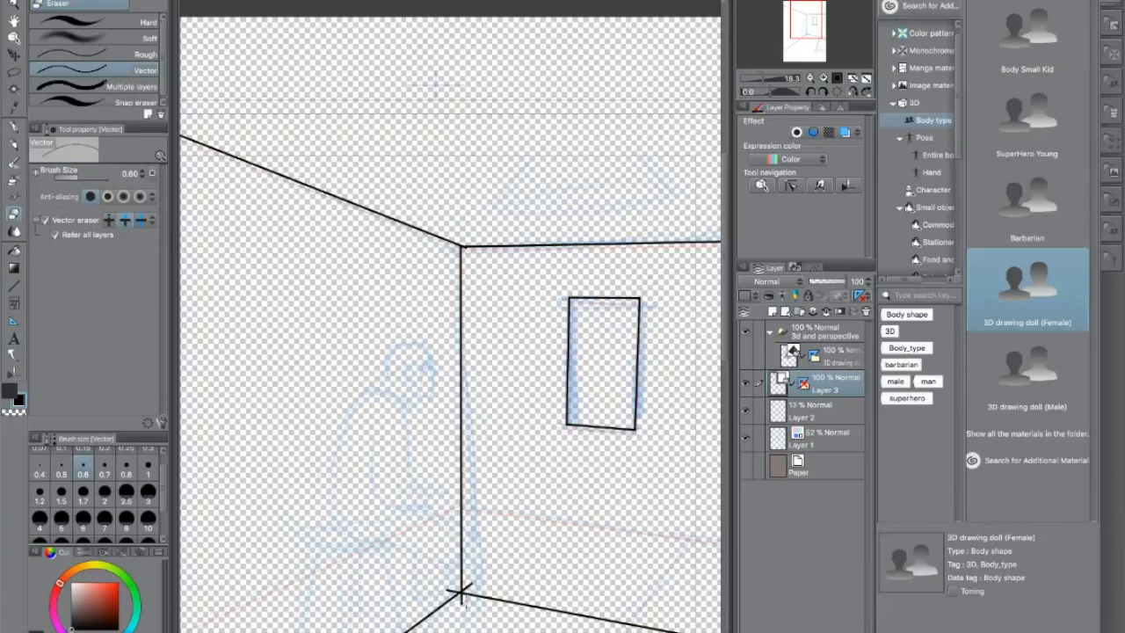
pyautogui.moveTo(460, 605); pyautogui.dragTo(462, 597)
# Show Layer 3's perspective ruler again, make the 3D layer visible and collapse the "3d and perspective" folder.
pyautogui.rightClick(805, 387)
pyautogui.click(848, 427)
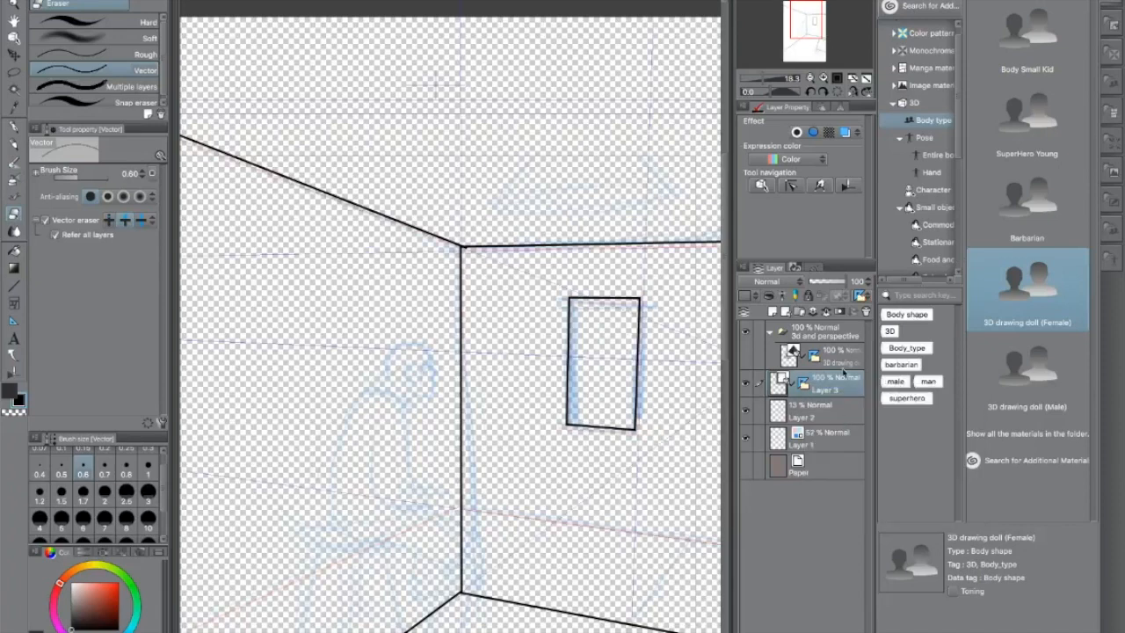
pyautogui.click(777, 332)
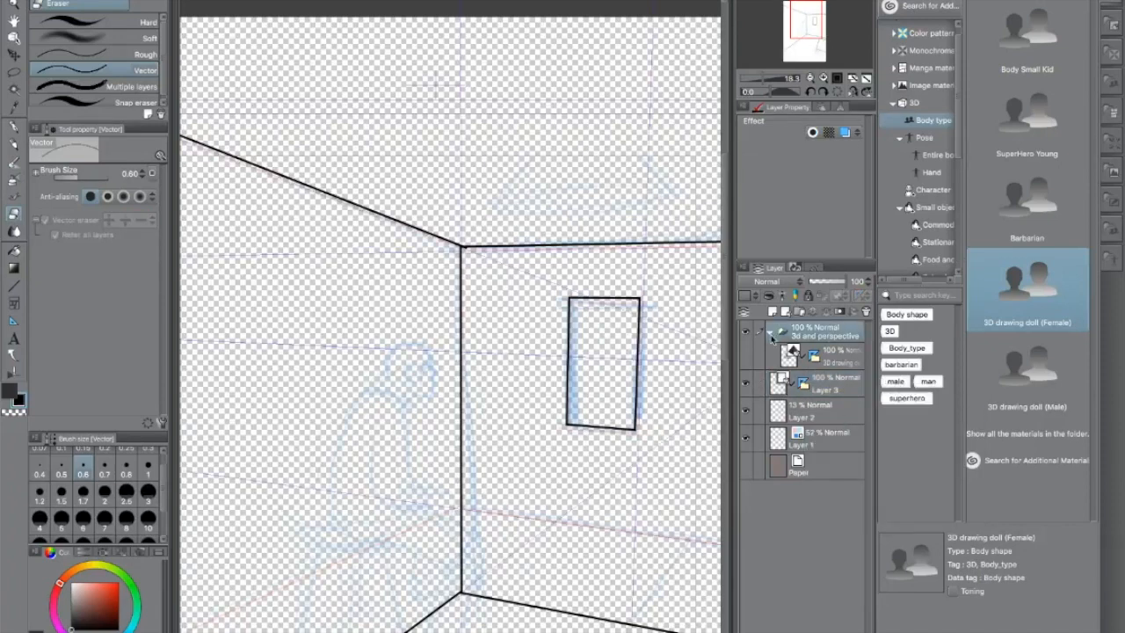
pyautogui.click(772, 336)
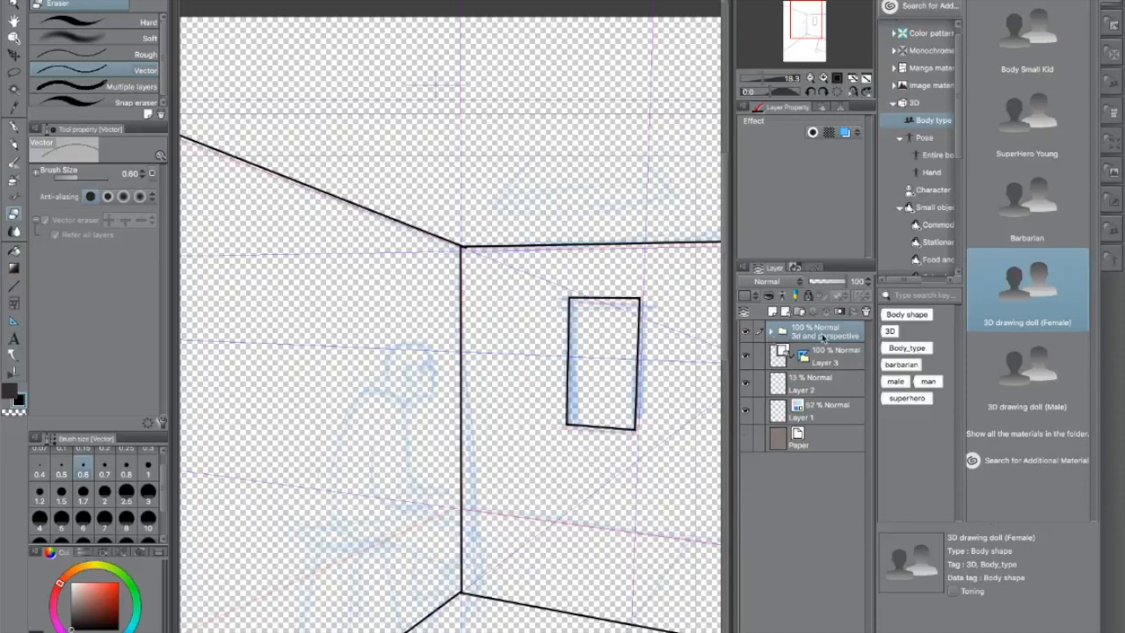
pyautogui.click(772, 335)
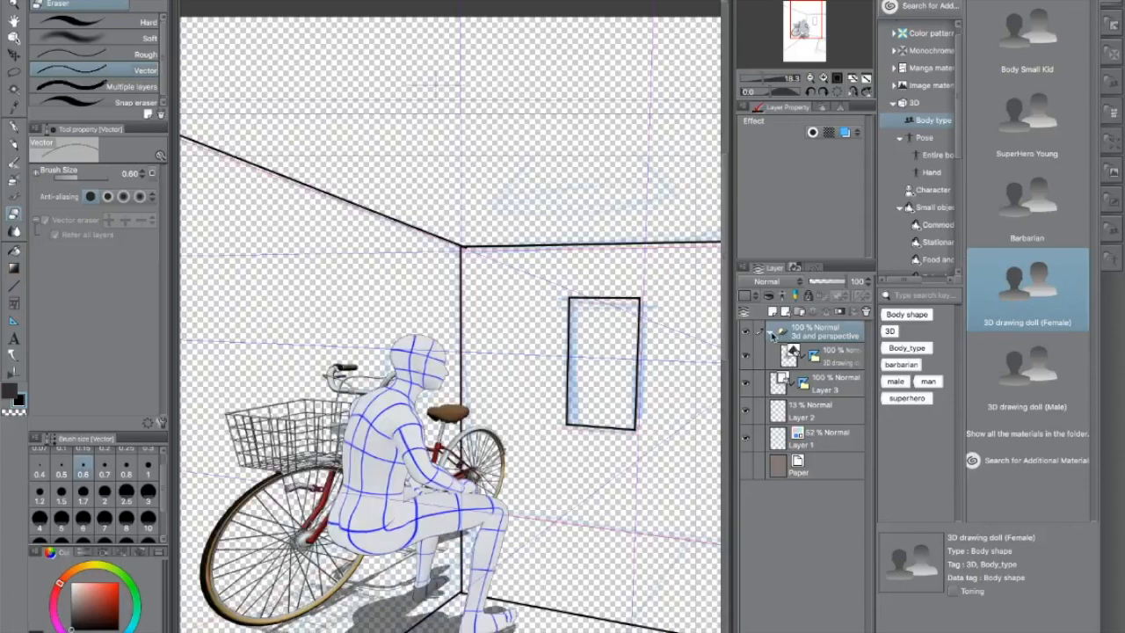
pyautogui.click(772, 336)
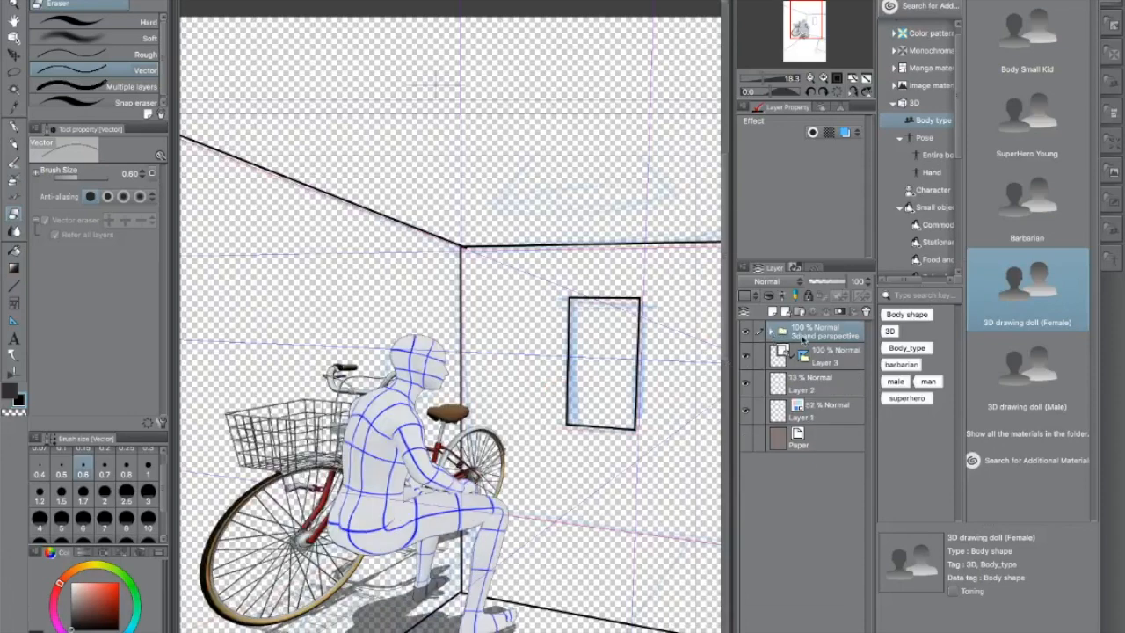
# Convert the "3d and perspective" folder to a file object at Canvas Size, copying paper and crop mark settings without keeping the original layer.
pyautogui.click(816, 358)
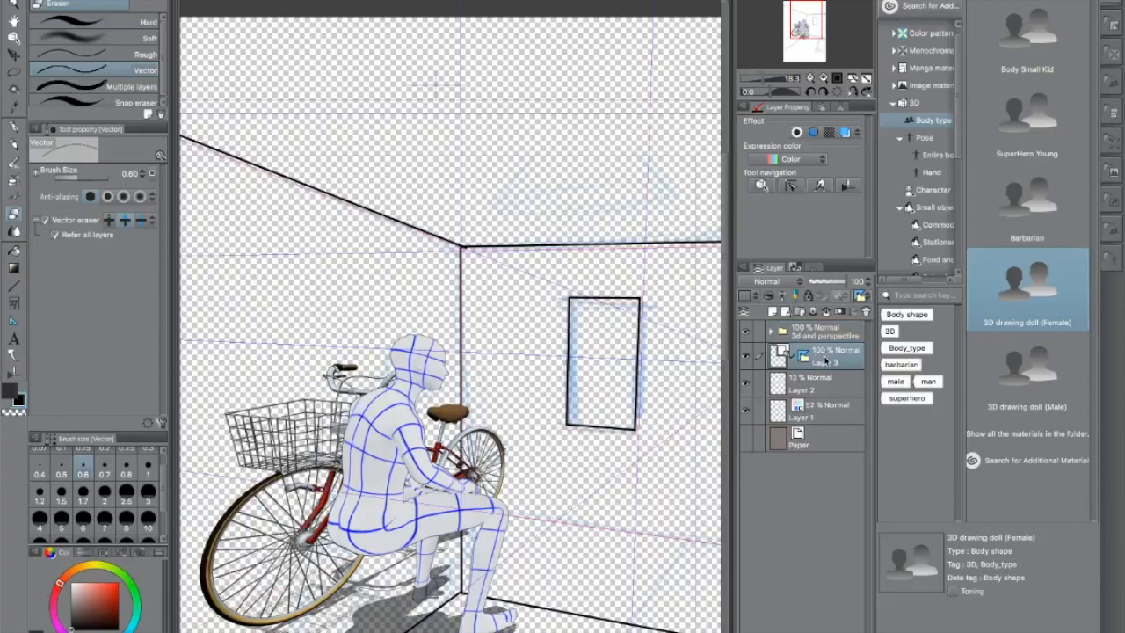
pyautogui.click(826, 339)
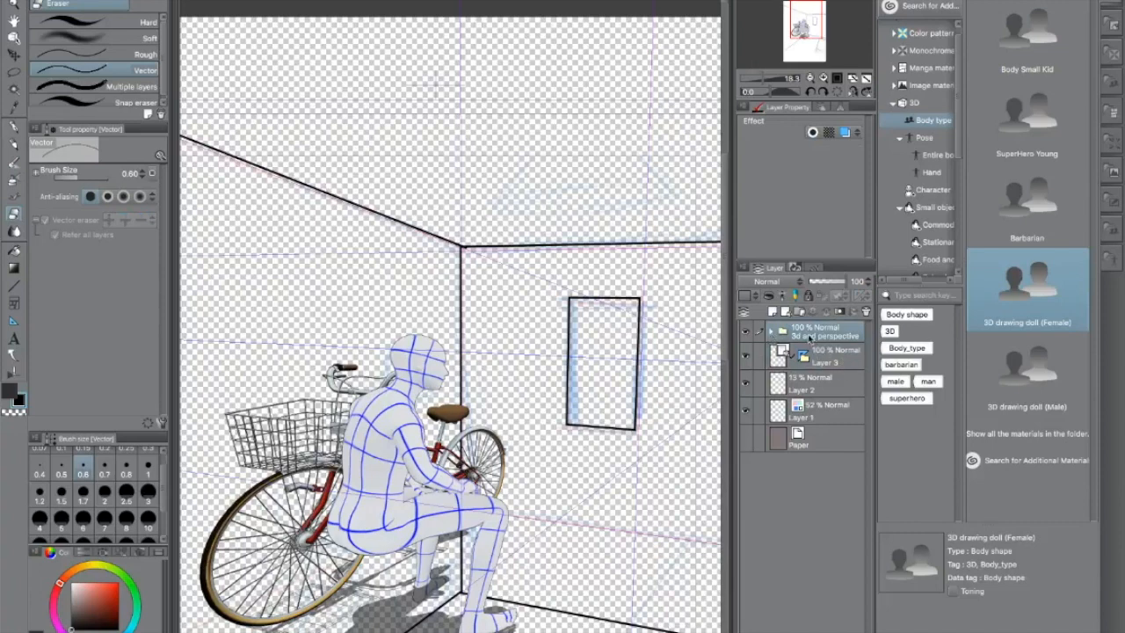
pyautogui.rightClick(809, 339)
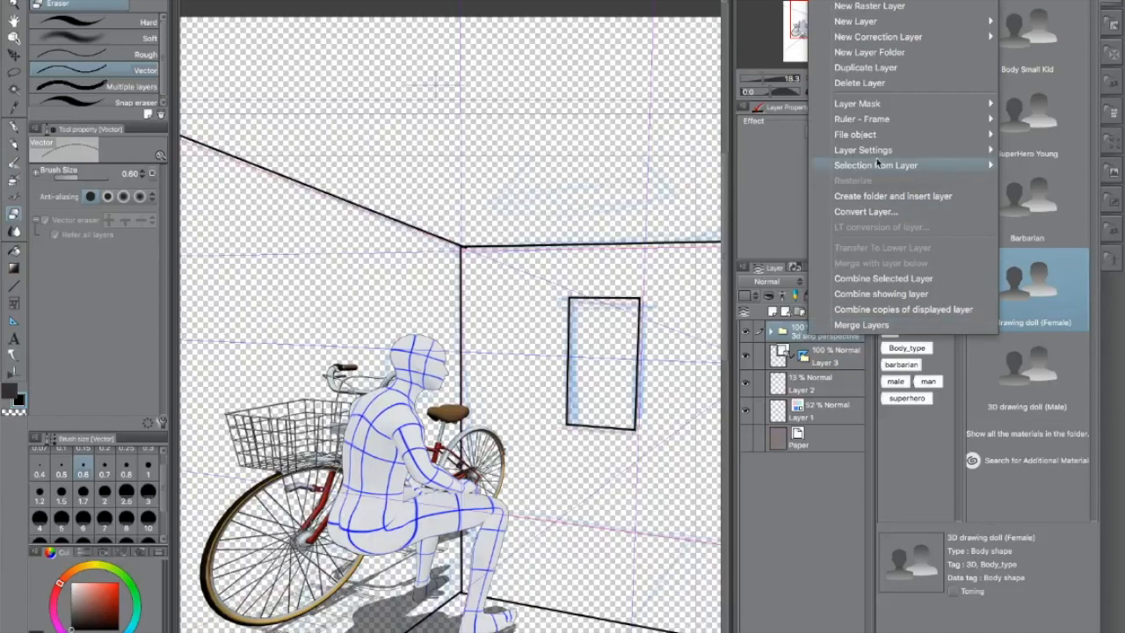
pyautogui.moveTo(862, 167)
pyautogui.click(744, 269)
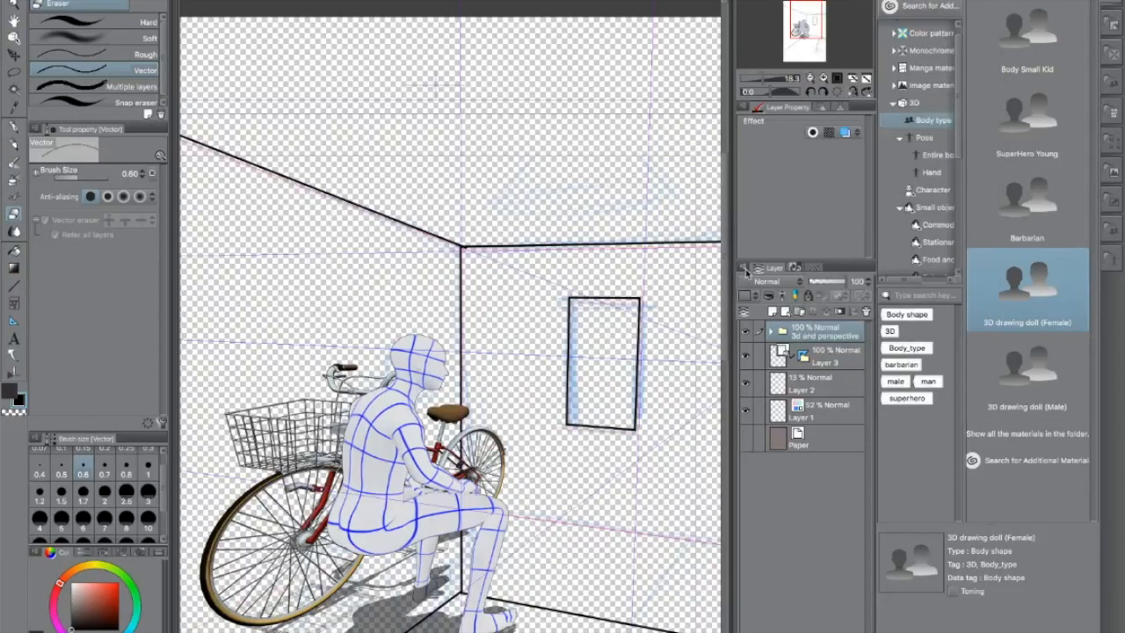
pyautogui.click(745, 272)
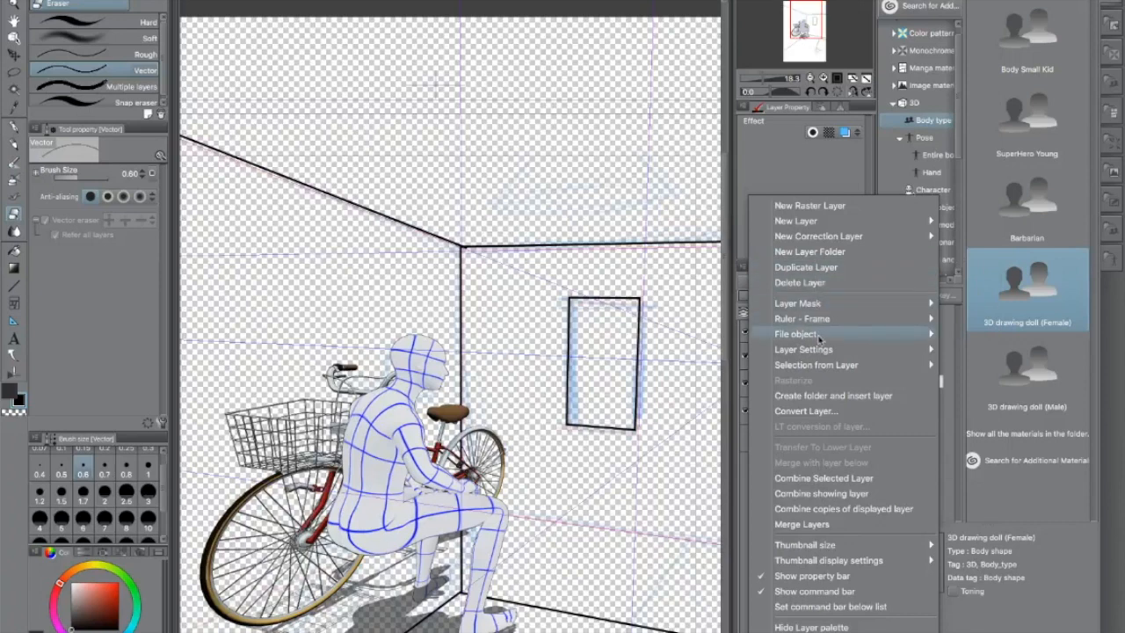
pyautogui.moveTo(935, 333)
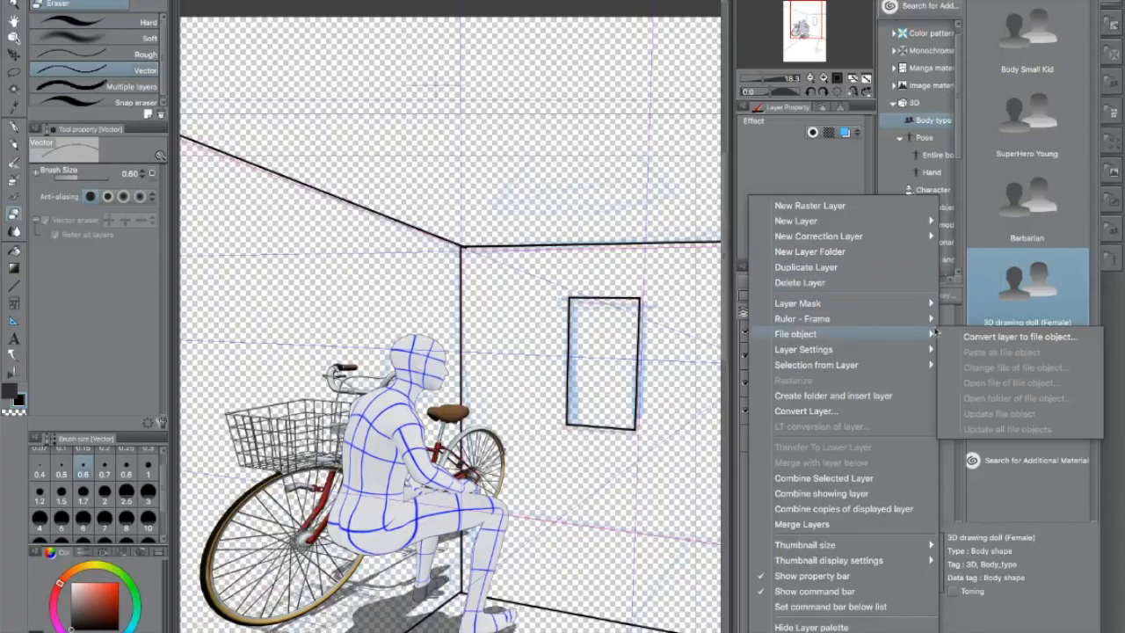
pyautogui.click(1015, 338)
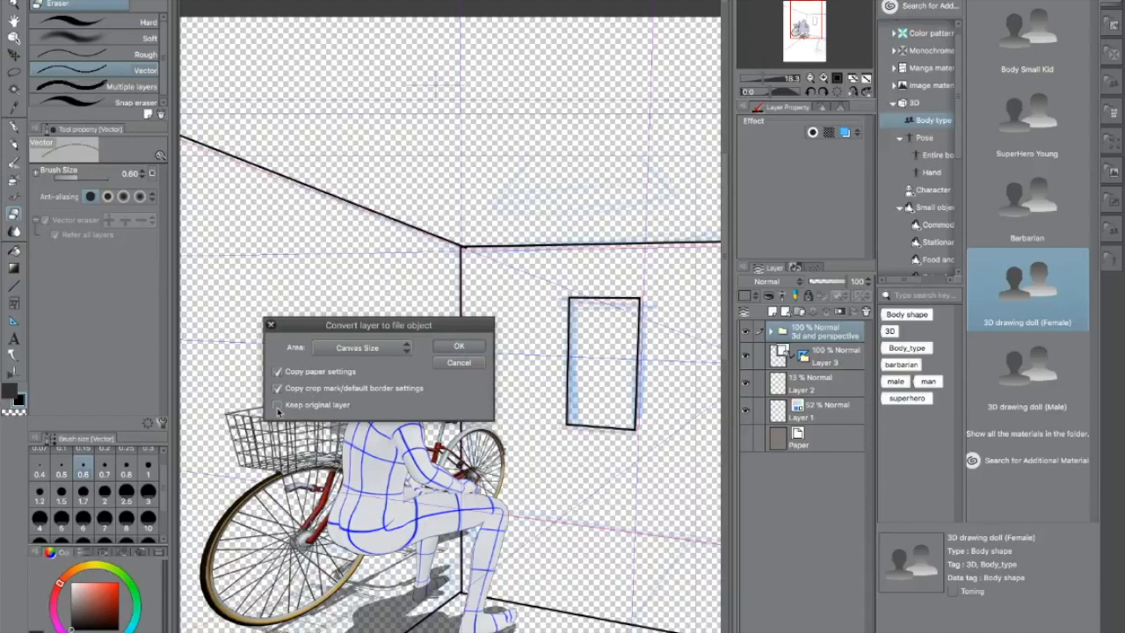
pyautogui.click(458, 348)
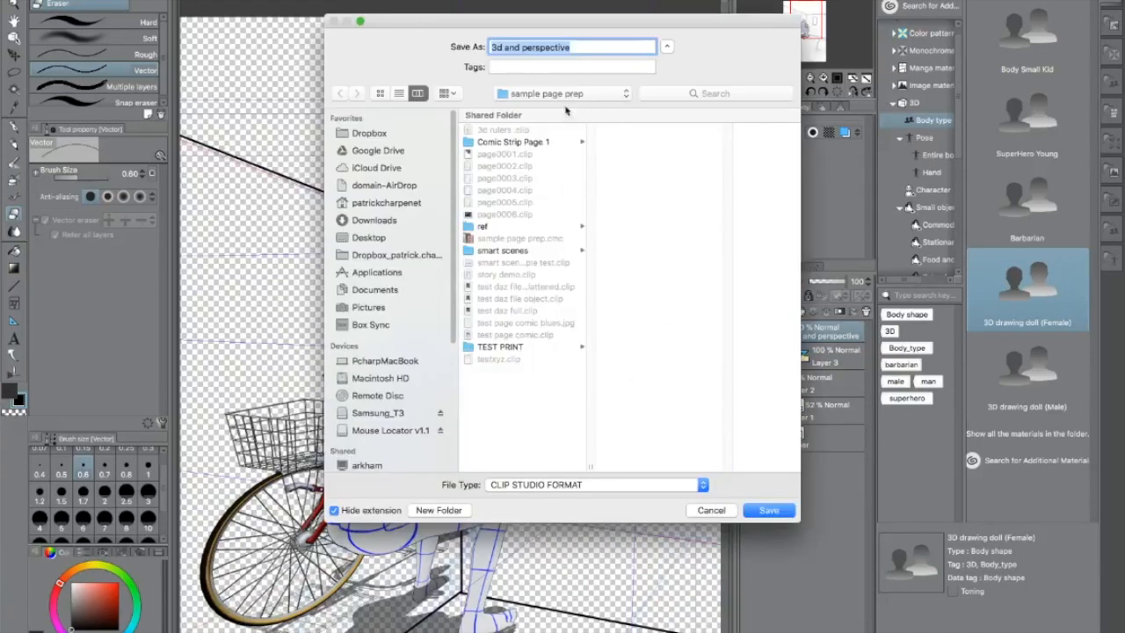
# Save the file object as "3d and perspective" in CLIP STUDIO FORMAT inside the "smart scenes" folder.
pyautogui.click(508, 251)
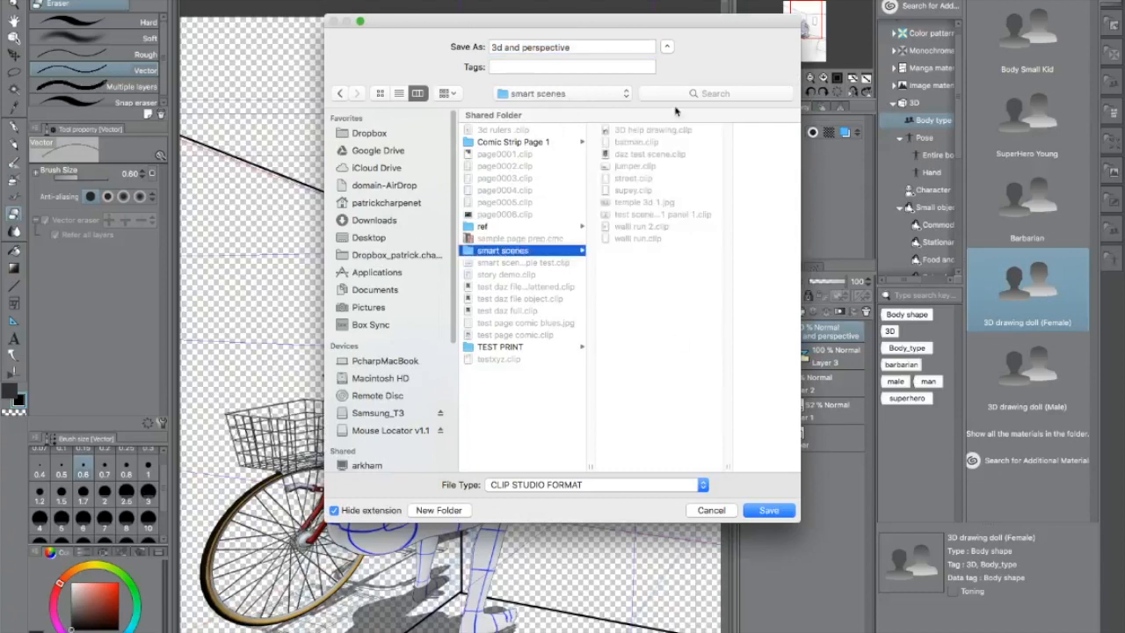
pyautogui.click(590, 47)
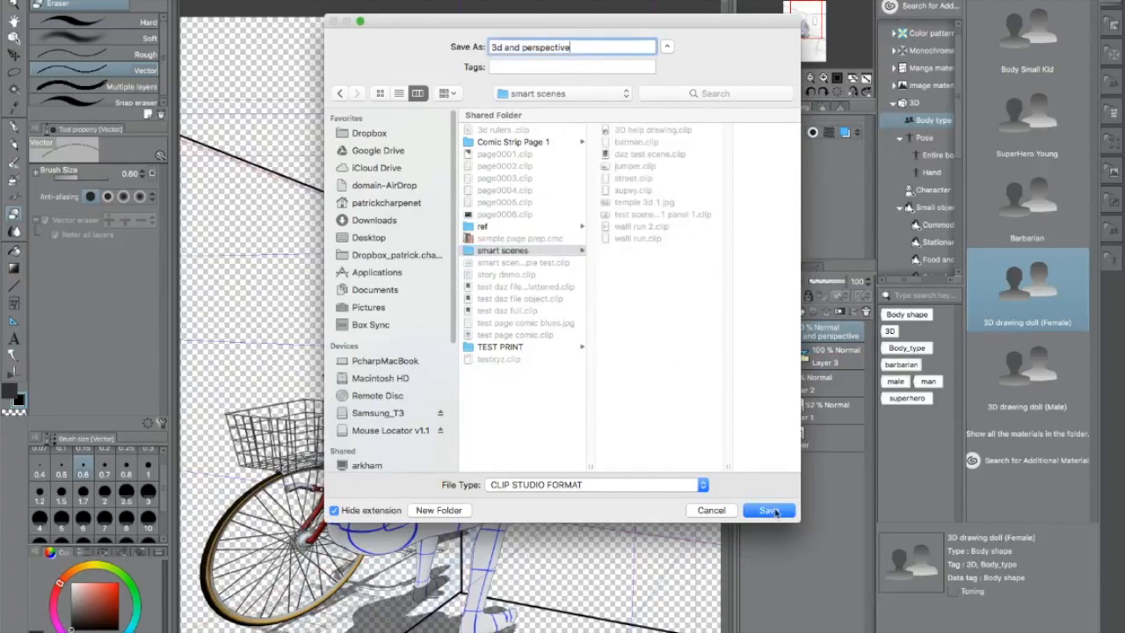
pyautogui.click(776, 513)
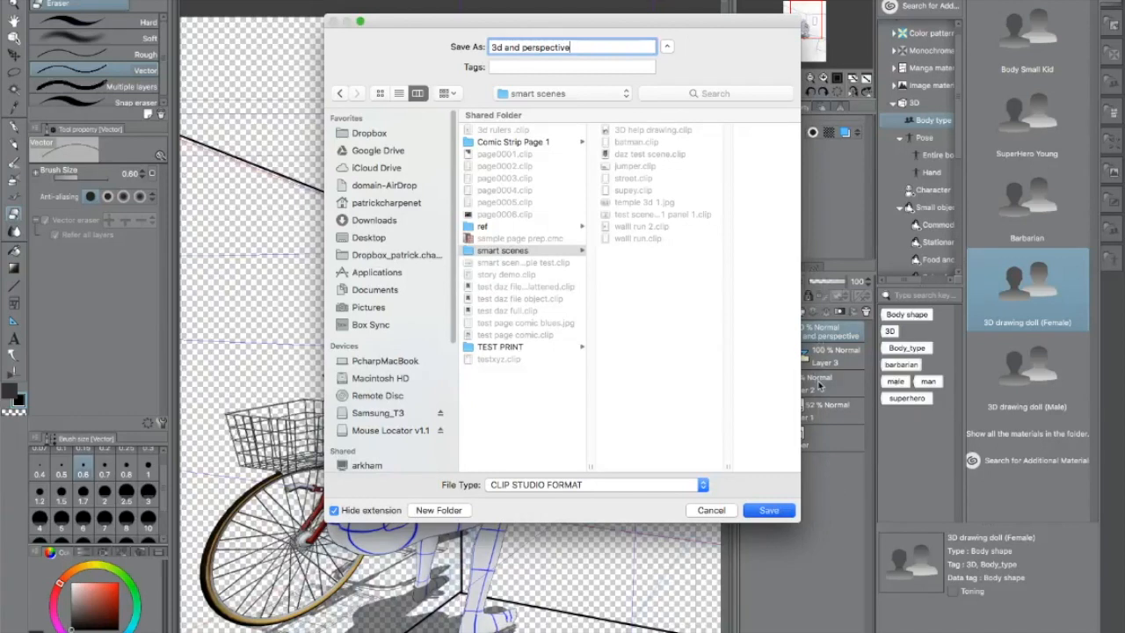
pyautogui.click(787, 506)
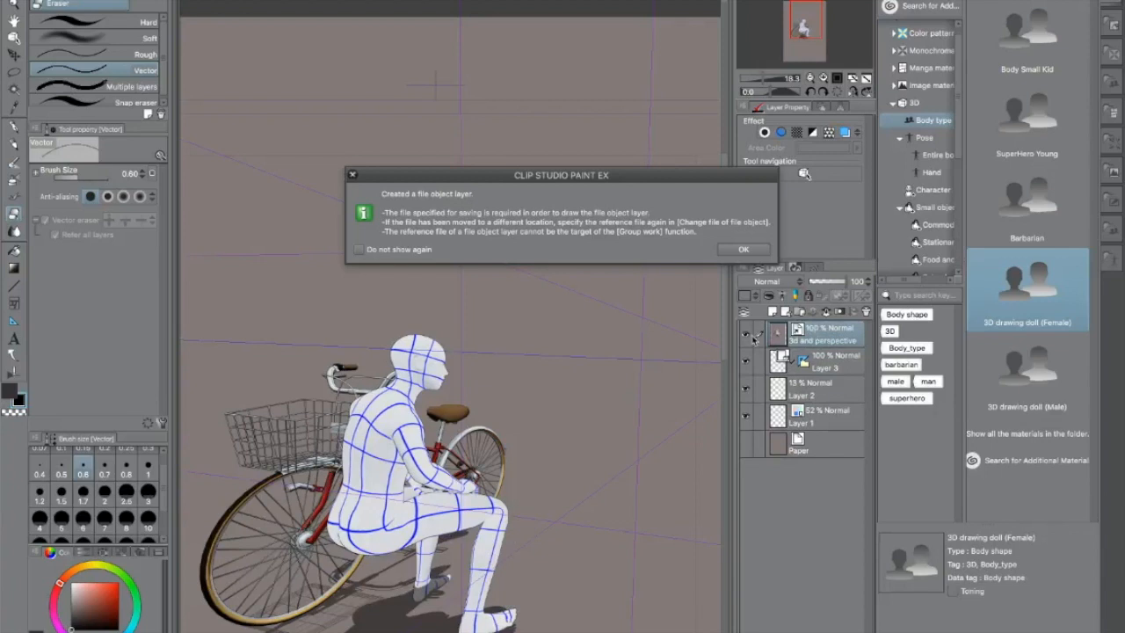
pyautogui.click(744, 249)
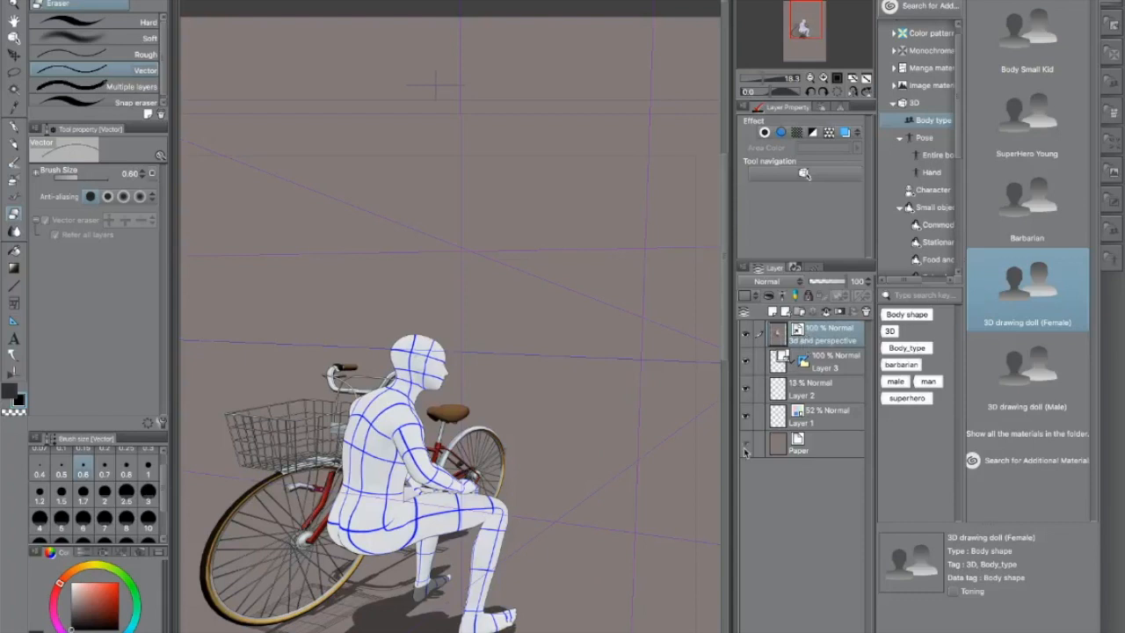
# Open the source file of the "3d and perspective" file object and delete its Paper layer.
pyautogui.rightClick(827, 340)
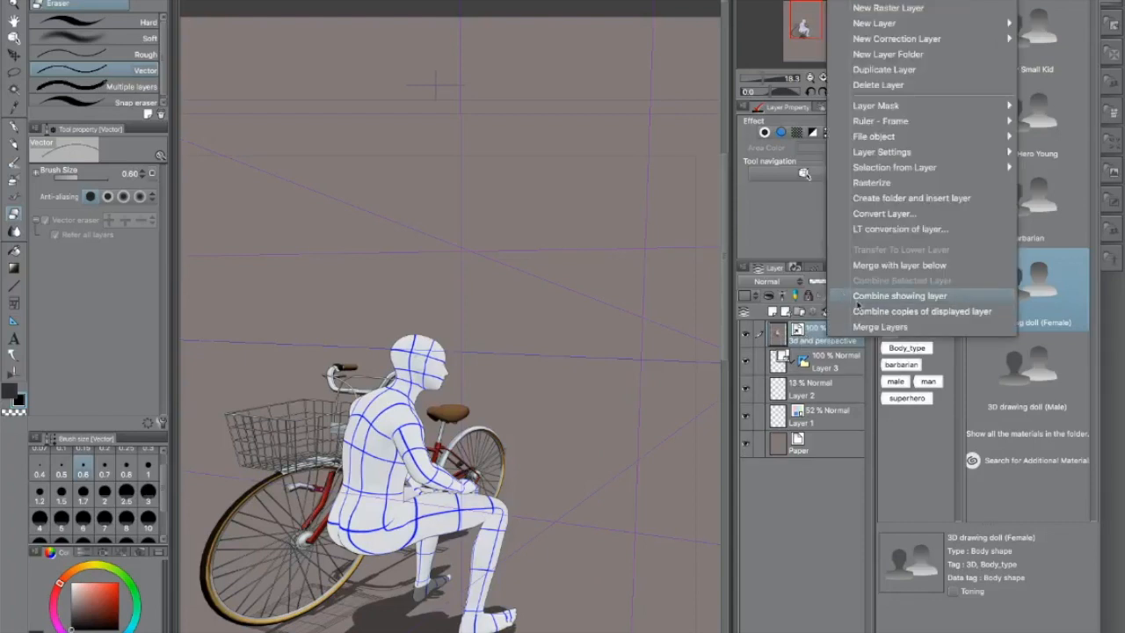
pyautogui.moveTo(892, 141)
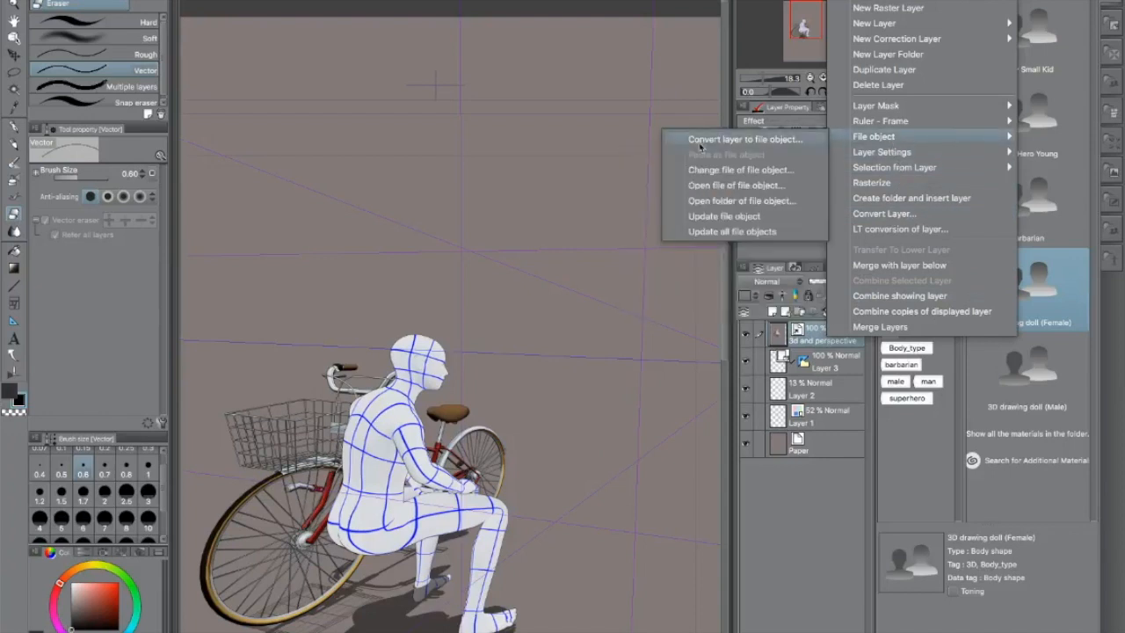
pyautogui.click(558, 362)
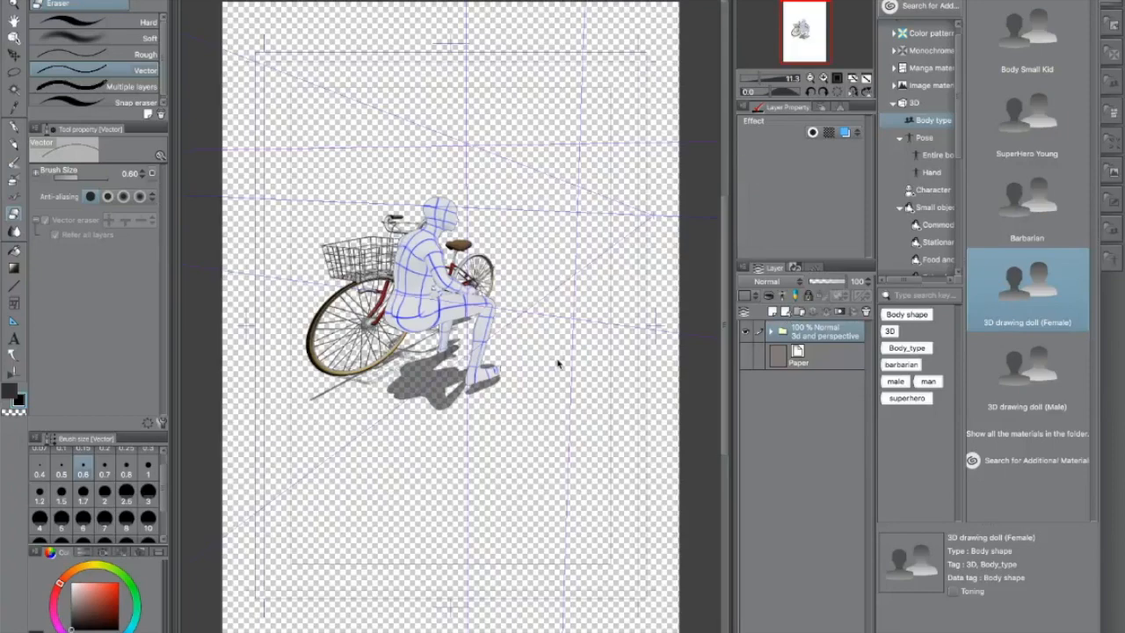
pyautogui.click(815, 362)
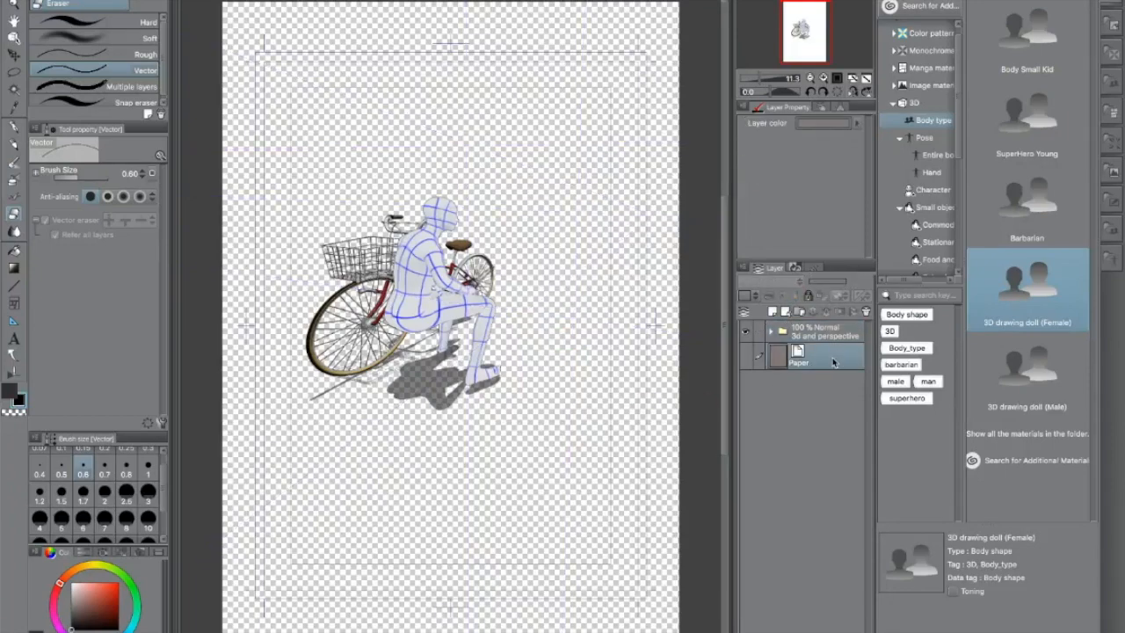
pyautogui.rightClick(842, 360)
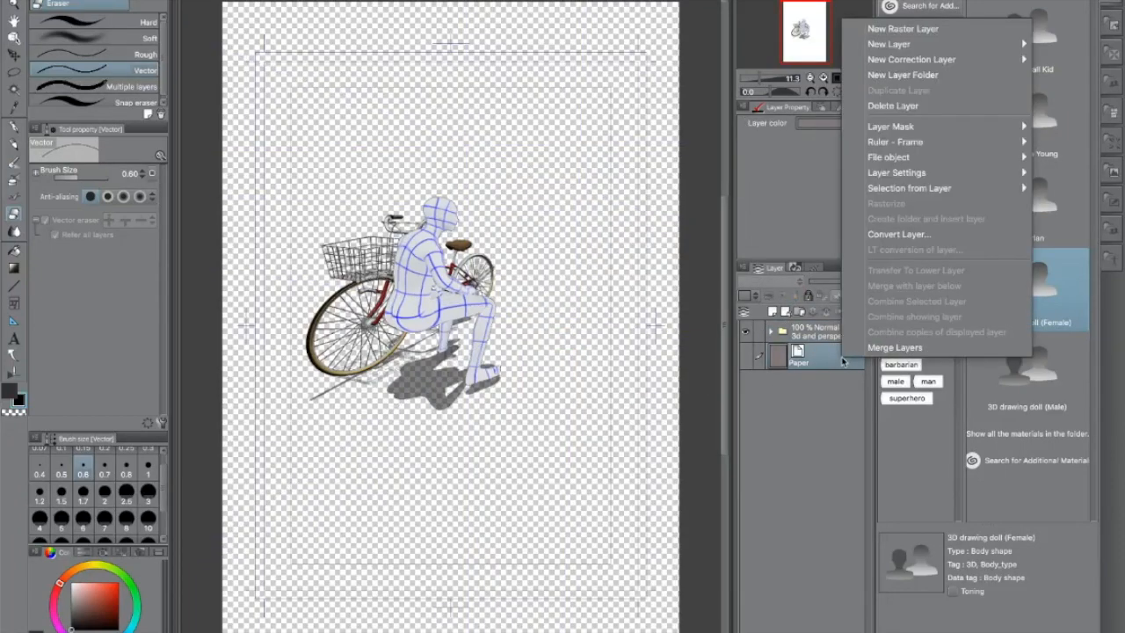
pyautogui.click(894, 106)
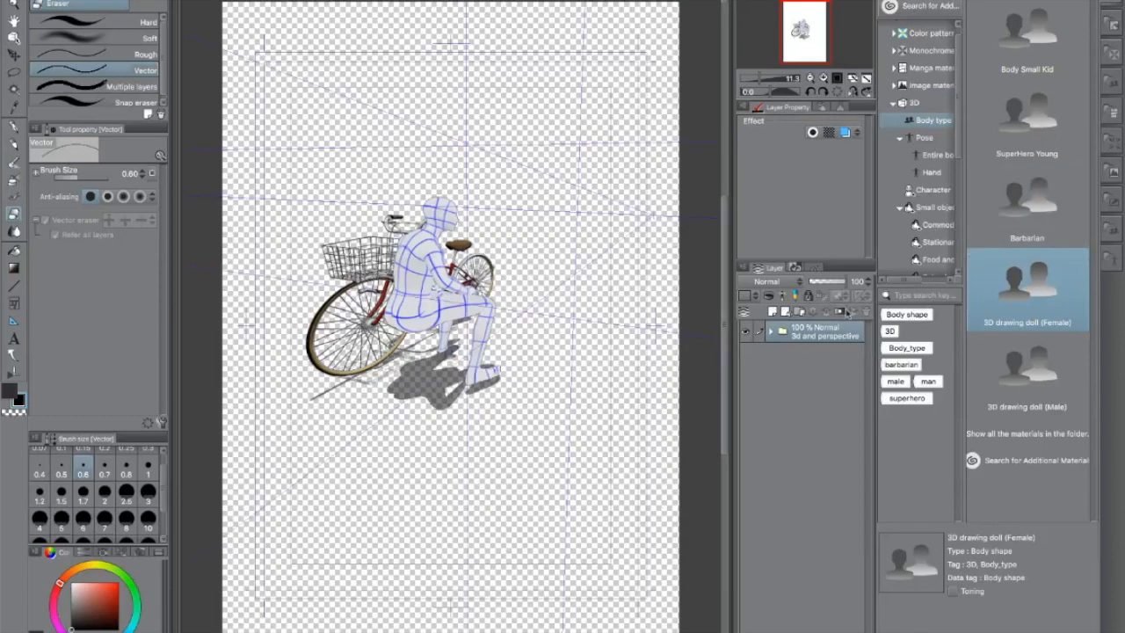
# On a new raster layer, with the folder hidden, write "3D SCENE" in red using the Rough pencil at size 6.
pyautogui.click(771, 311)
pyautogui.click(746, 358)
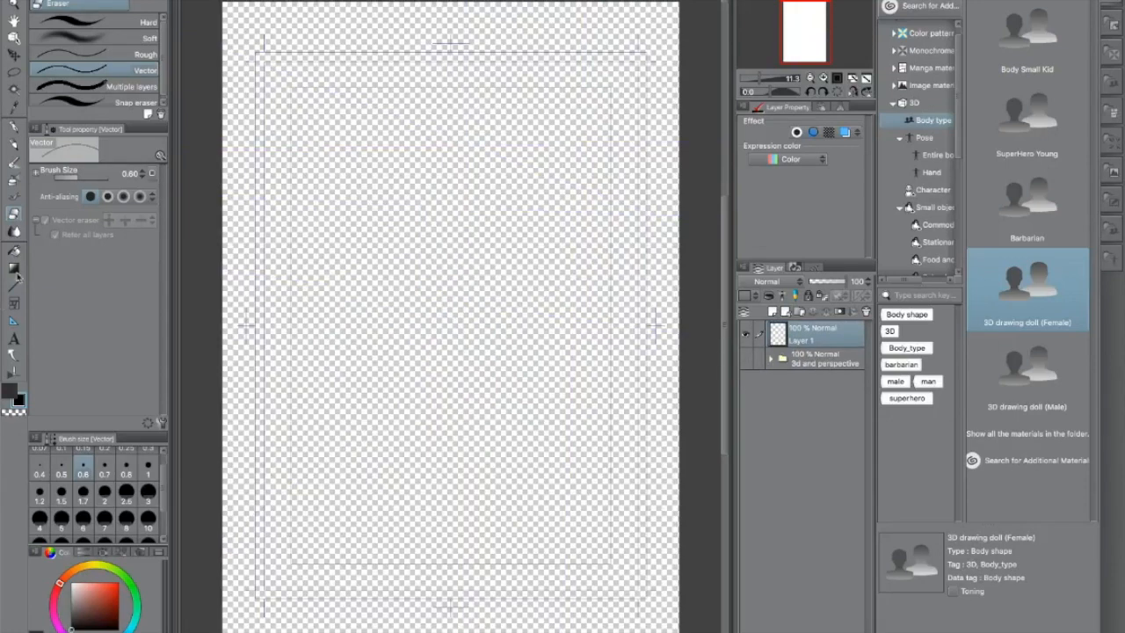
pyautogui.click(14, 144)
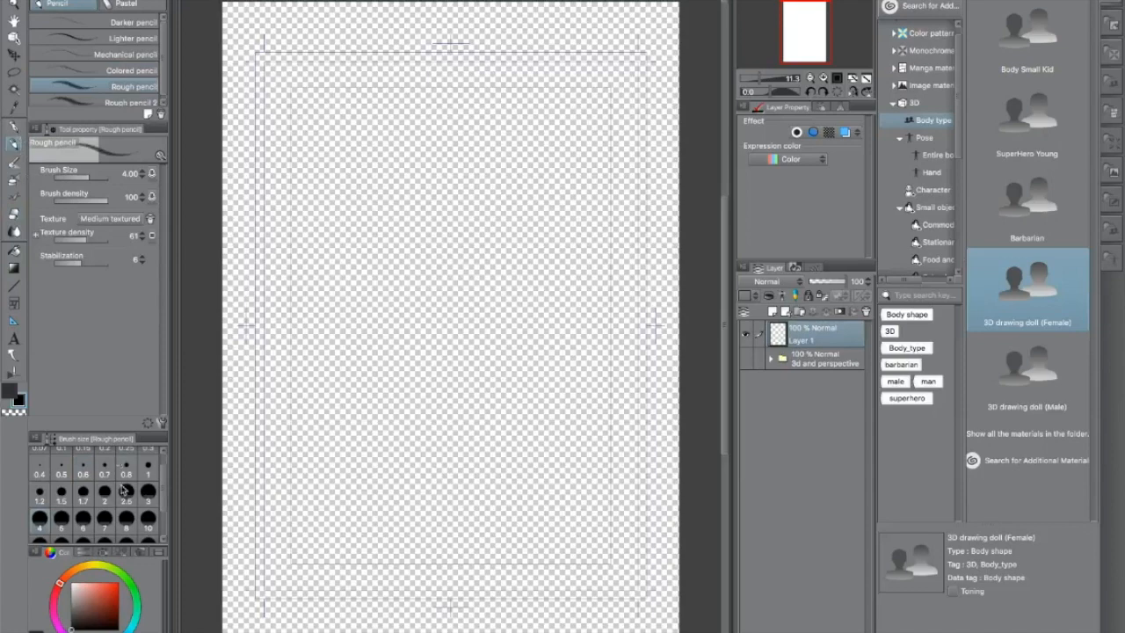
pyautogui.click(113, 582)
pyautogui.click(82, 520)
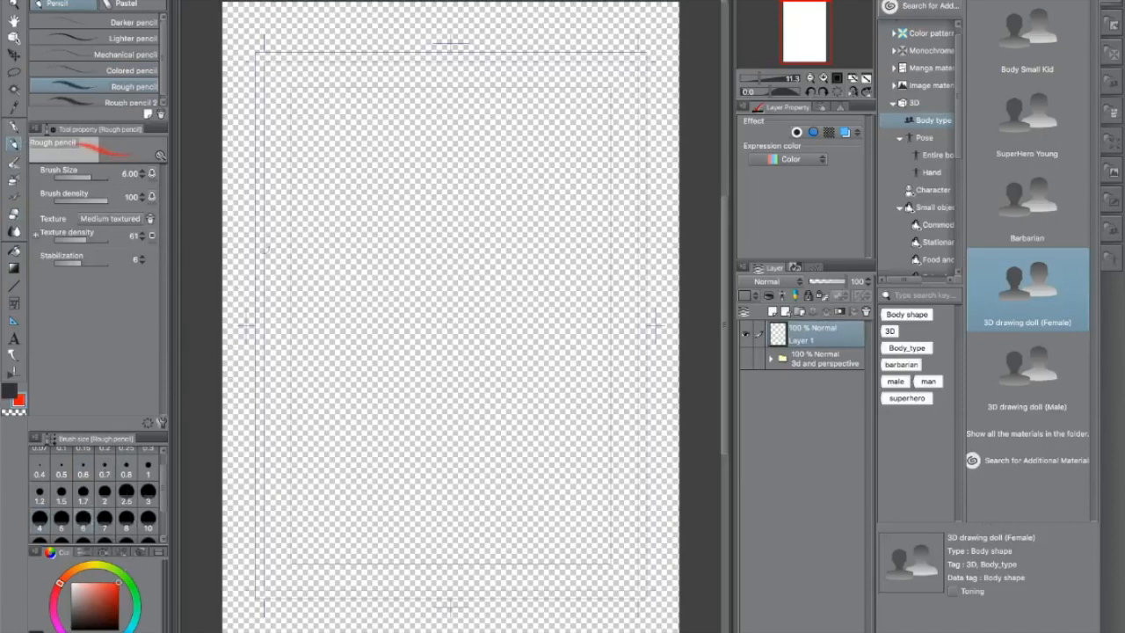
pyautogui.moveTo(319, 123); pyautogui.dragTo(312, 161)
pyautogui.moveTo(341, 119)
pyautogui.mouseDown()
pyautogui.moveTo(355, 123)
pyautogui.moveTo(339, 156)
pyautogui.mouseUp()
pyautogui.moveTo(404, 123)
pyautogui.mouseDown()
pyautogui.moveTo(390, 151)
pyautogui.moveTo(429, 142)
pyautogui.moveTo(459, 118)
pyautogui.moveTo(482, 120)
pyautogui.mouseUp()
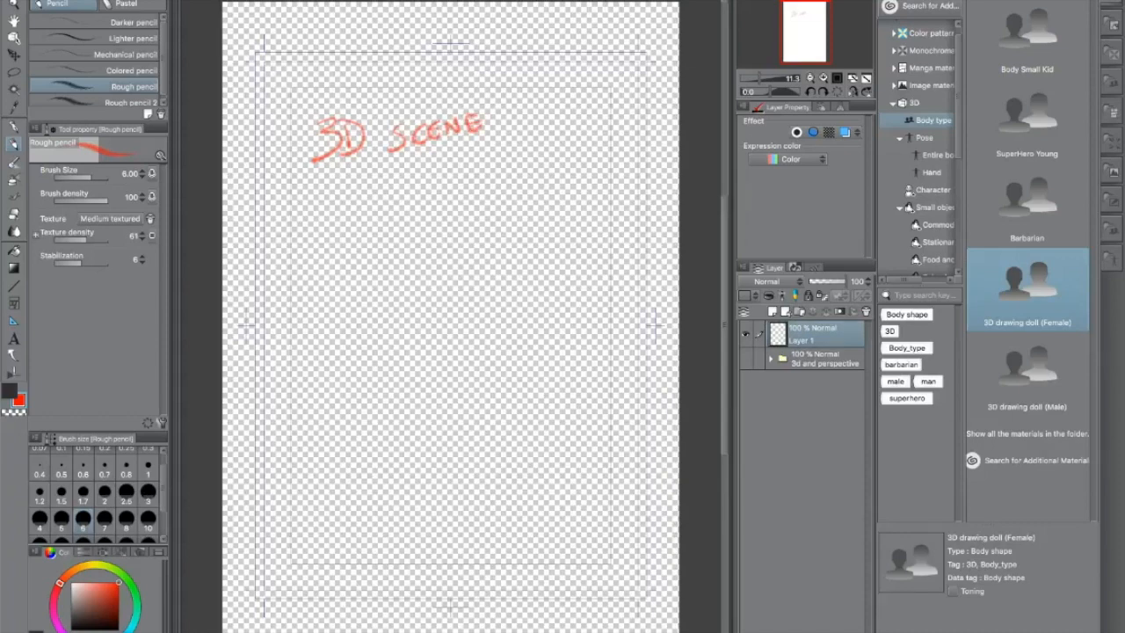
# Show the "3d and perspective" folder again and close the source file, saving its changes.
pyautogui.click(746, 359)
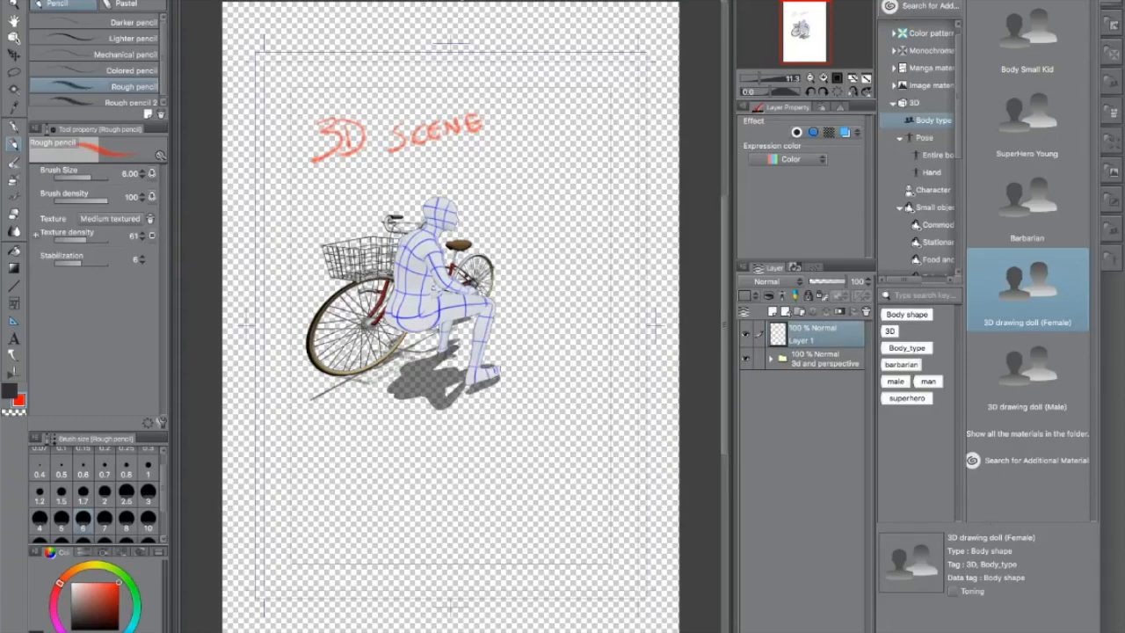
pyautogui.click(454, 1)
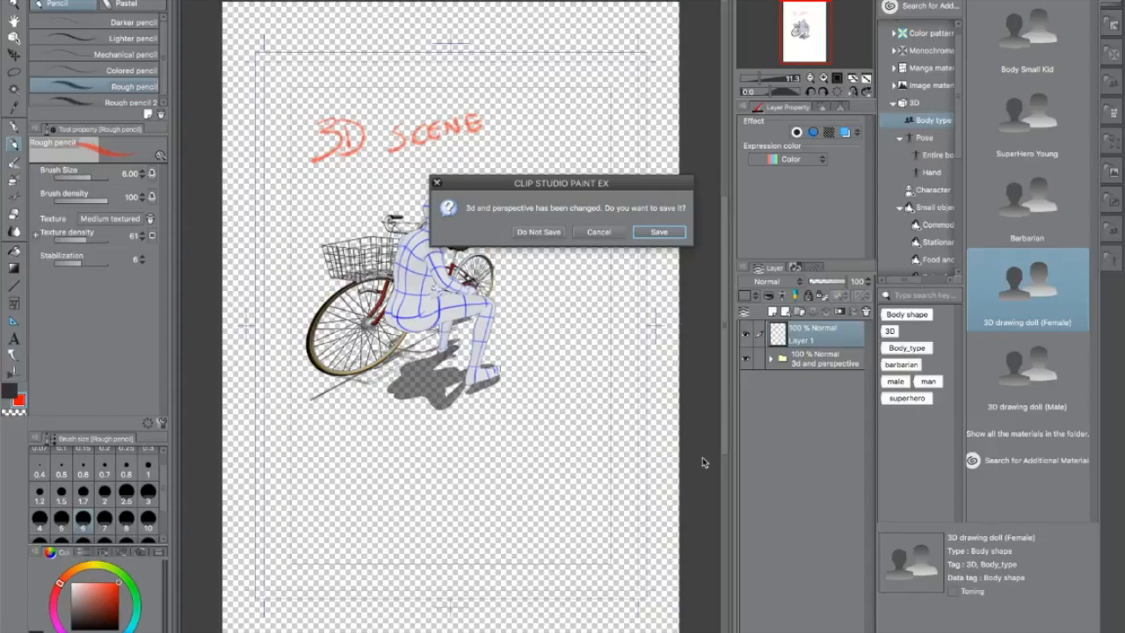
pyautogui.press('Return')
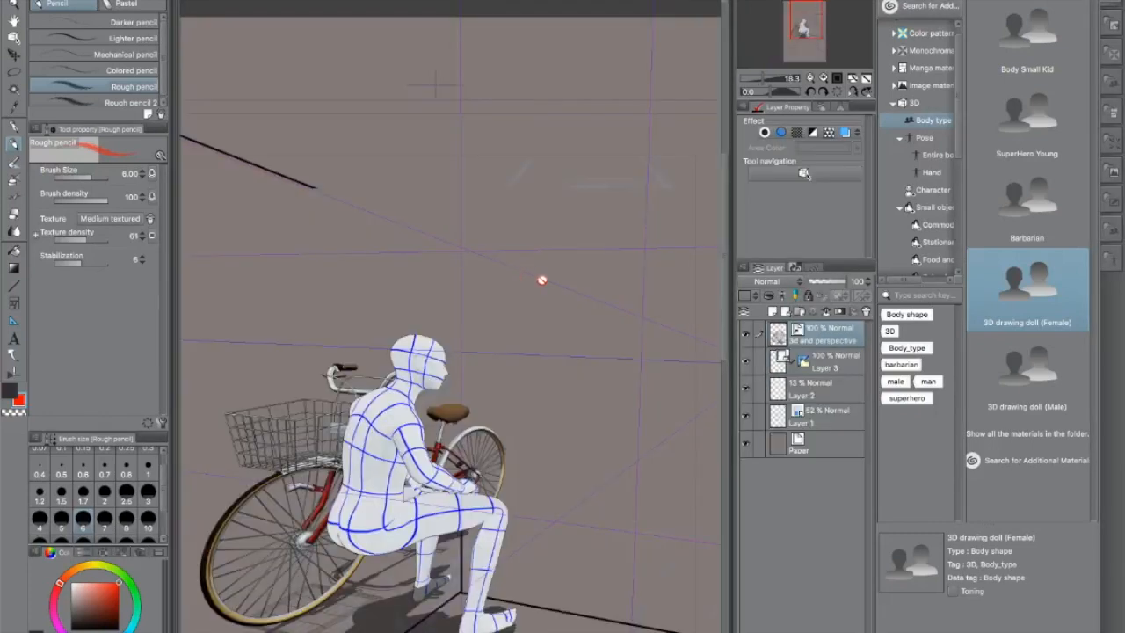
# Examine the updated 3D file object together with the inked room lines across the whole page.
pyautogui.scroll(2, 615, 432)
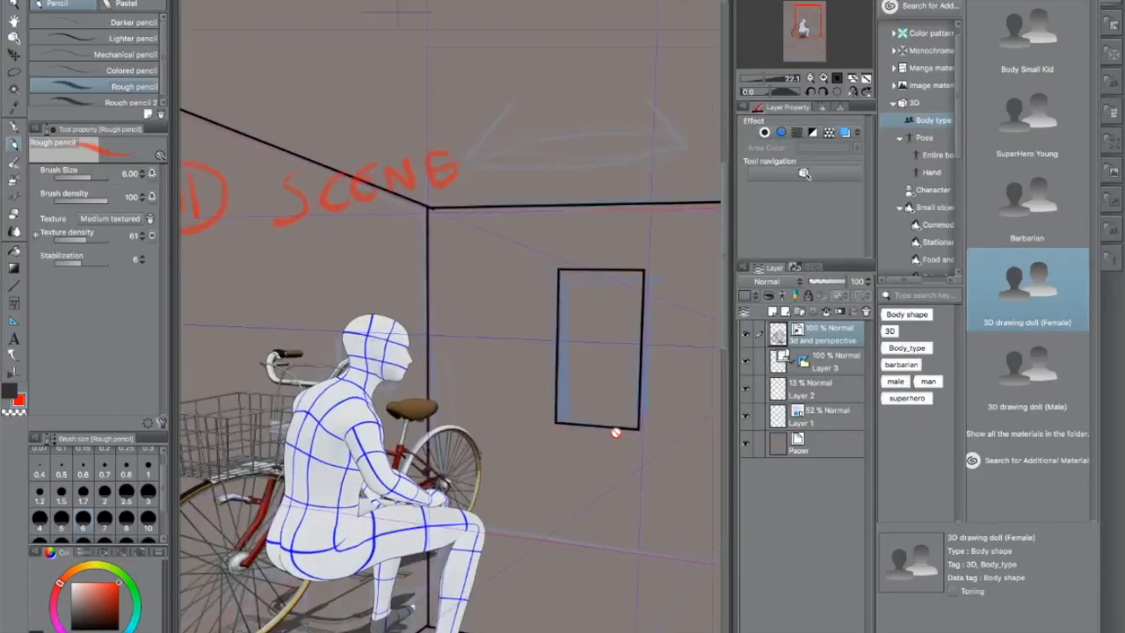
pyautogui.scroll(-3, 615, 433)
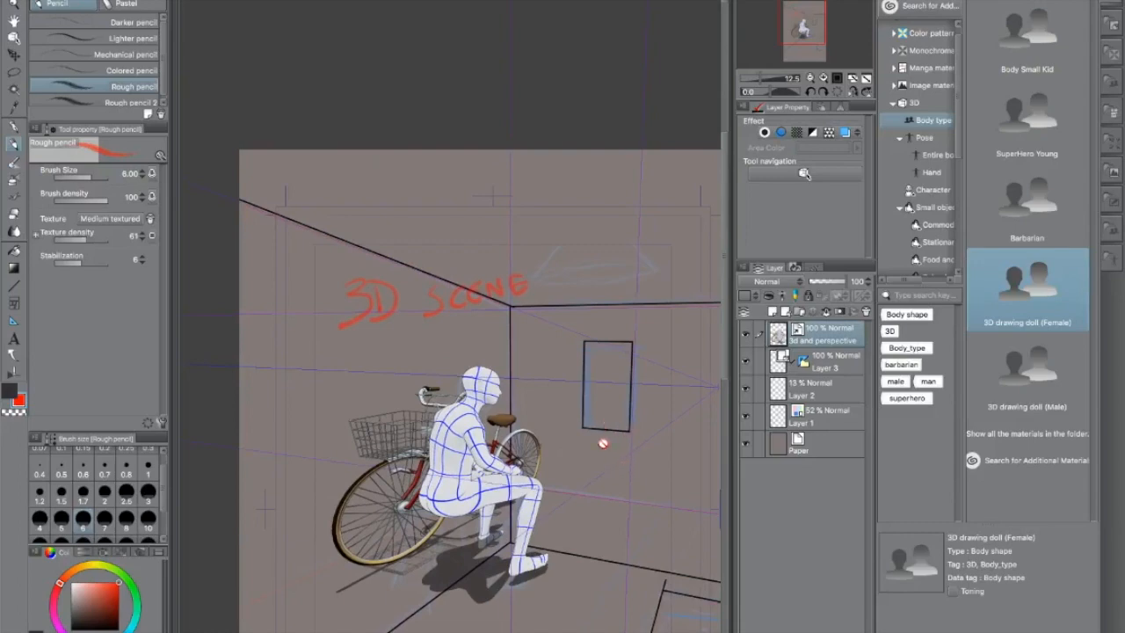
pyautogui.scroll(-3, 622, 484)
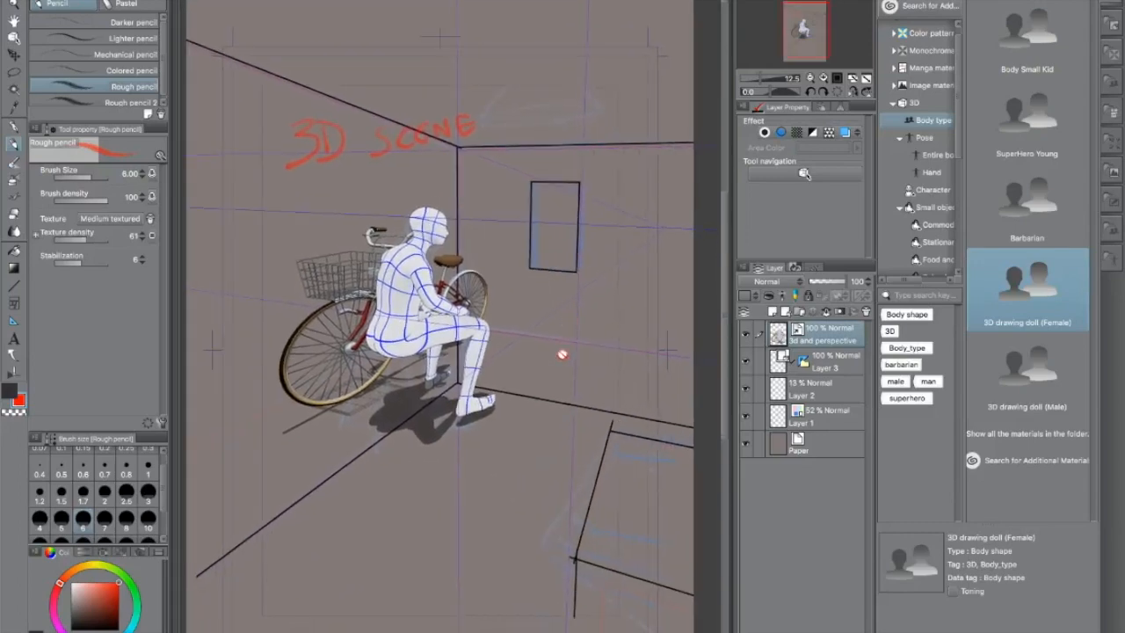
pyautogui.scroll(2, 562, 356)
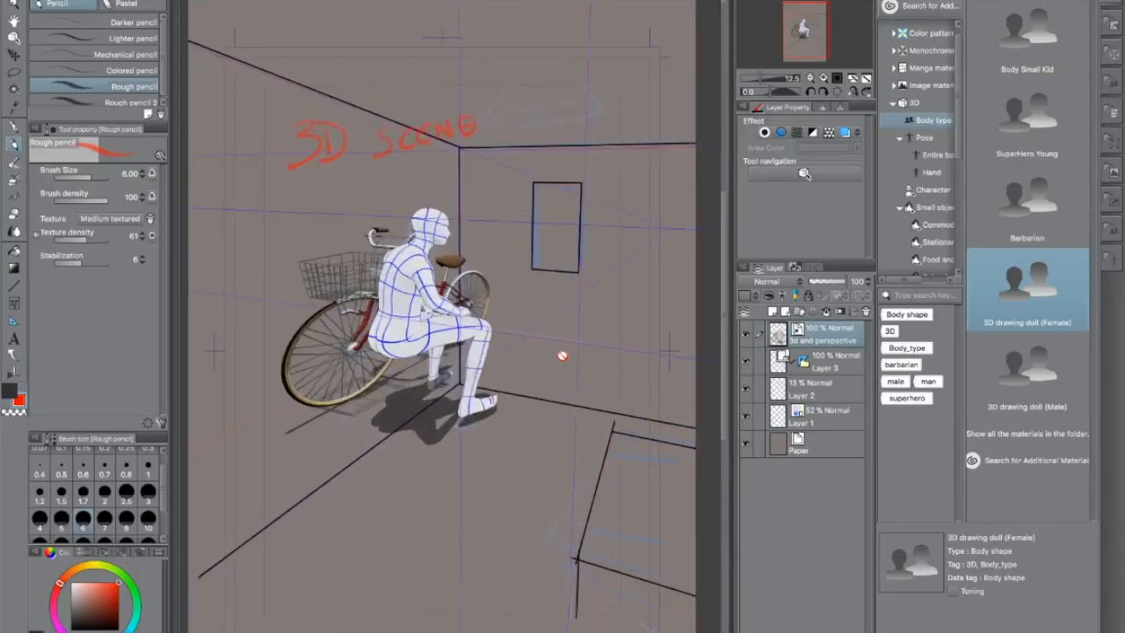
pyautogui.scroll(-2, 563, 355)
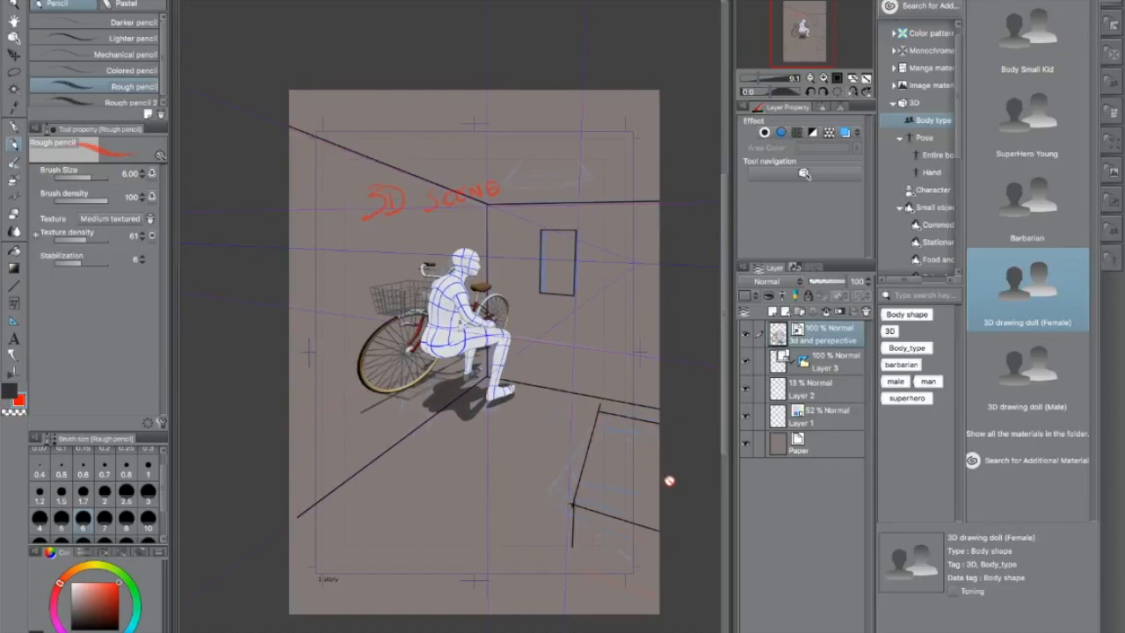
pyautogui.scroll(2, 669, 481)
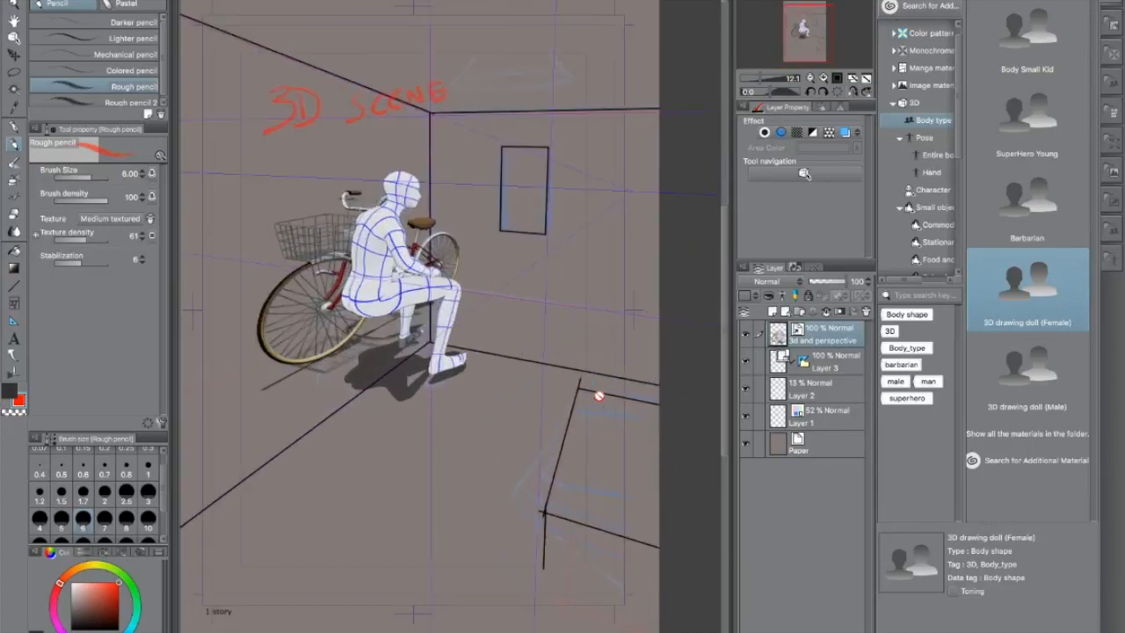
pyautogui.moveTo(501, 392)
pyautogui.mouseDown()
pyautogui.moveTo(537, 444)
pyautogui.moveTo(549, 437)
pyautogui.moveTo(535, 409)
pyautogui.mouseUp()
pyautogui.scroll(-2, 538, 412)
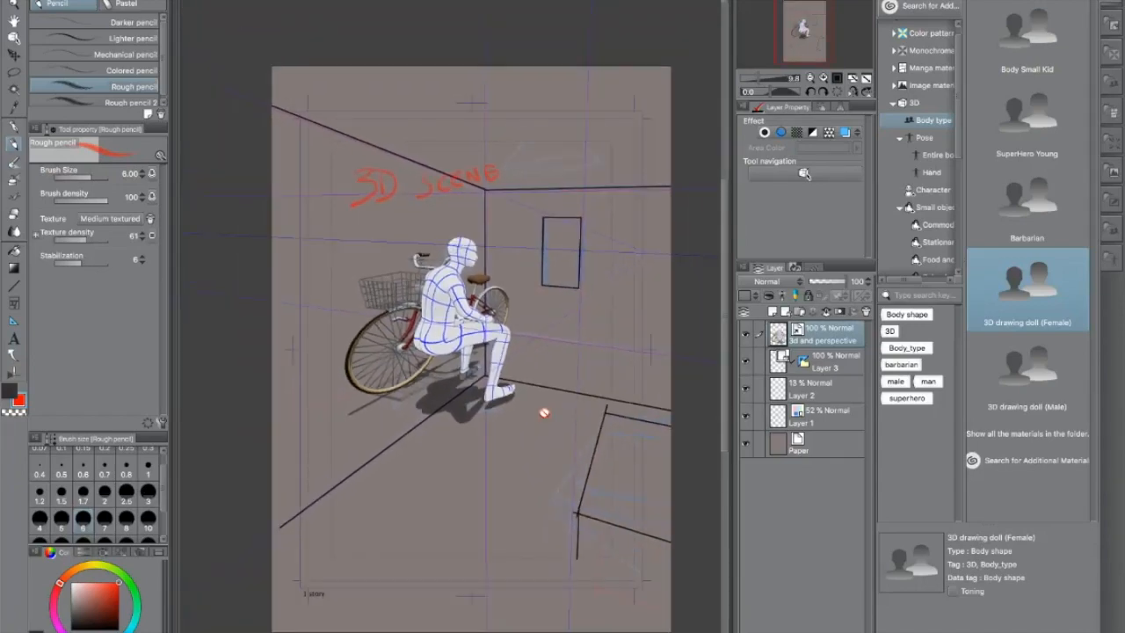
pyautogui.scroll(4, 544, 412)
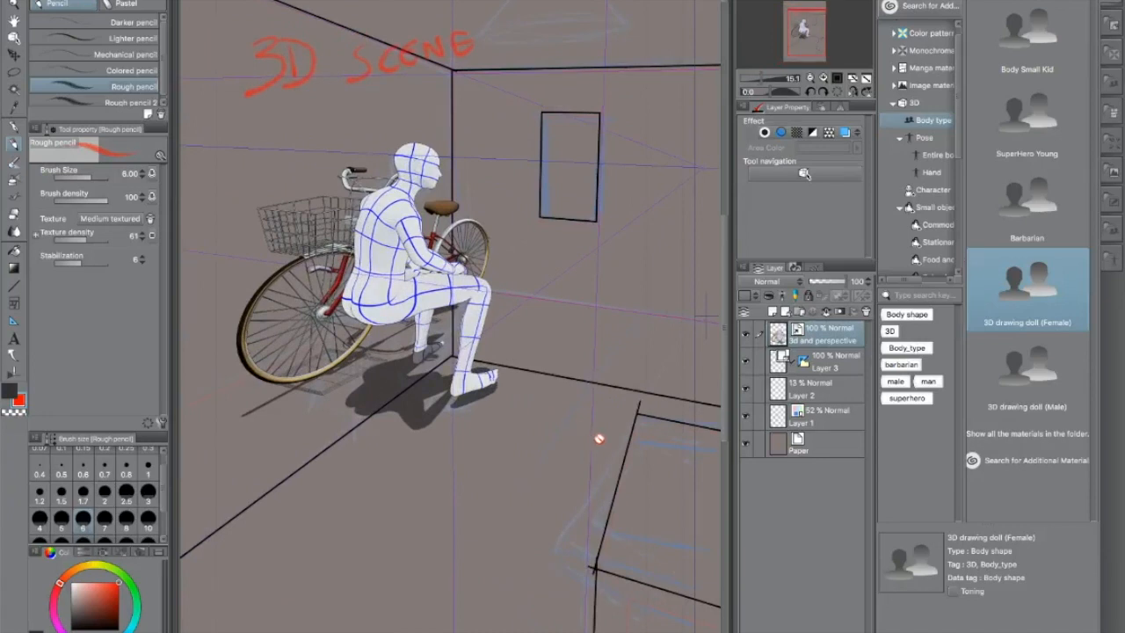
# Hide and reshow the "3d and perspective" file object and Layer 3 in turn to compare their contents.
pyautogui.click(747, 335)
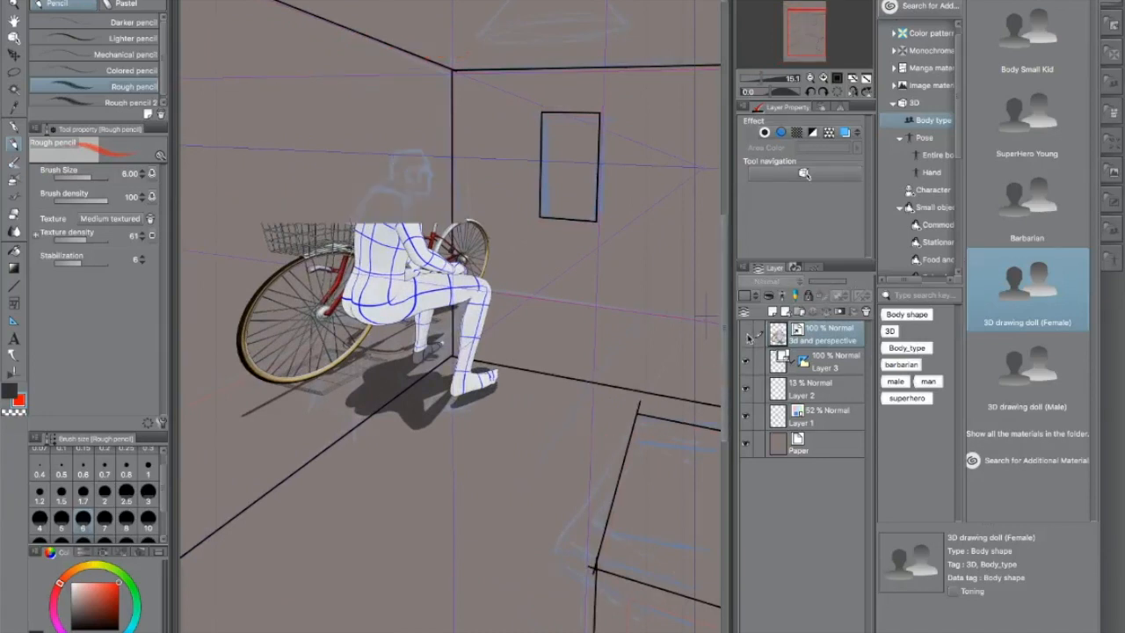
pyautogui.click(747, 334)
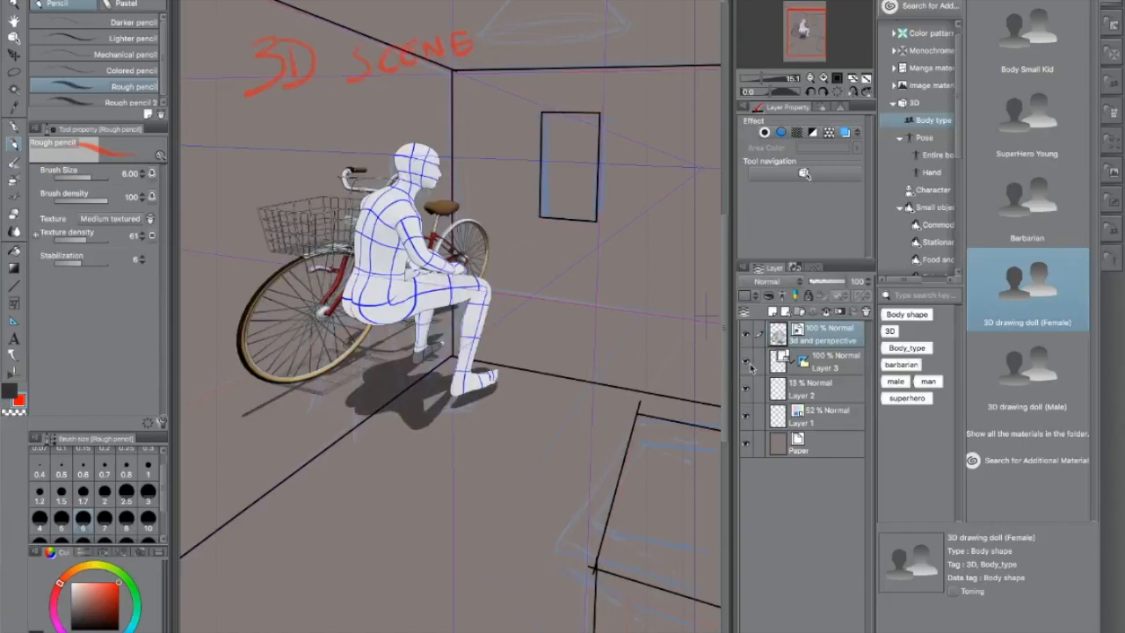
pyautogui.click(748, 363)
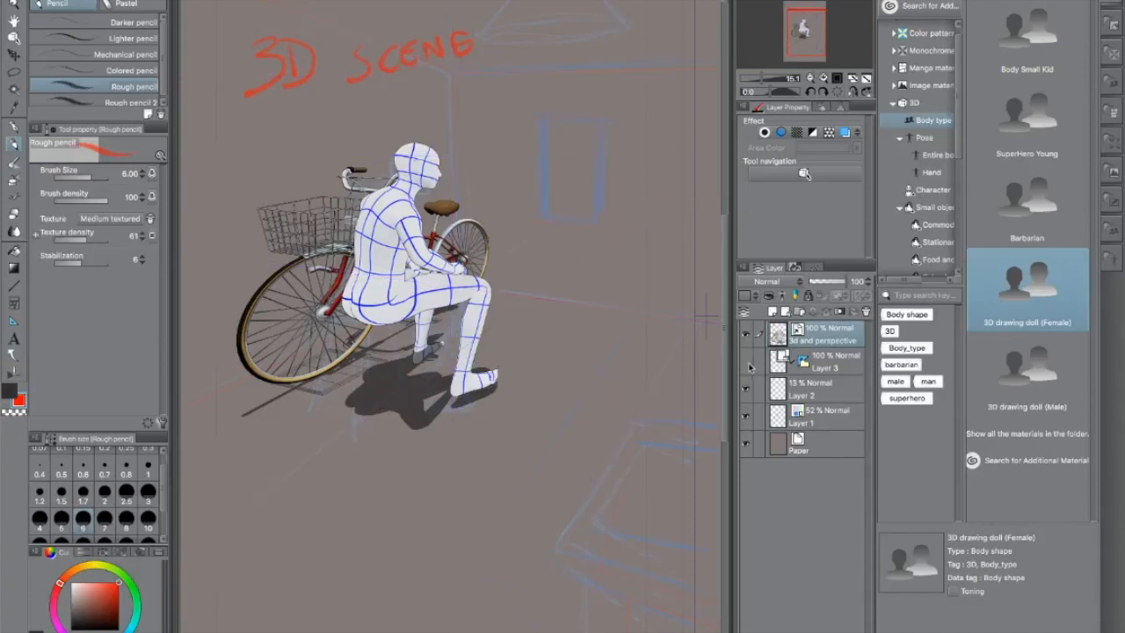
pyautogui.click(747, 363)
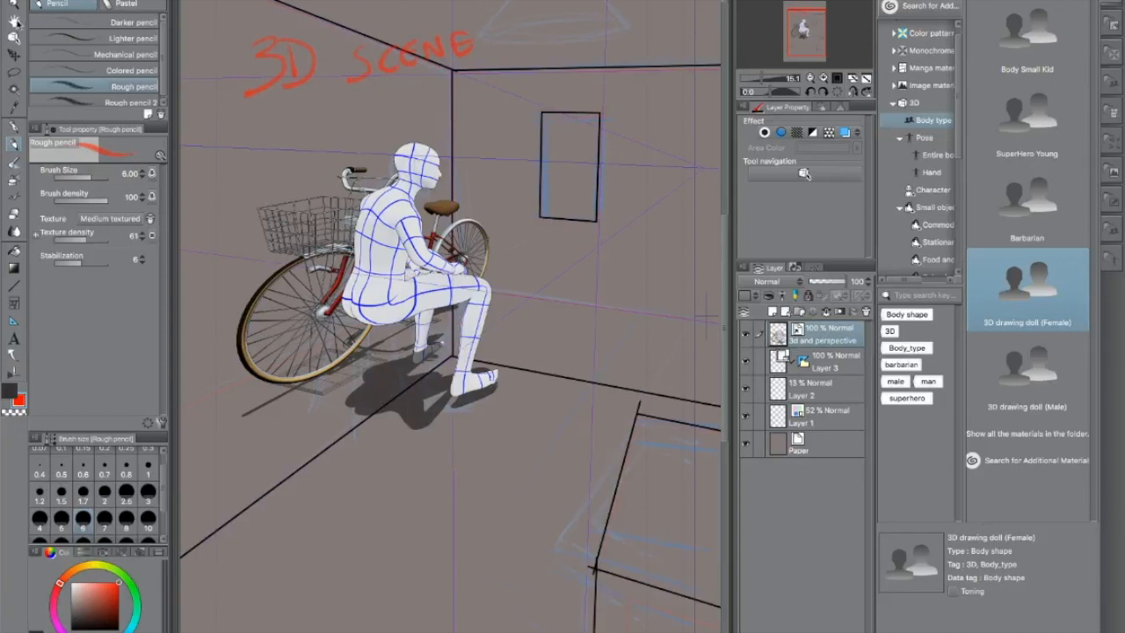
# Select the file object with the Object tool, try moving it slightly on the canvas, and undo the move.
pyautogui.click(15, 21)
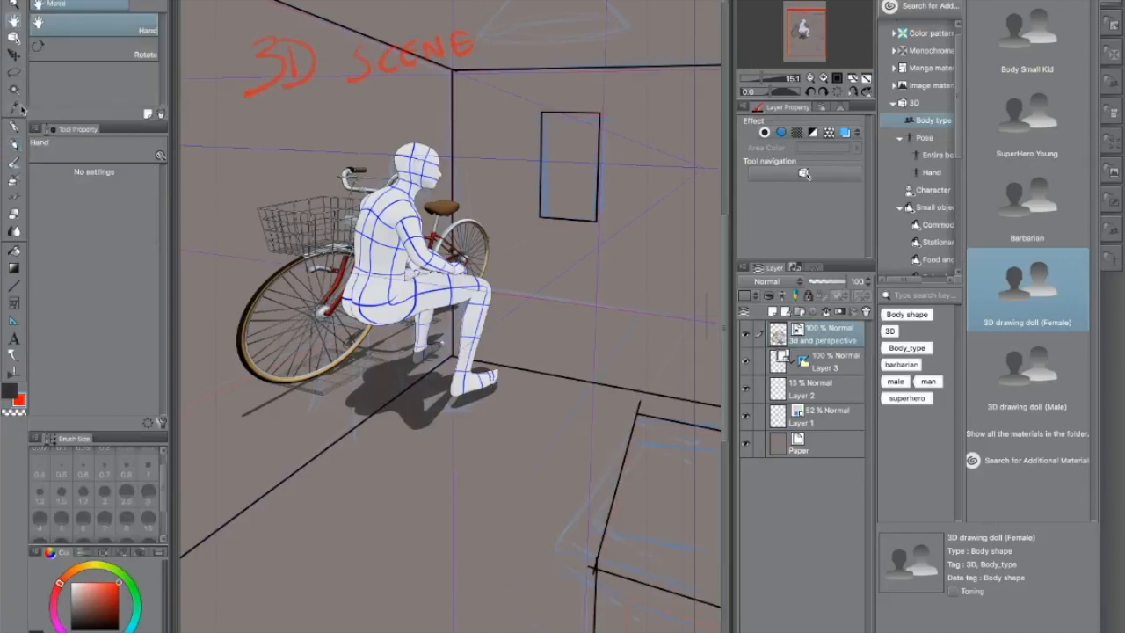
pyautogui.click(14, 38)
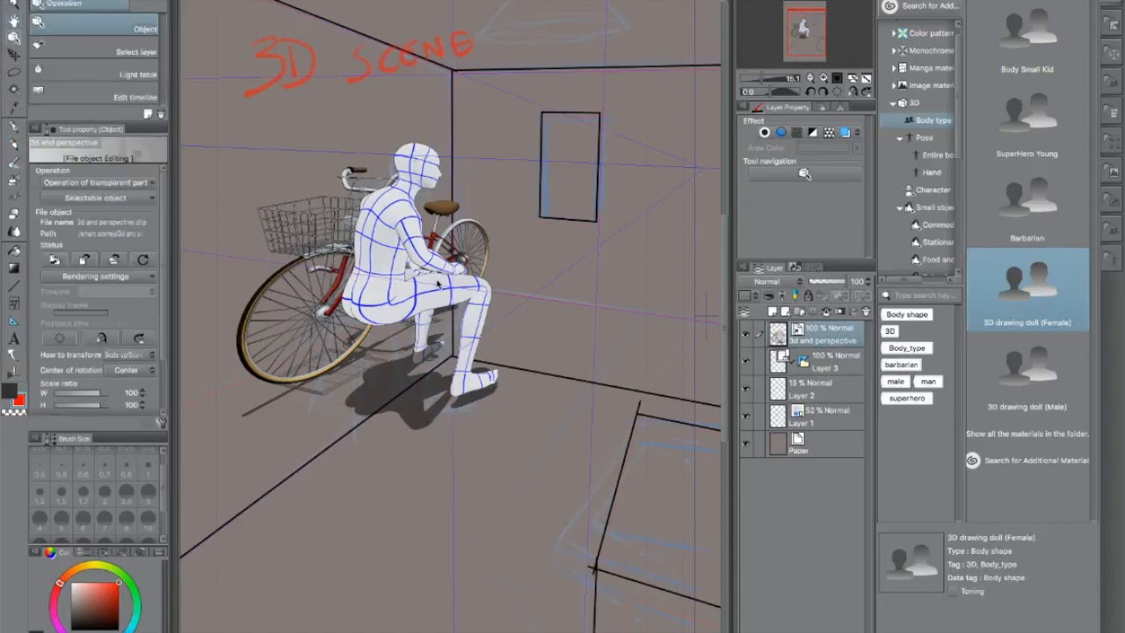
pyautogui.hotkey('ctrl', '0')
pyautogui.scroll(1, 438, 282)
pyautogui.moveTo(415, 265)
pyautogui.mouseDown()
pyautogui.moveTo(438, 304)
pyautogui.moveTo(437, 285)
pyautogui.moveTo(356, 316)
pyautogui.moveTo(407, 299)
pyautogui.moveTo(295, 237)
pyautogui.moveTo(311, 231)
pyautogui.moveTo(406, 271)
pyautogui.mouseUp()
pyautogui.press('super+z')
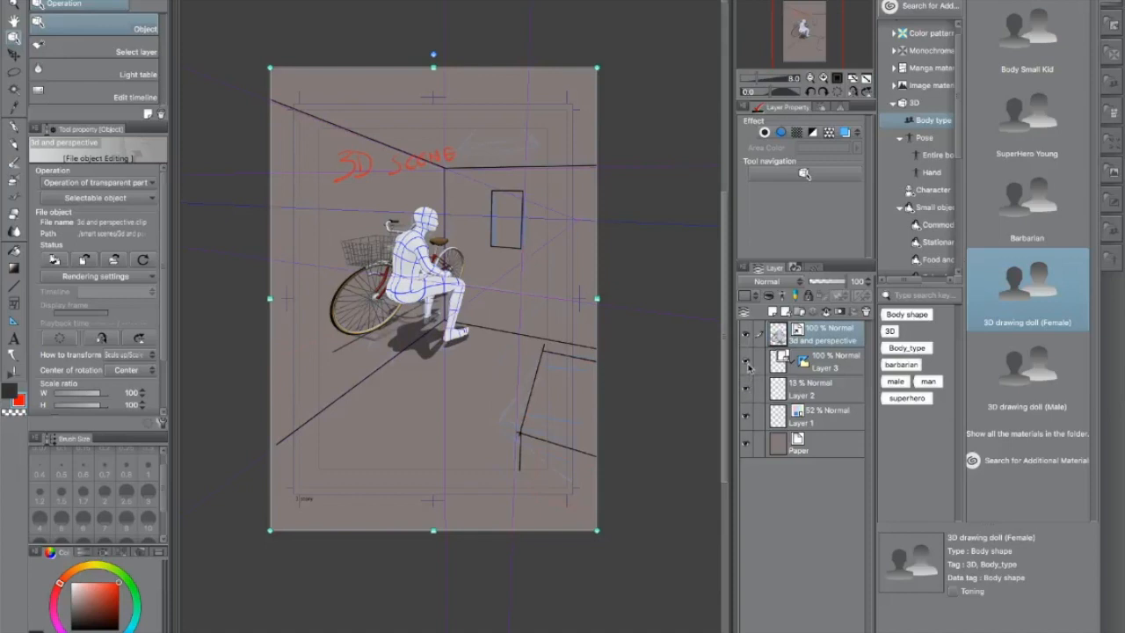
# Switch Layer 3's visibility off and on to check the room line art and its perspective ruler.
pyautogui.click(748, 362)
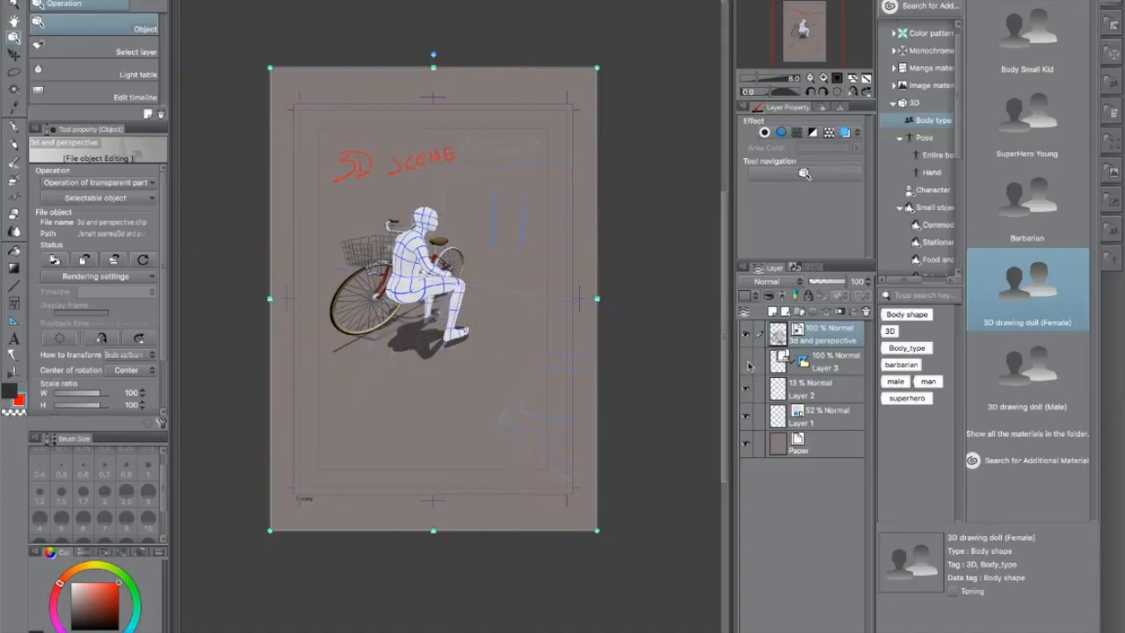
pyautogui.click(748, 363)
pyautogui.click(748, 363)
pyautogui.click(748, 367)
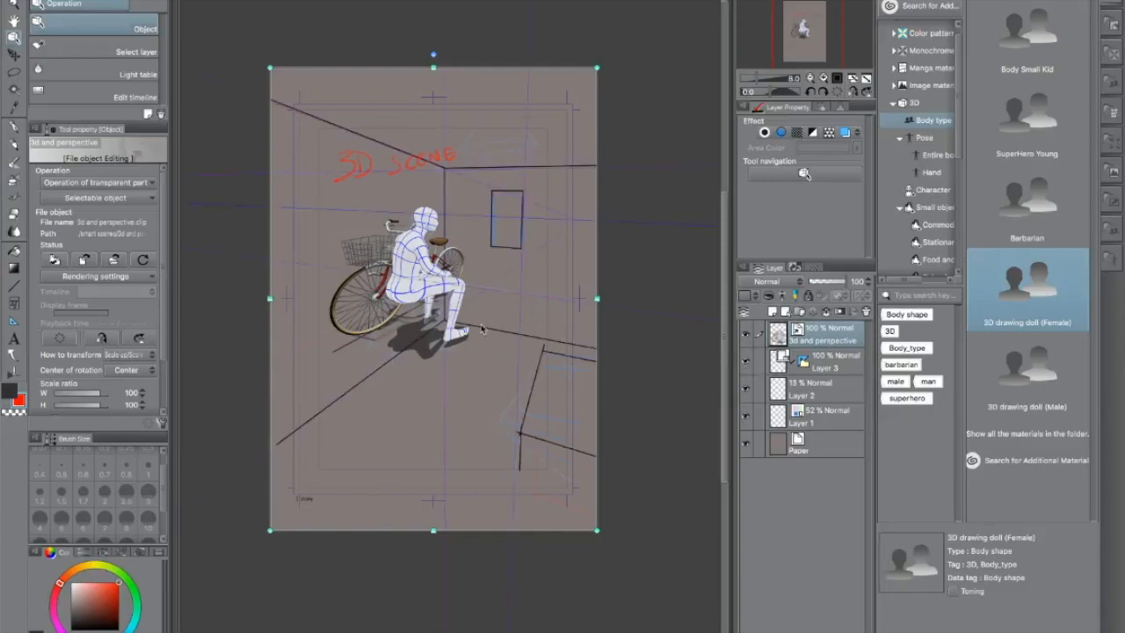
# On Layer 3, erase the diagonal floor line below the bicycle with the Vector eraser.
pyautogui.scroll(5, 497, 330)
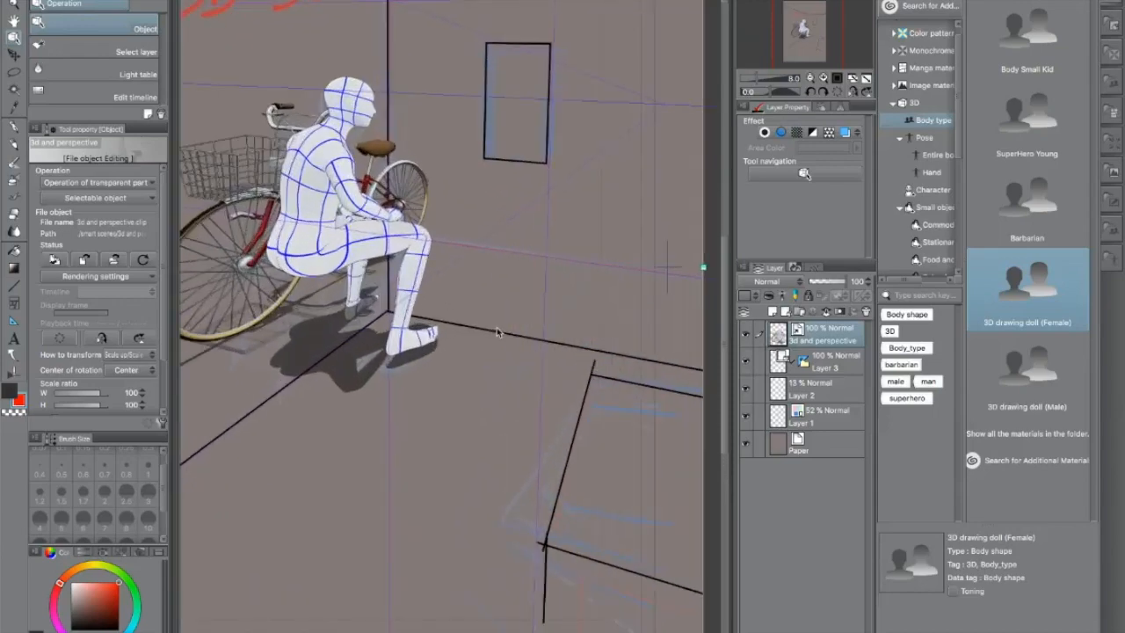
pyautogui.scroll(-3, 497, 327)
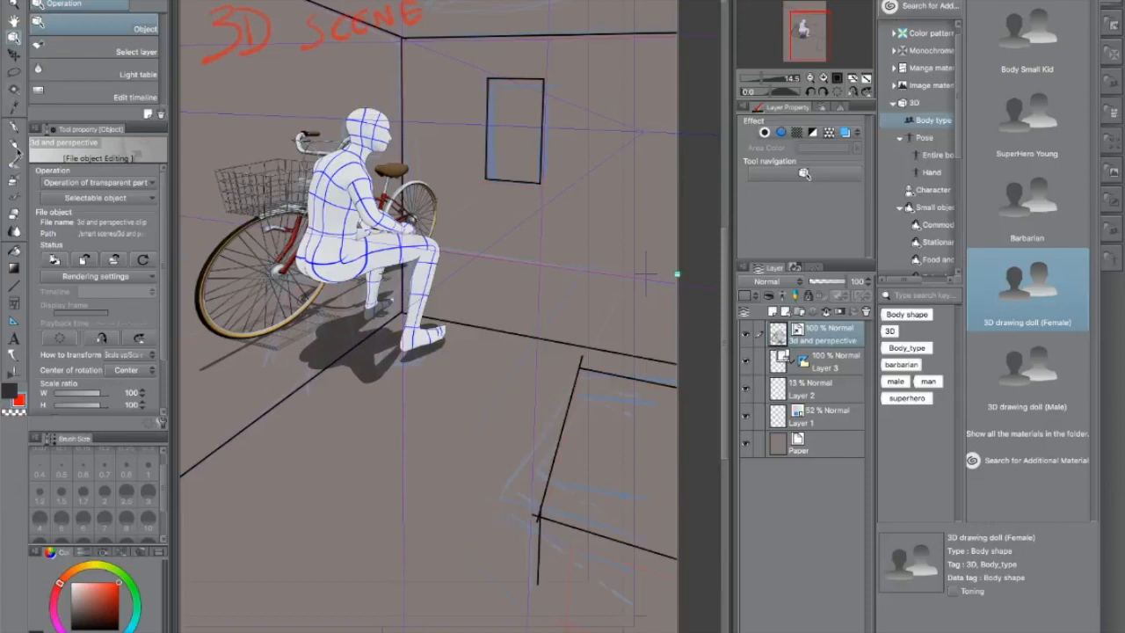
pyautogui.click(15, 218)
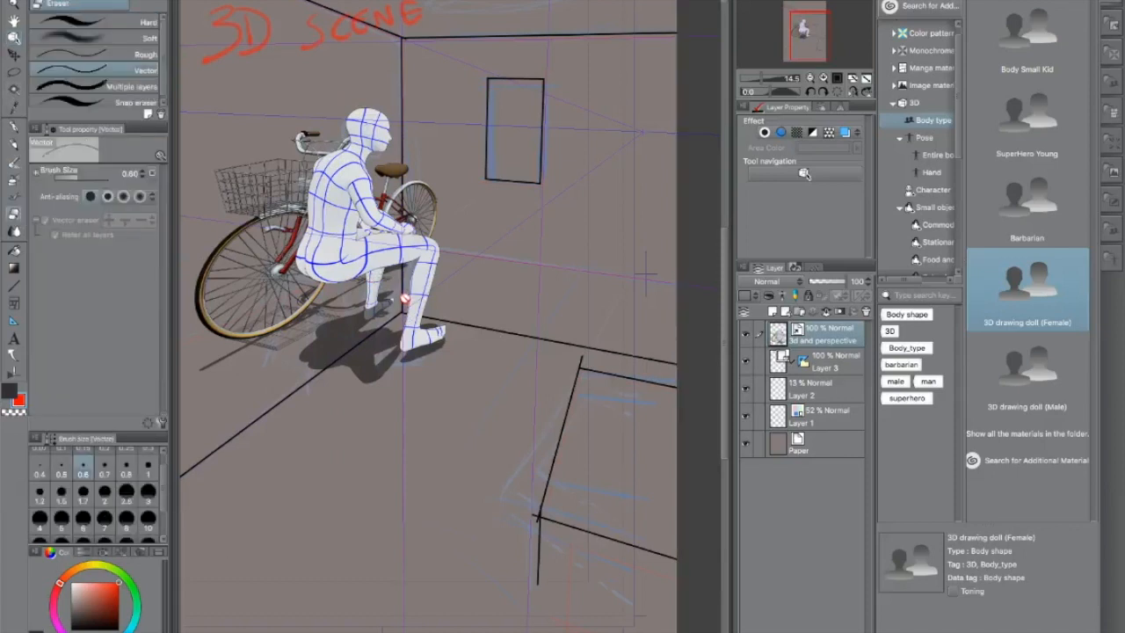
pyautogui.click(781, 361)
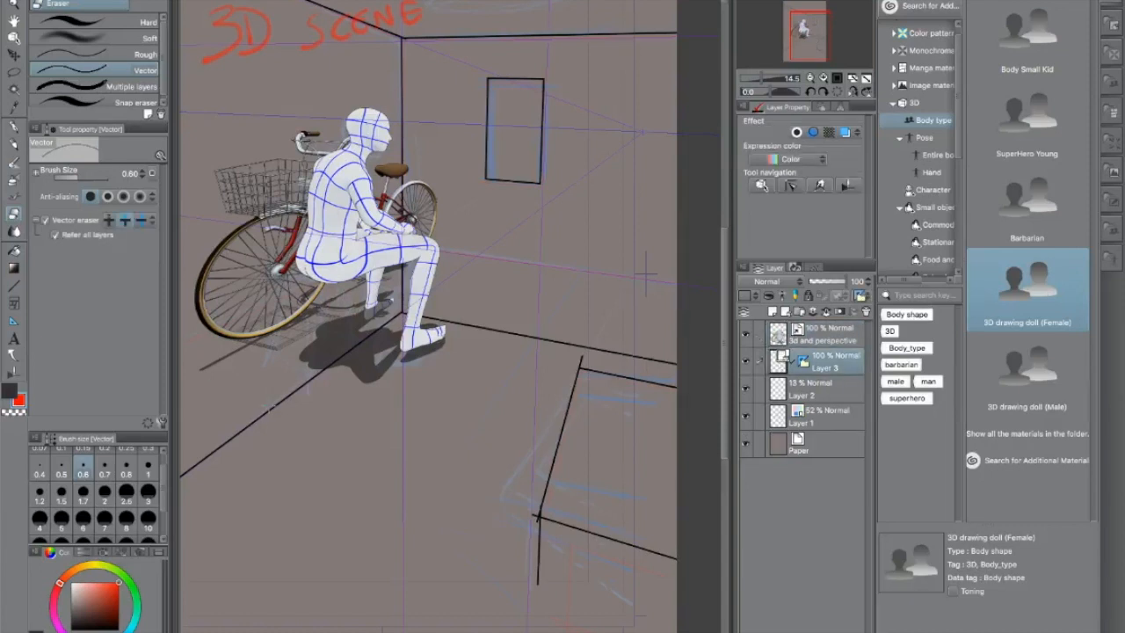
pyautogui.moveTo(274, 394); pyautogui.dragTo(277, 418)
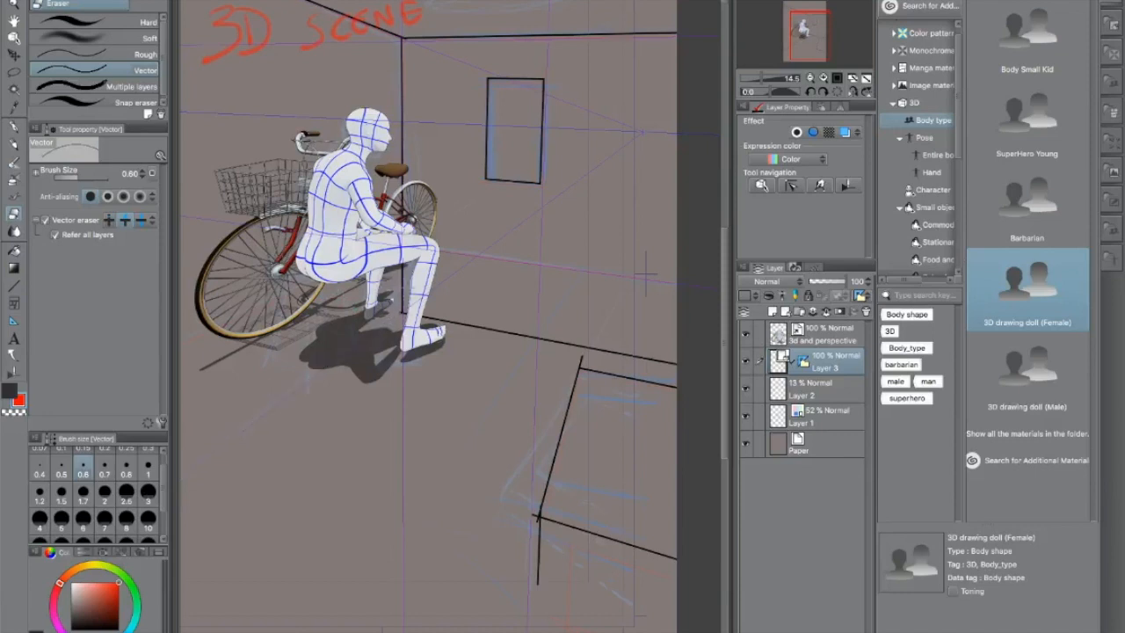
# Erase the right wall's floor line on Layer 3 with the Vector eraser.
pyautogui.moveTo(392, 293)
pyautogui.mouseDown()
pyautogui.moveTo(412, 292)
pyautogui.moveTo(451, 349)
pyautogui.mouseUp()
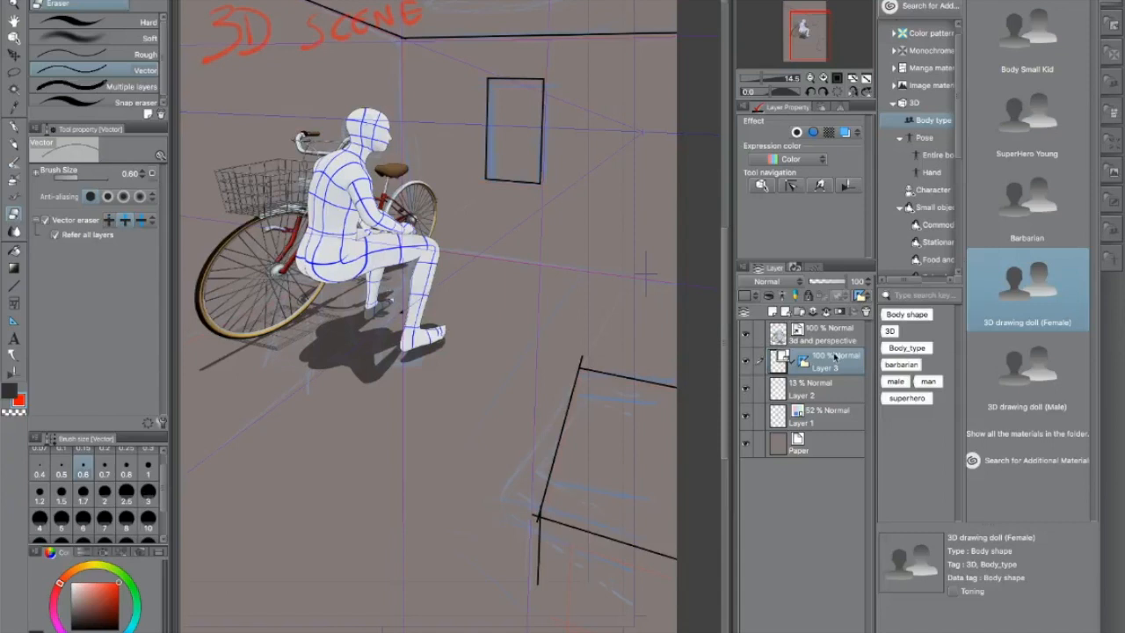
# Move the sketch on Layer 1 to the top of the layer stack and set its layer color to dark red.
pyautogui.click(826, 420)
pyautogui.moveTo(819, 323); pyautogui.dragTo(819, 325)
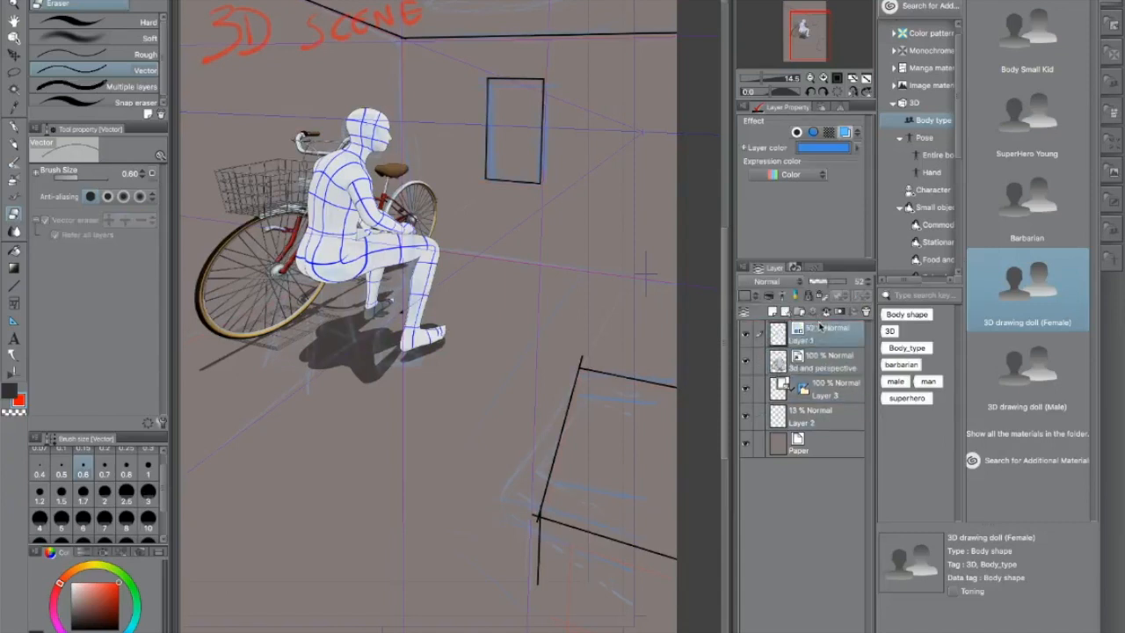
pyautogui.click(855, 146)
pyautogui.click(702, 257)
pyautogui.moveTo(795, 270); pyautogui.dragTo(800, 276)
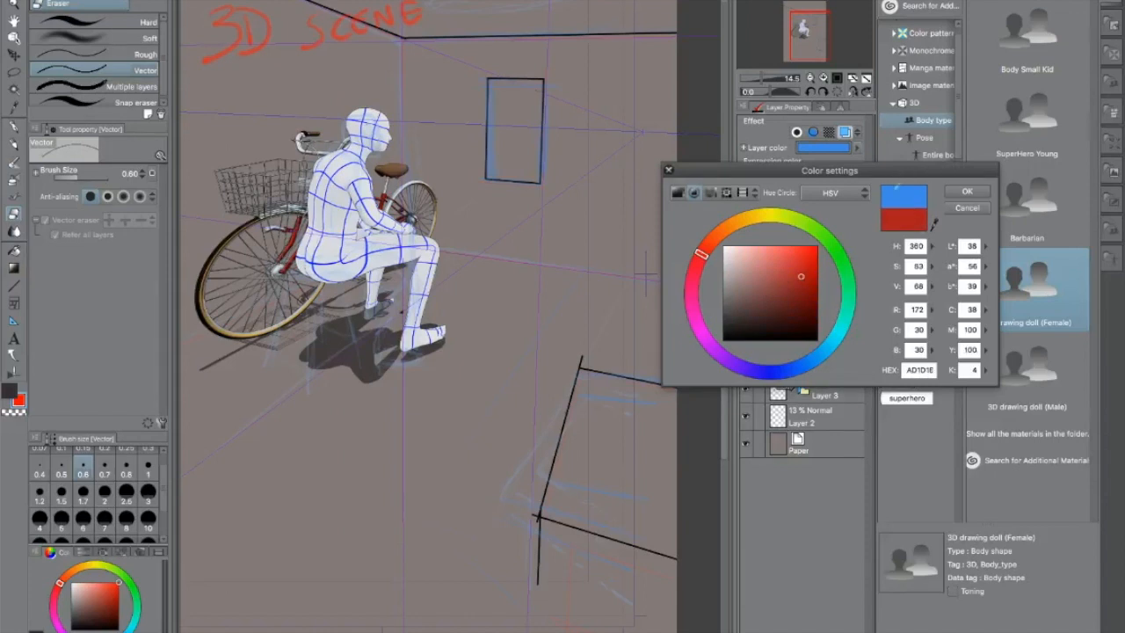
pyautogui.click(967, 190)
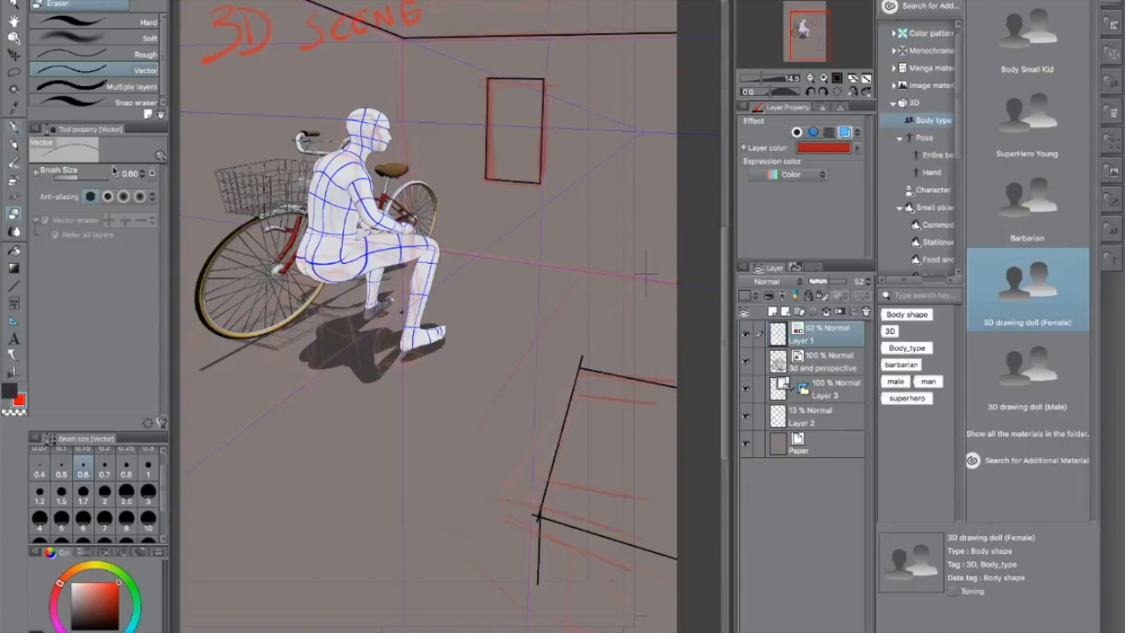
# On Layer 3, ink the right wall's floor line, the vertical room corner and the left wall's floor line in black with the Mapping pen.
pyautogui.press('p')
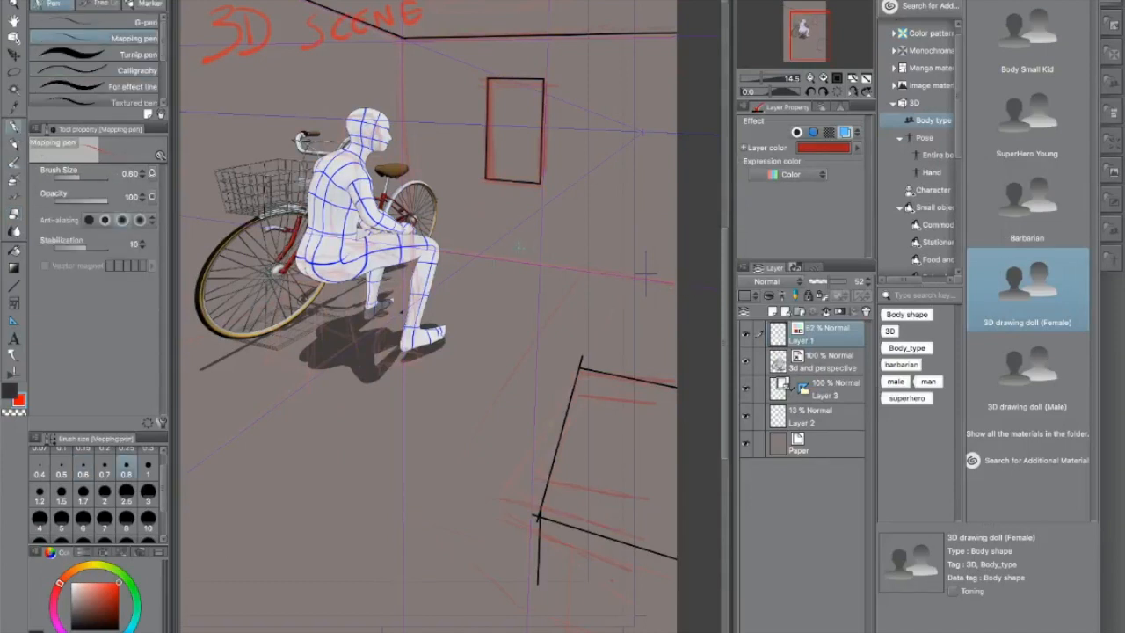
pyautogui.click(97, 601)
pyautogui.moveTo(673, 283); pyautogui.dragTo(555, 262)
pyautogui.hotkey('ctrl', 'z')
pyautogui.click(786, 393)
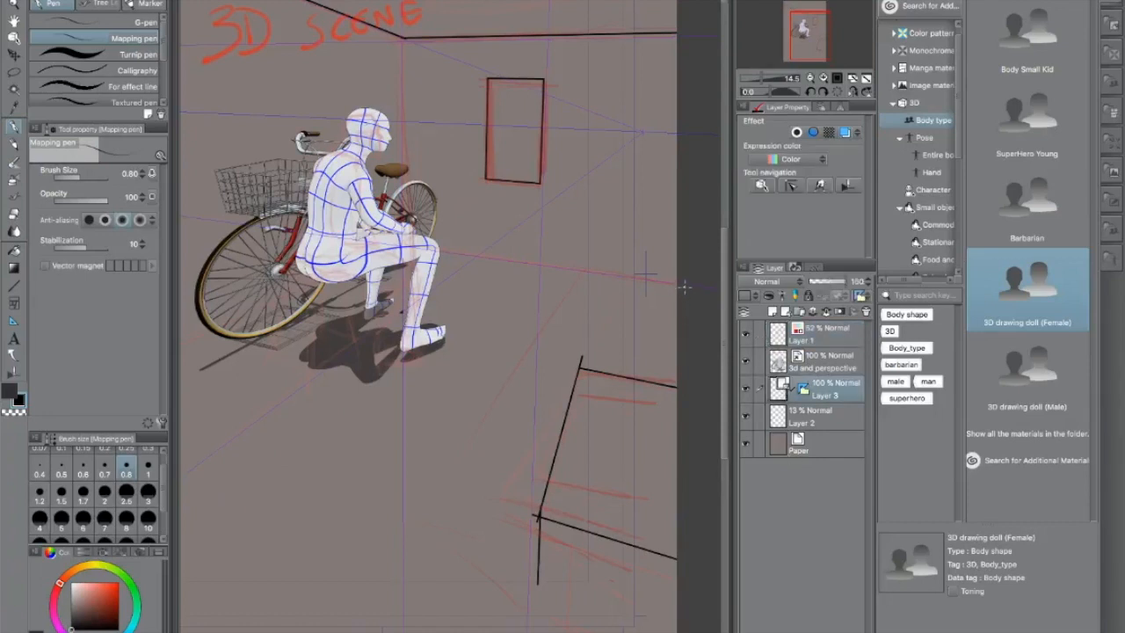
pyautogui.moveTo(689, 284); pyautogui.dragTo(439, 250)
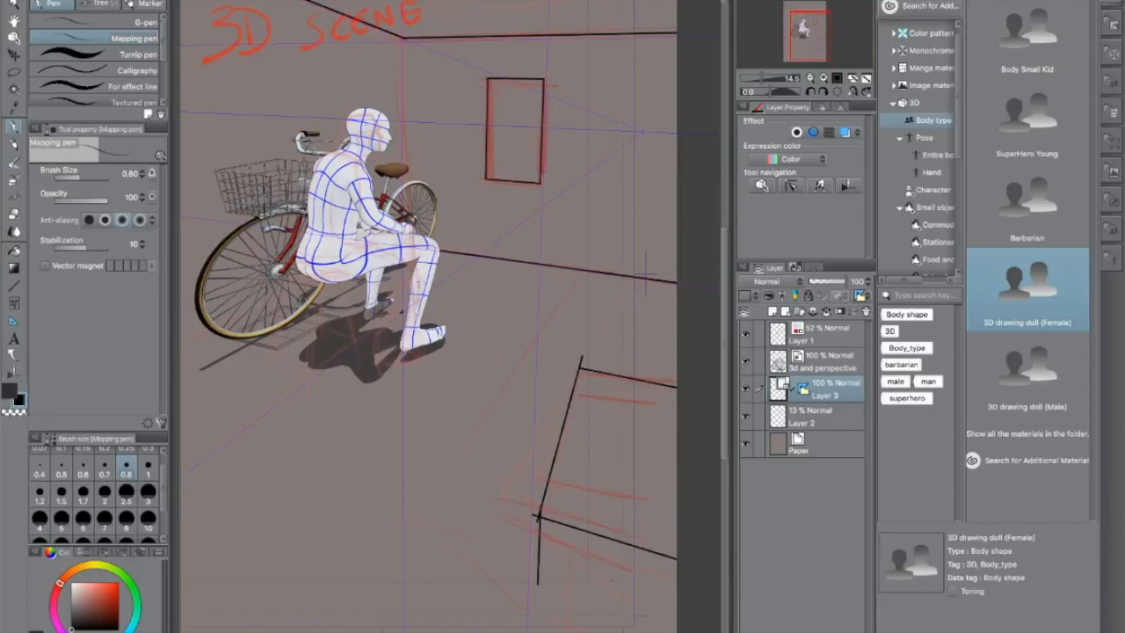
pyautogui.moveTo(402, 33); pyautogui.dragTo(402, 218)
pyautogui.moveTo(467, 428); pyautogui.dragTo(570, 400)
pyautogui.moveTo(293, 403); pyautogui.dragTo(415, 389)
pyautogui.moveTo(301, 346); pyautogui.dragTo(645, 193)
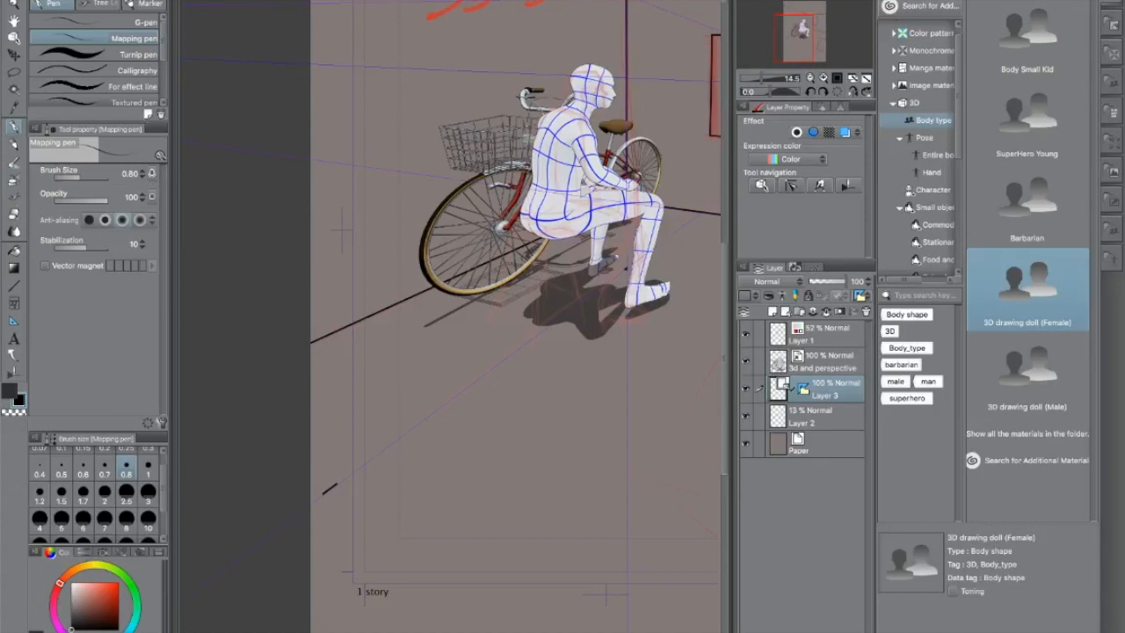
pyautogui.click(14, 213)
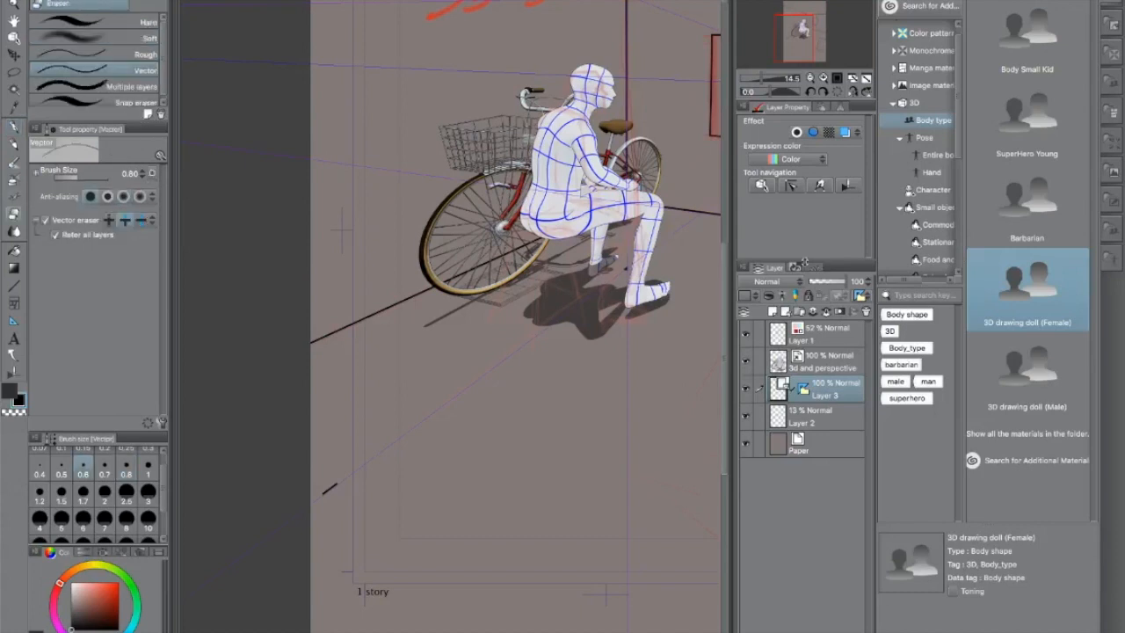
pyautogui.scroll(2, 434, 311)
pyautogui.scroll(-4, 434, 312)
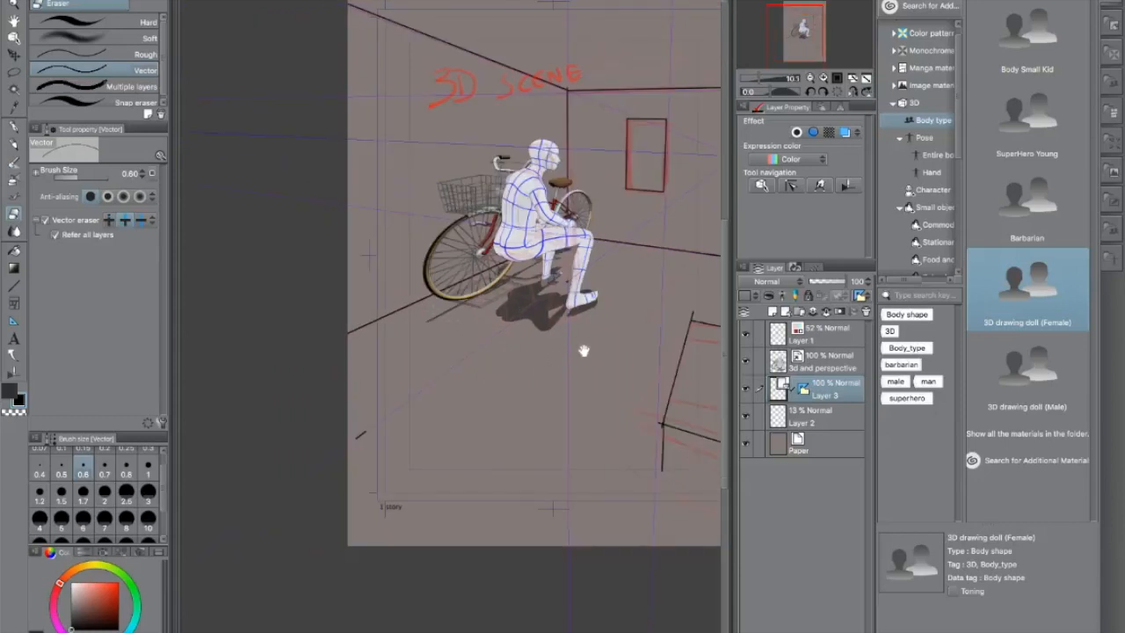
pyautogui.moveTo(583, 349); pyautogui.dragTo(515, 339)
pyautogui.moveTo(548, 279); pyautogui.dragTo(530, 308)
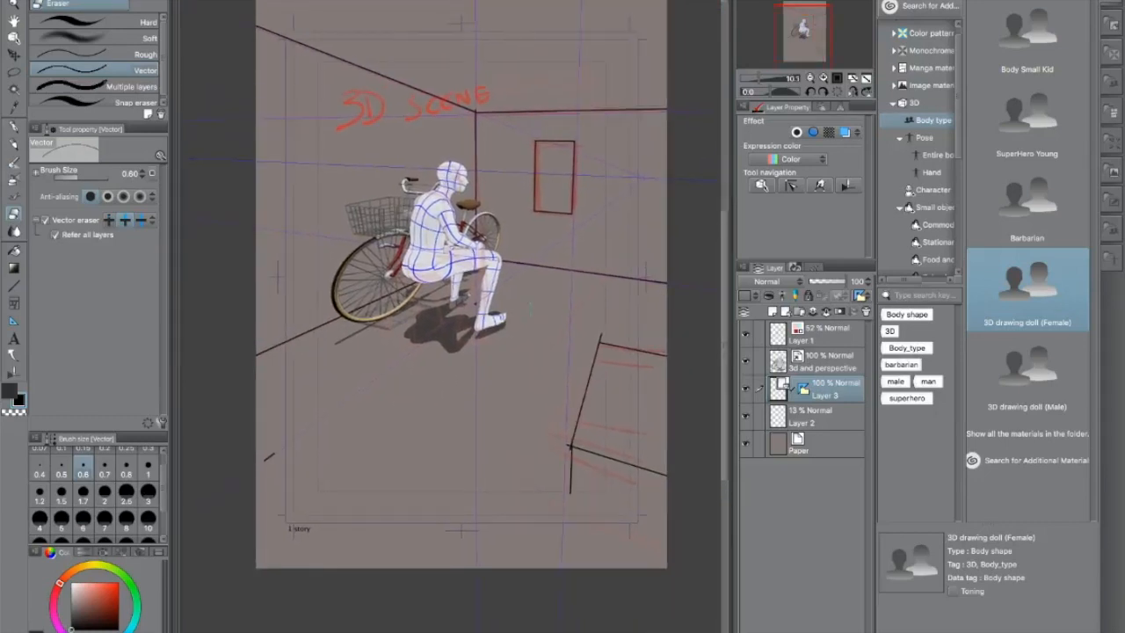